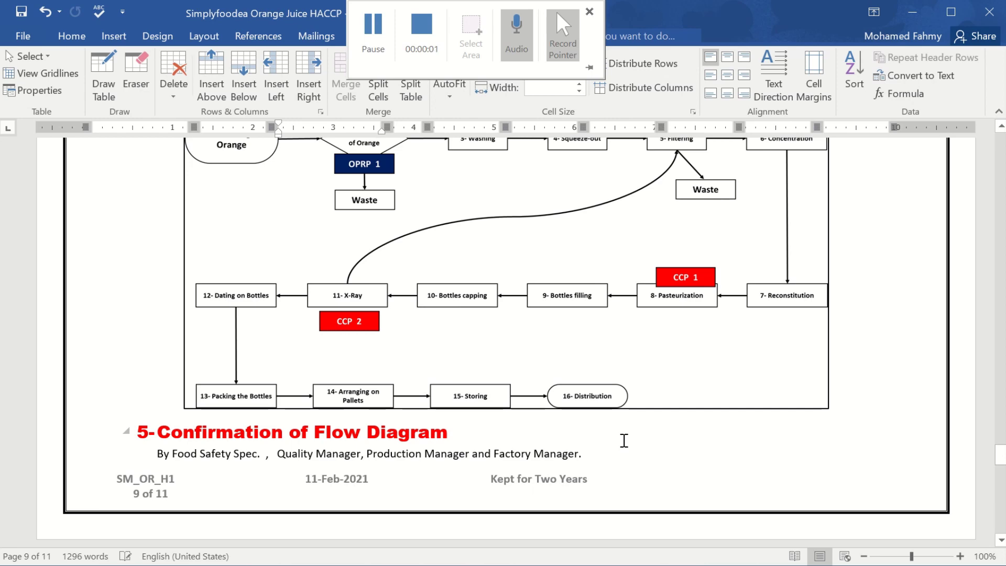
# Scroll past the risk matrix and switch to the Excel workbook showing Sheet3's hazard table.
pyautogui.scroll(-10, 624, 441)
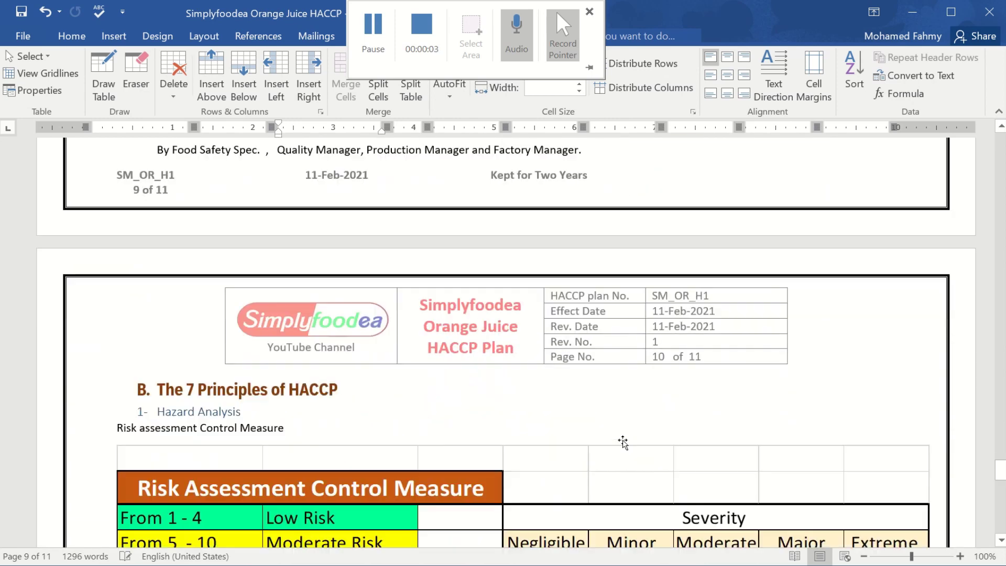
pyautogui.scroll(-4, 624, 441)
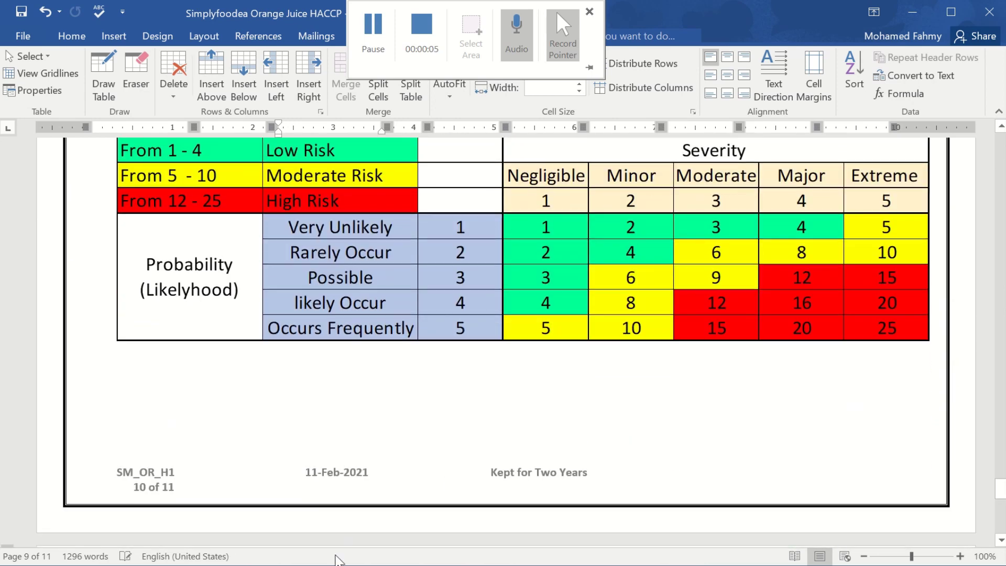
pyautogui.hotkey('alt', 'Tab')
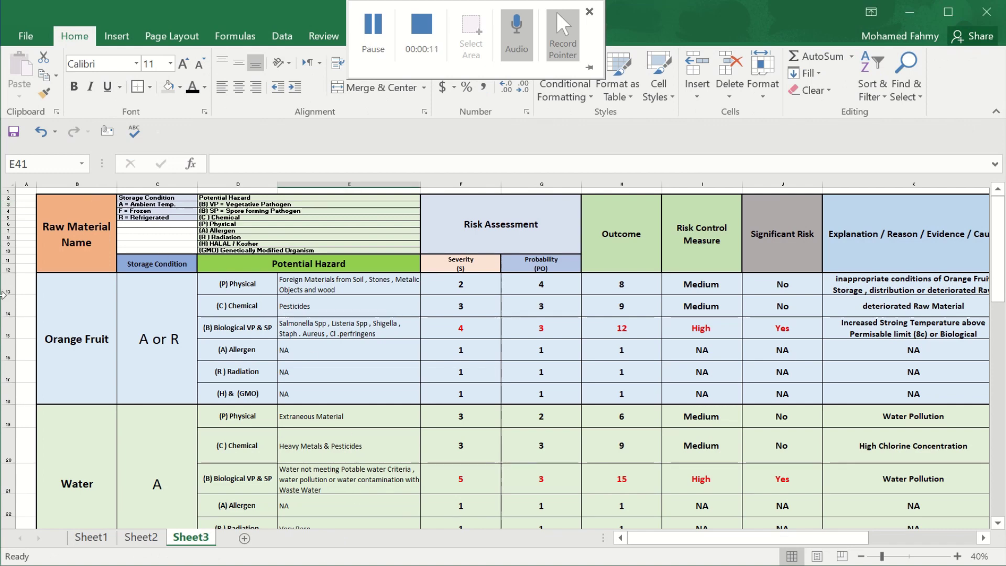
# Browse Sheet3's hazard table, checking the merged Water and Air cells in column B.
pyautogui.scroll(-7, 75, 341)
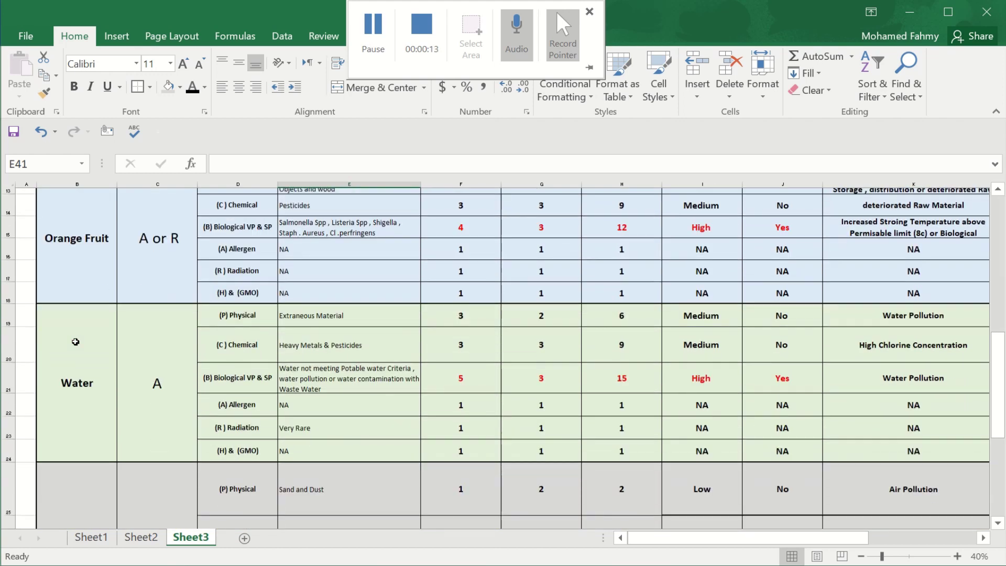
pyautogui.scroll(-1, 76, 341)
pyautogui.scroll(4, 75, 342)
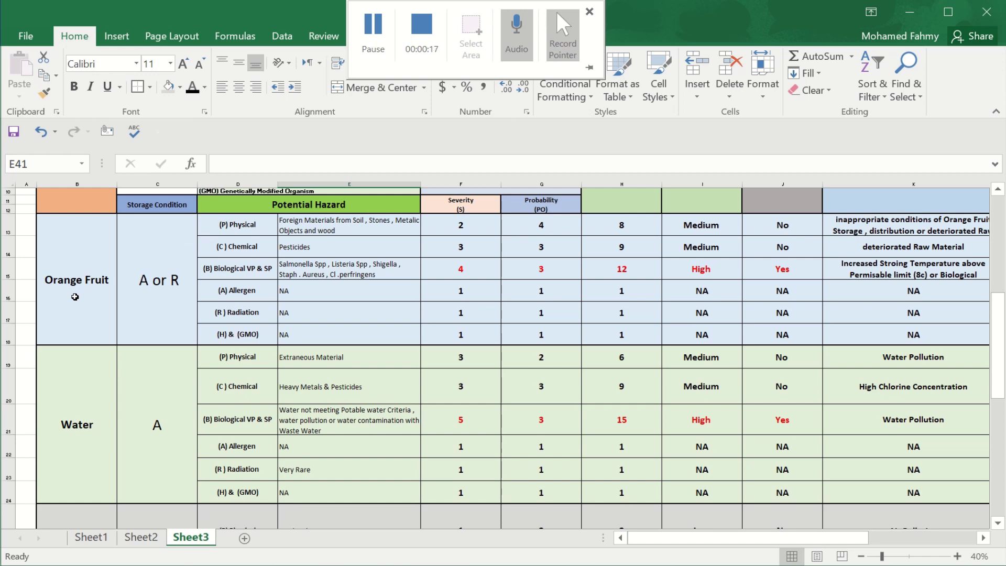
pyautogui.scroll(-2, 75, 298)
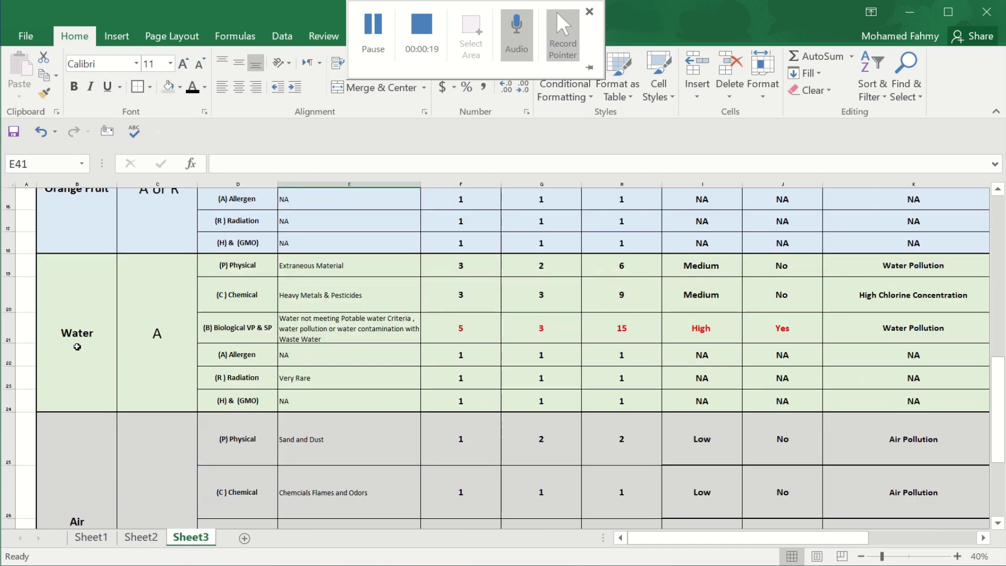
pyautogui.click(77, 345)
pyautogui.scroll(-2, 79, 377)
pyautogui.click(79, 398)
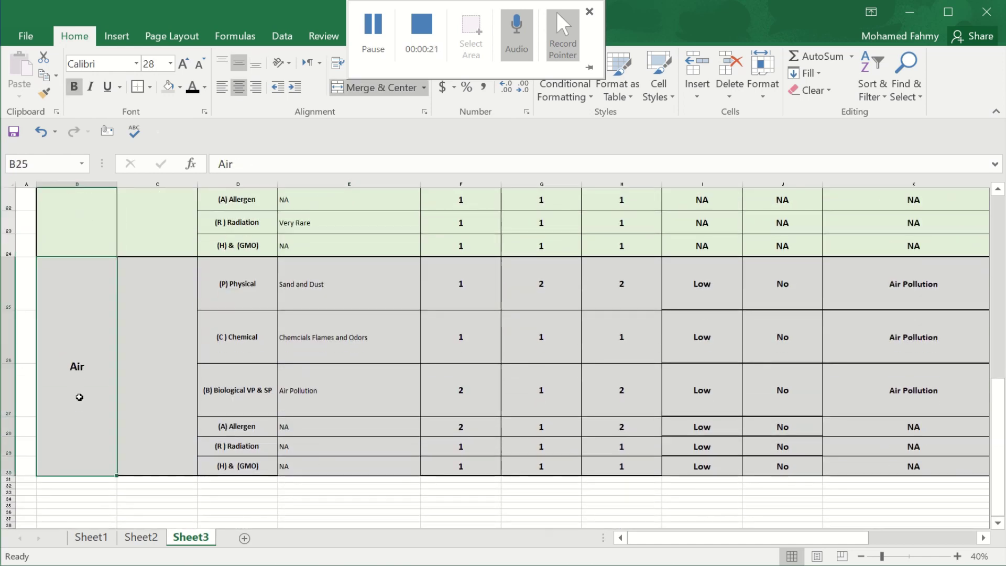
pyautogui.scroll(4, 79, 398)
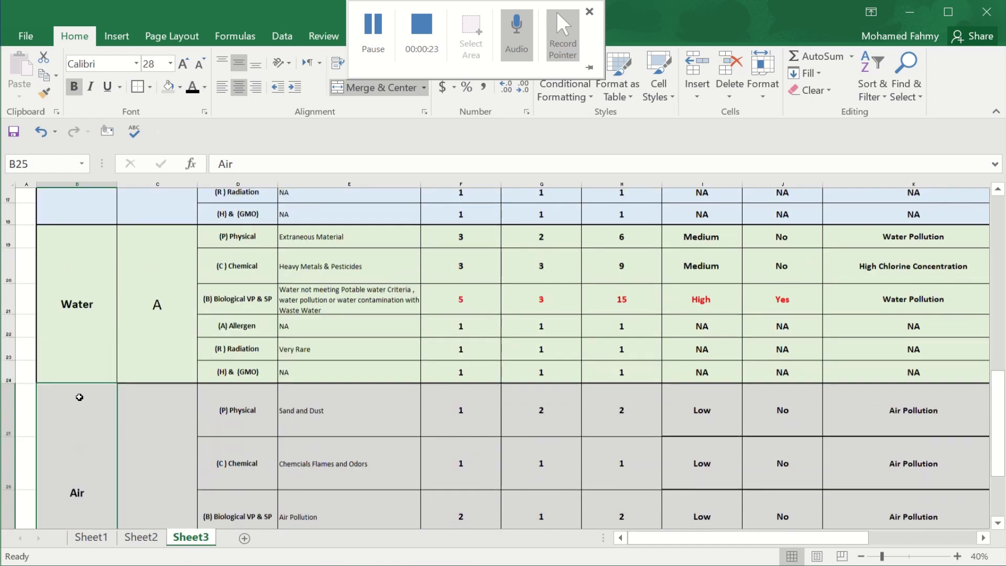
pyautogui.scroll(1, 80, 398)
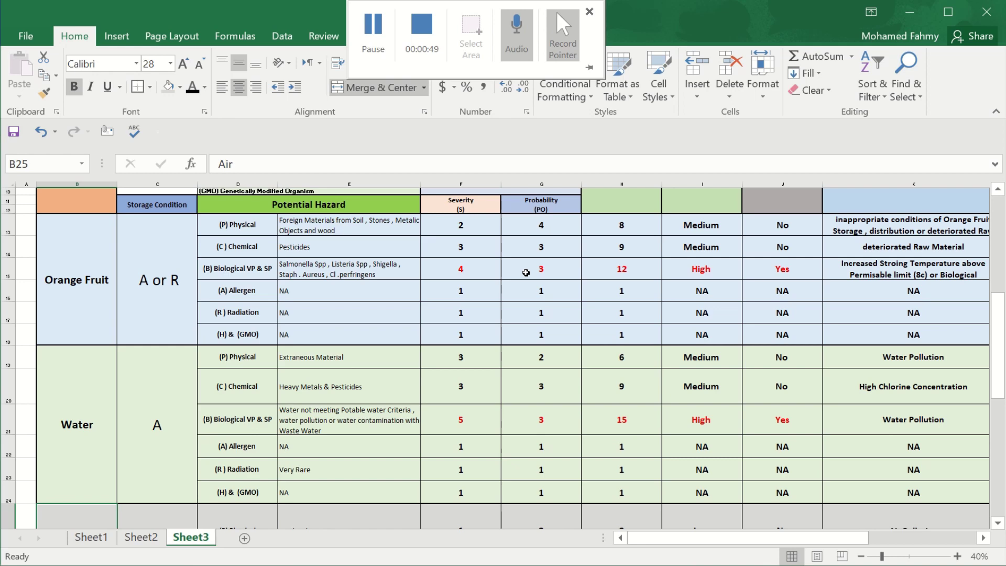
# Select the table from B2 down to the last NA cell and copy it.
pyautogui.click(512, 268)
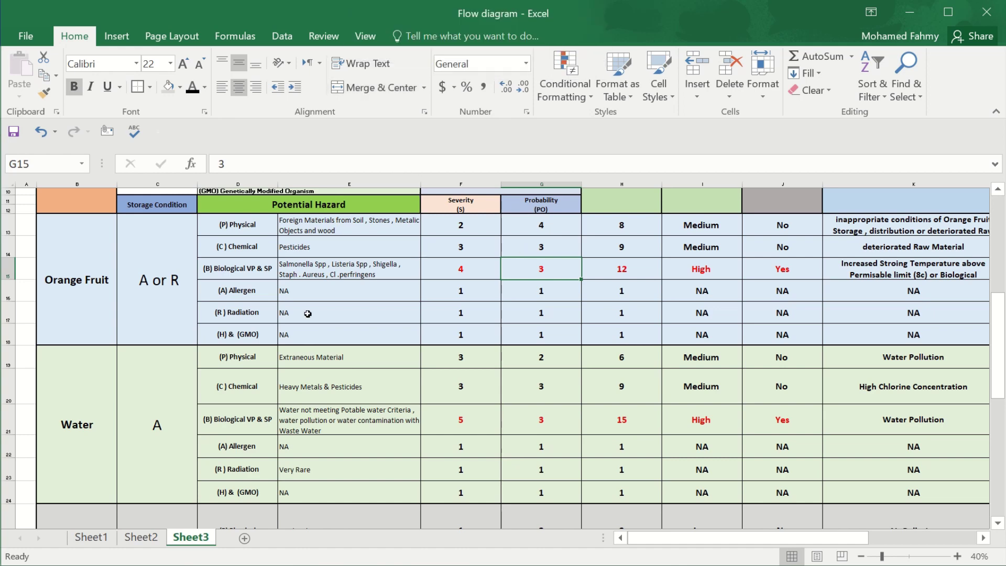
pyautogui.scroll(3, 282, 259)
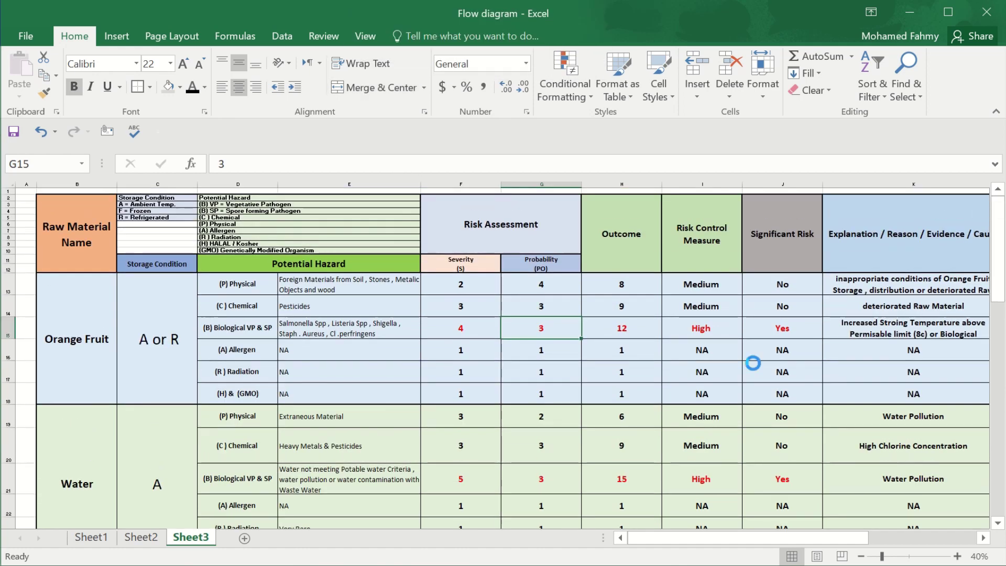
pyautogui.keyDown('ctrl'); pyautogui.scroll(-1, 754, 363); pyautogui.keyUp('ctrl')
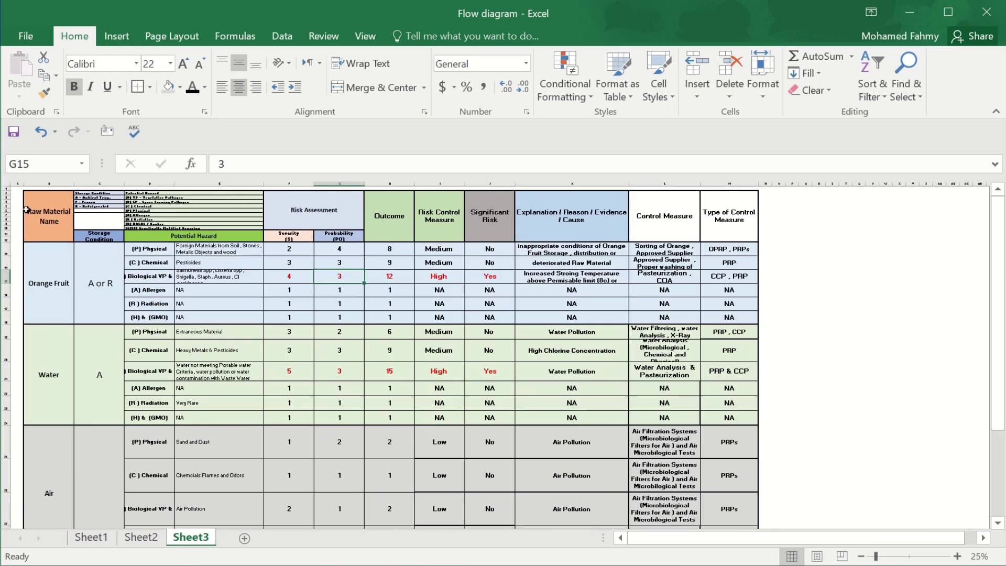
pyautogui.moveTo(42, 210); pyautogui.dragTo(730, 458)
pyautogui.hotkey('ctrl', 'c')
# Back in Word, delete the empty Raw Materials table and paste the Excel table with Keep Source Formatting.
pyautogui.hotkey('alt', 'Tab')
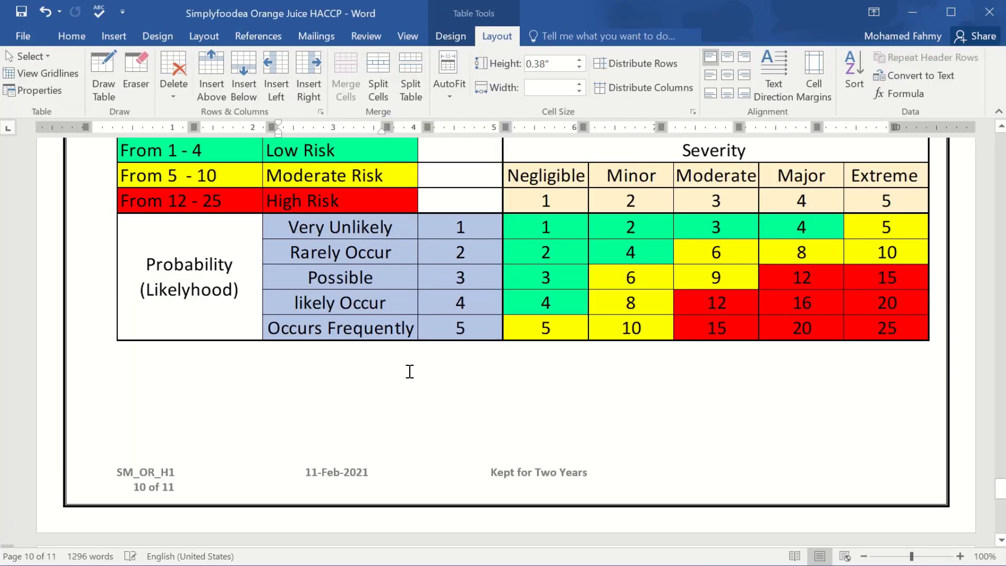
pyautogui.scroll(-10, 427, 396)
pyautogui.scroll(-2, 426, 397)
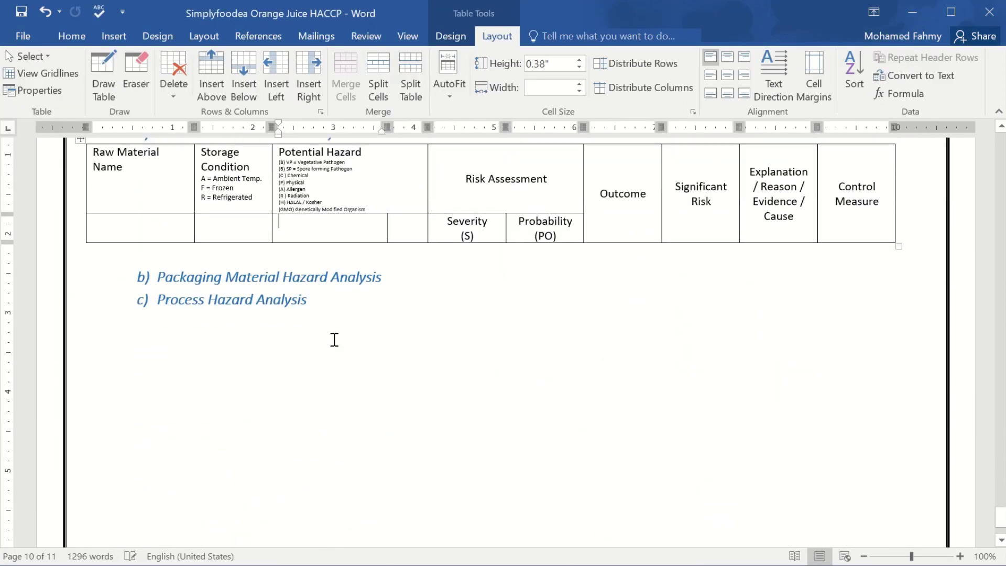
pyautogui.scroll(2, 333, 340)
pyautogui.click(79, 257)
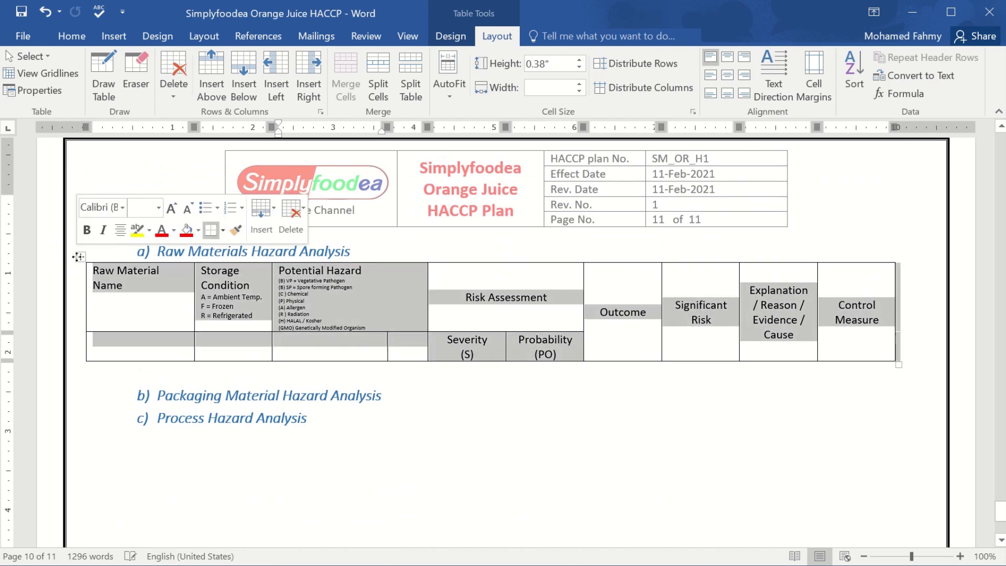
pyautogui.rightClick(78, 257)
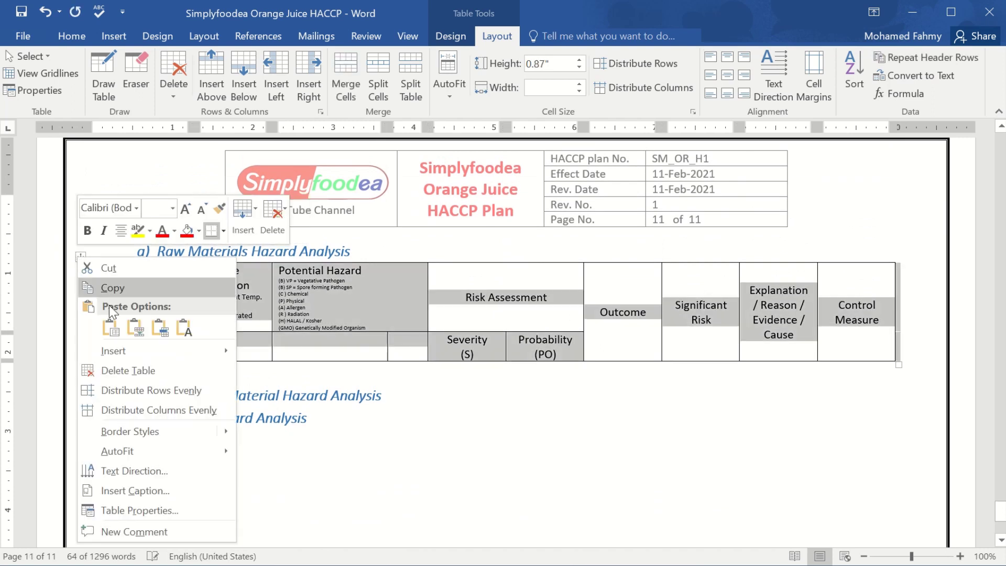
pyautogui.click(123, 369)
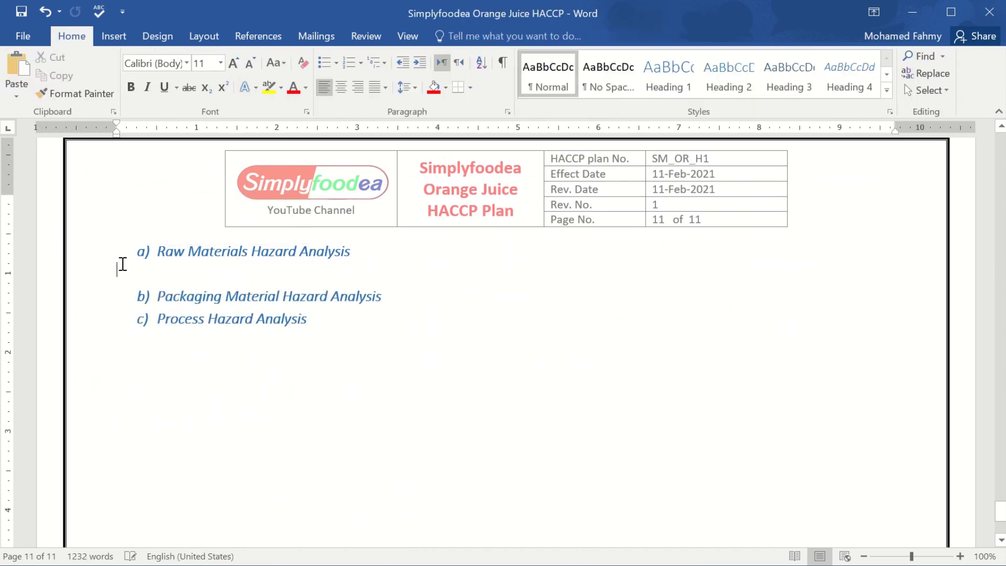
pyautogui.rightClick(131, 271)
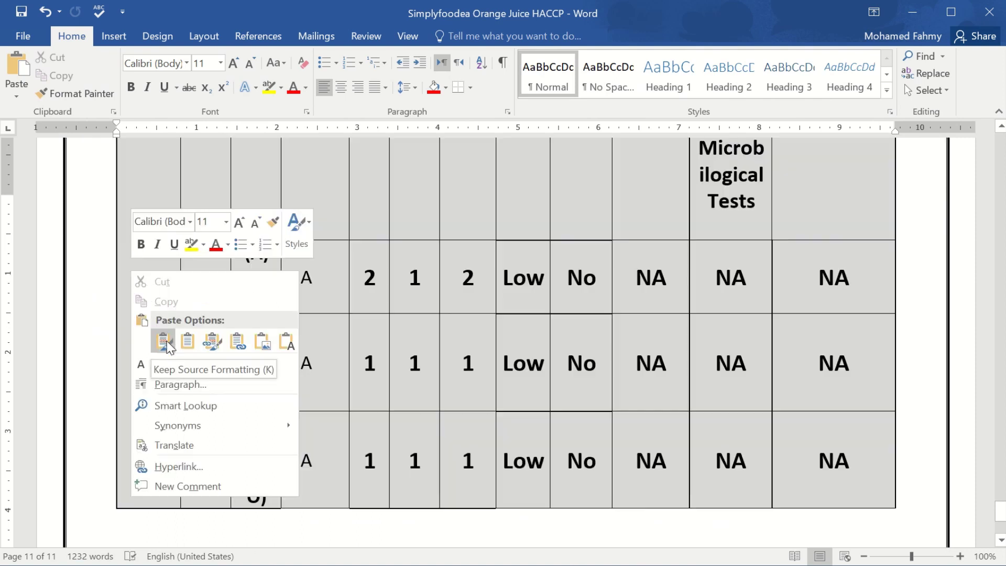
pyautogui.click(164, 342)
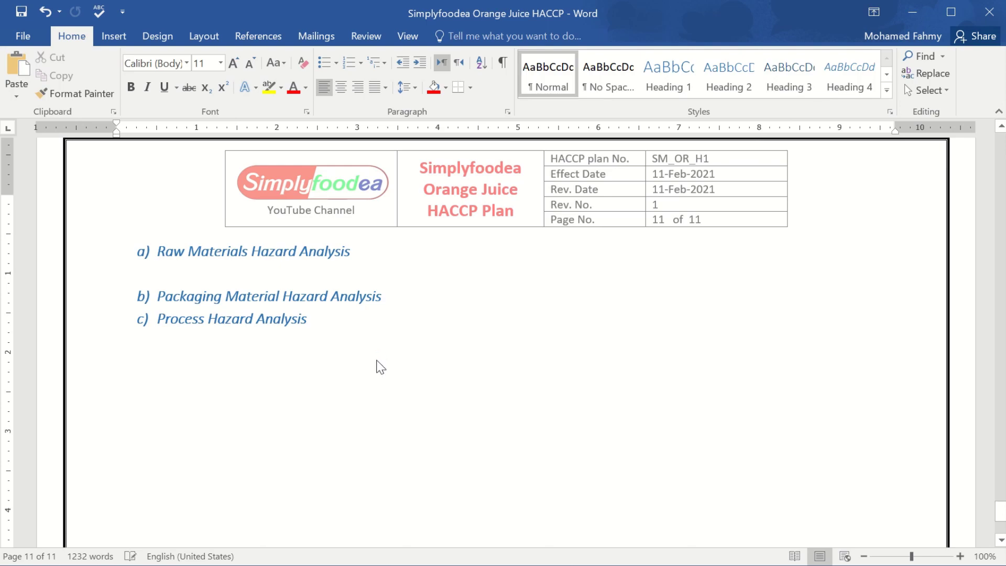
# Scroll back to page 11 where the pasted raw-materials hazard table begins.
pyautogui.scroll(20, 378, 361)
pyautogui.scroll(15, 378, 360)
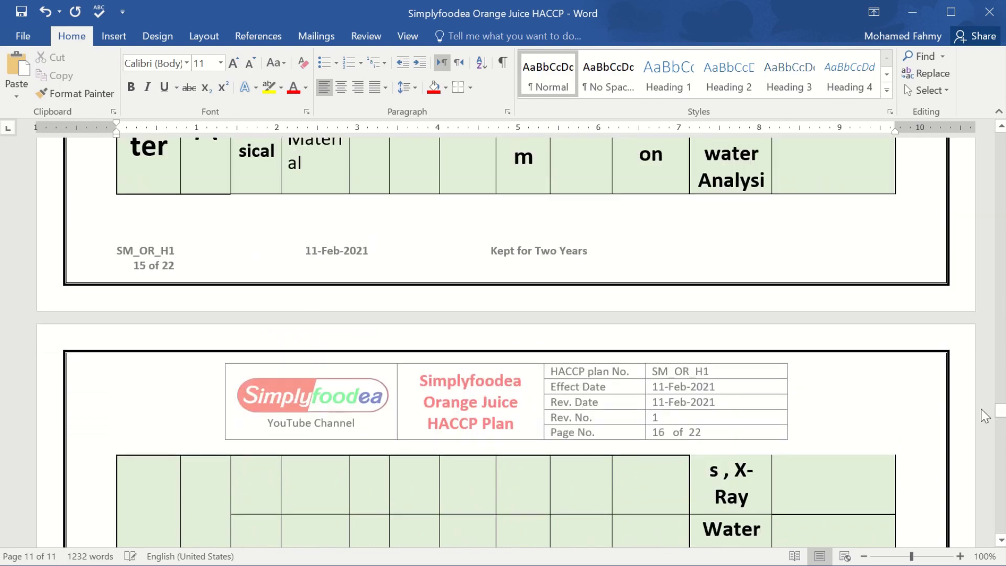
pyautogui.moveTo(1001, 412); pyautogui.dragTo(1001, 352)
pyautogui.scroll(20, 325, 244)
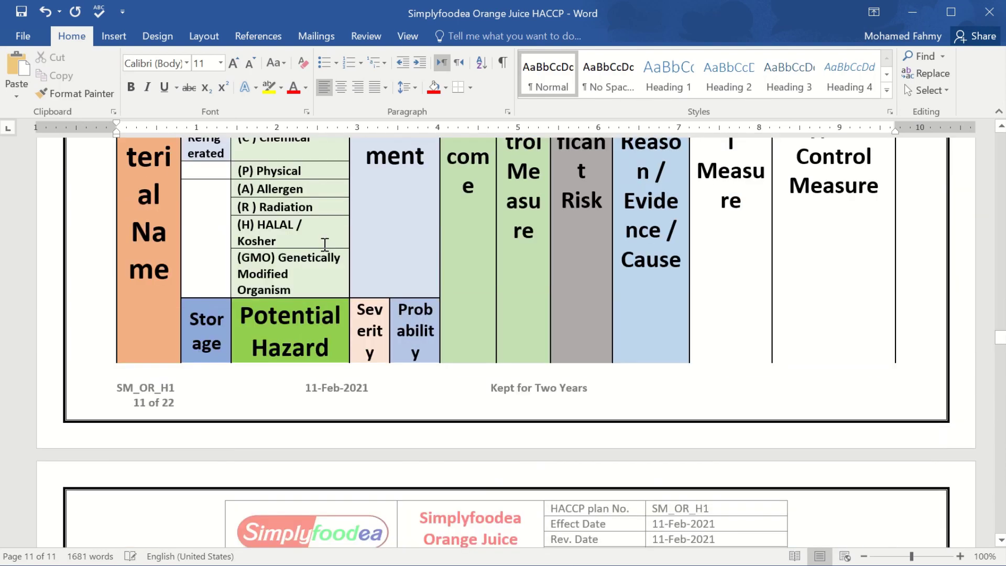
pyautogui.scroll(-10, 324, 244)
pyautogui.scroll(-2, 327, 274)
pyautogui.scroll(-10, 327, 275)
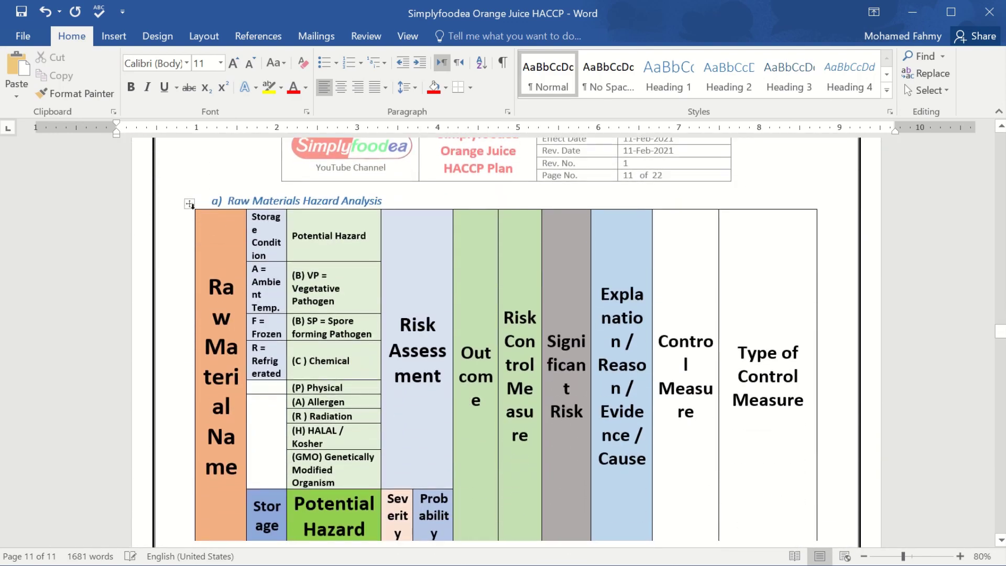
# Select the pasted table and shrink its font size nine steps.
pyautogui.click(190, 203)
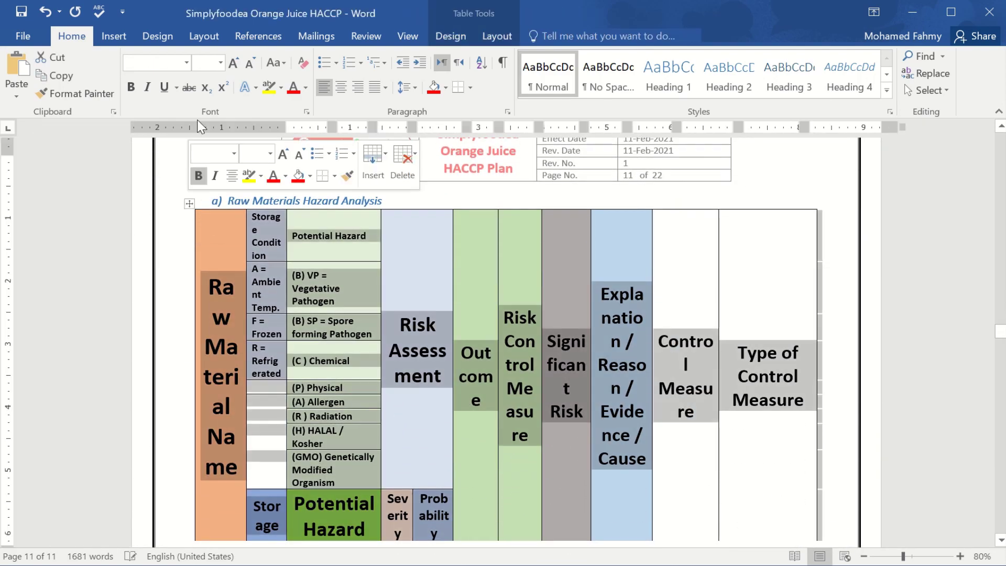
pyautogui.click(249, 64)
pyautogui.click(250, 64)
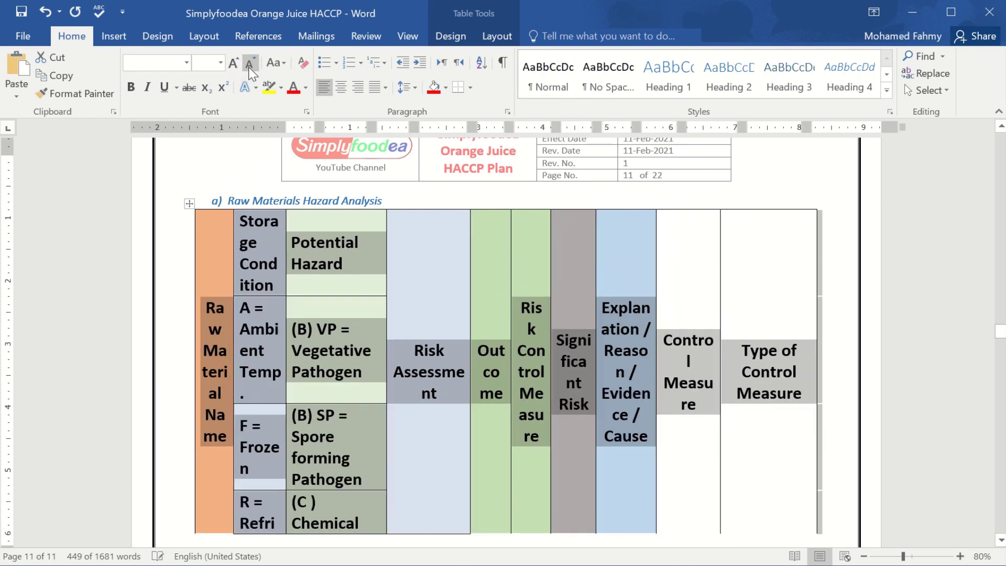
pyautogui.click(249, 64)
pyautogui.click(250, 63)
pyautogui.click(250, 63)
pyautogui.click(250, 63)
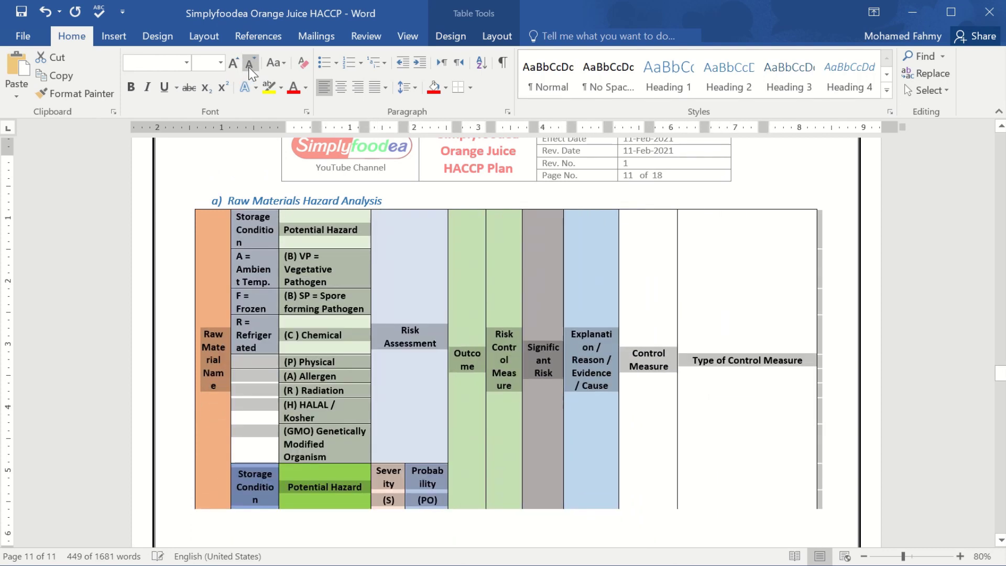
pyautogui.click(250, 63)
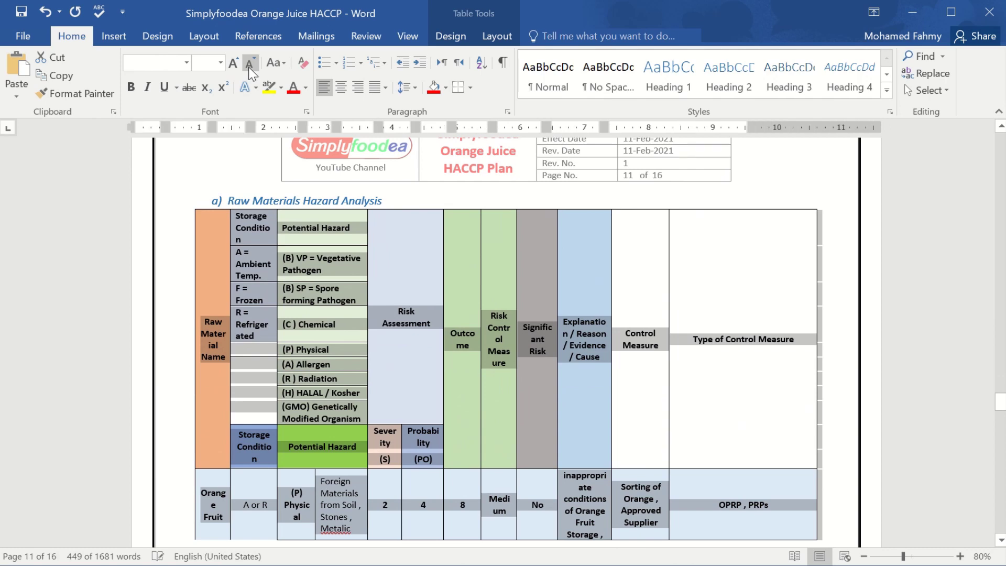
pyautogui.click(250, 63)
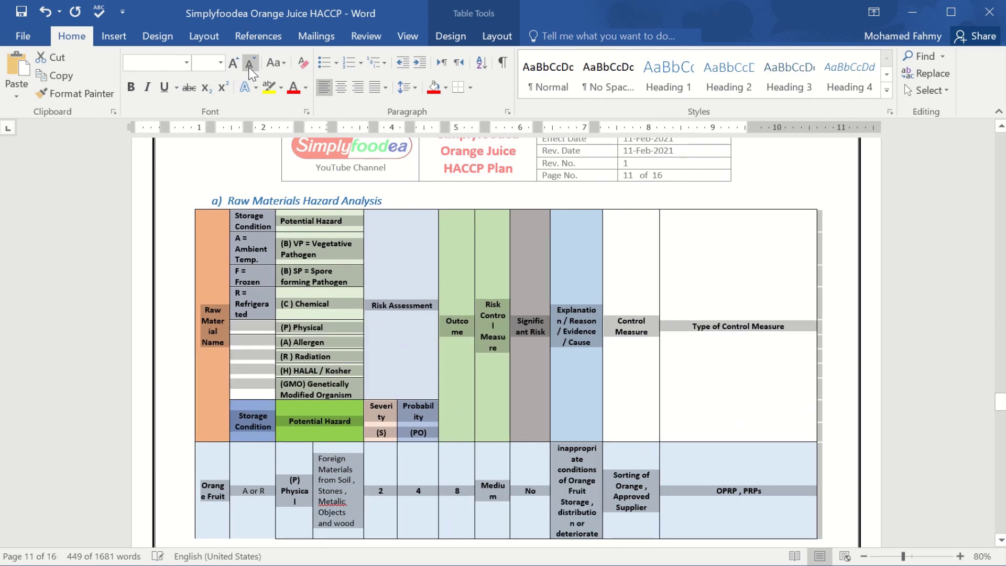
pyautogui.click(249, 63)
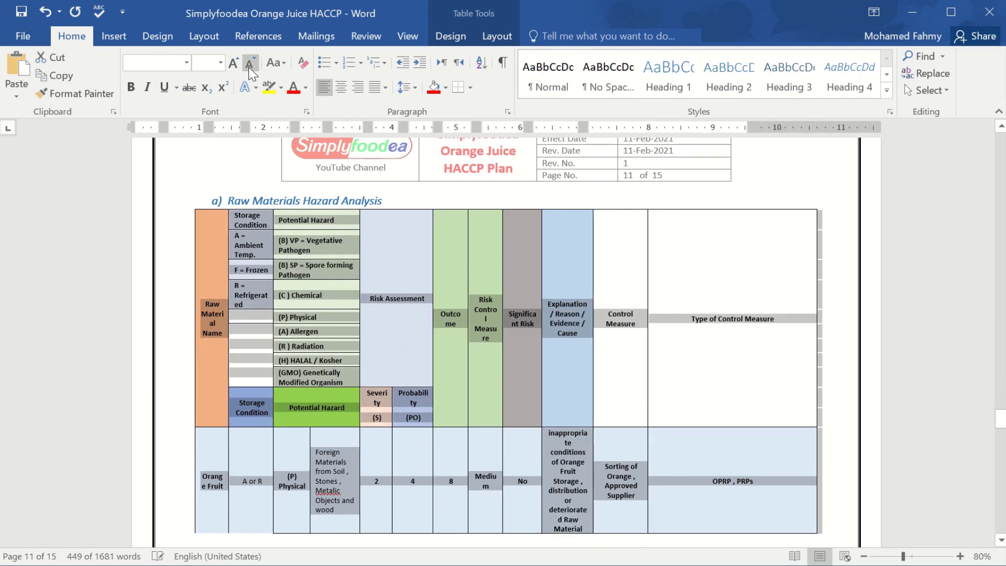
pyautogui.click(250, 66)
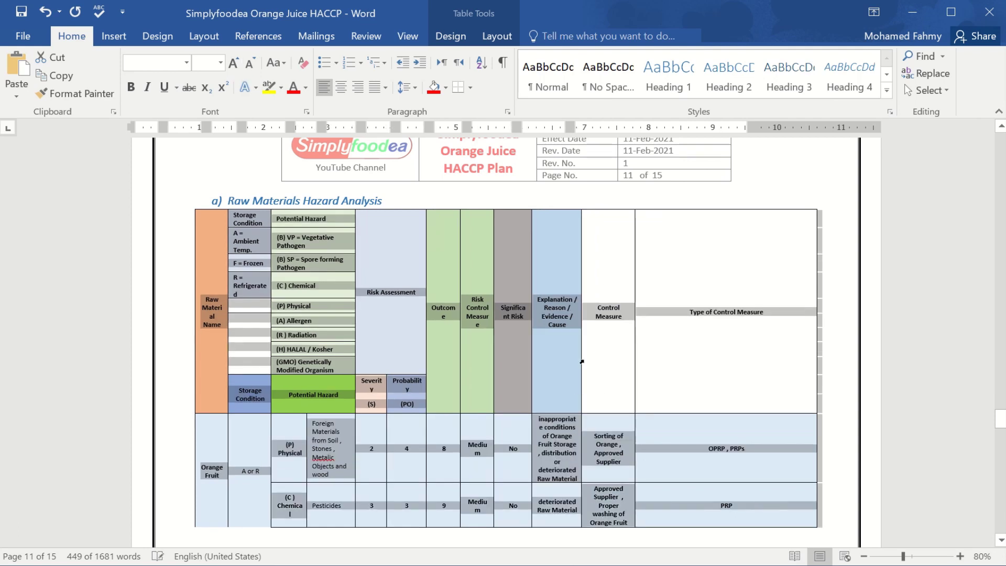
# Set all the table's row heights to 0.01".
pyautogui.click(502, 40)
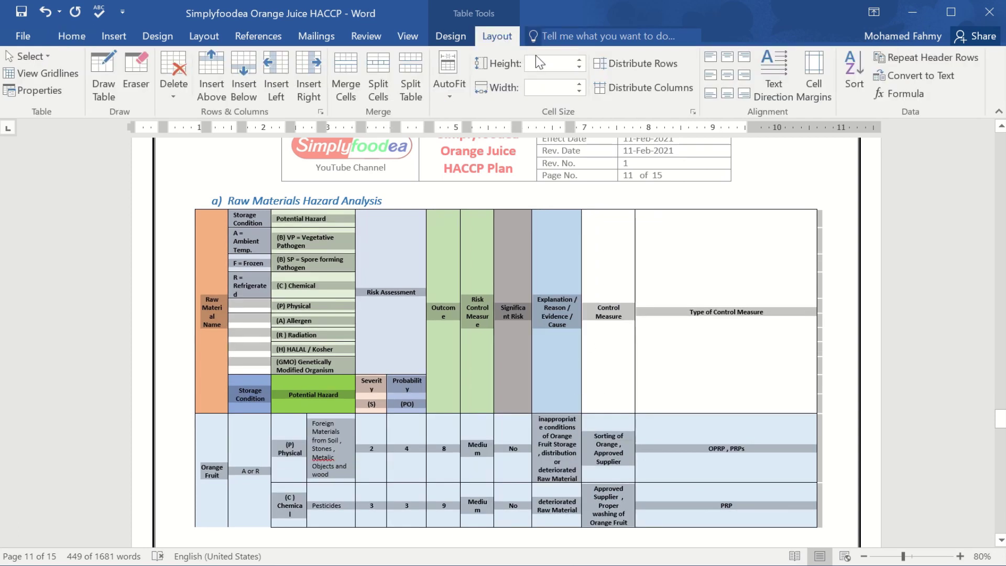
pyautogui.click(582, 67)
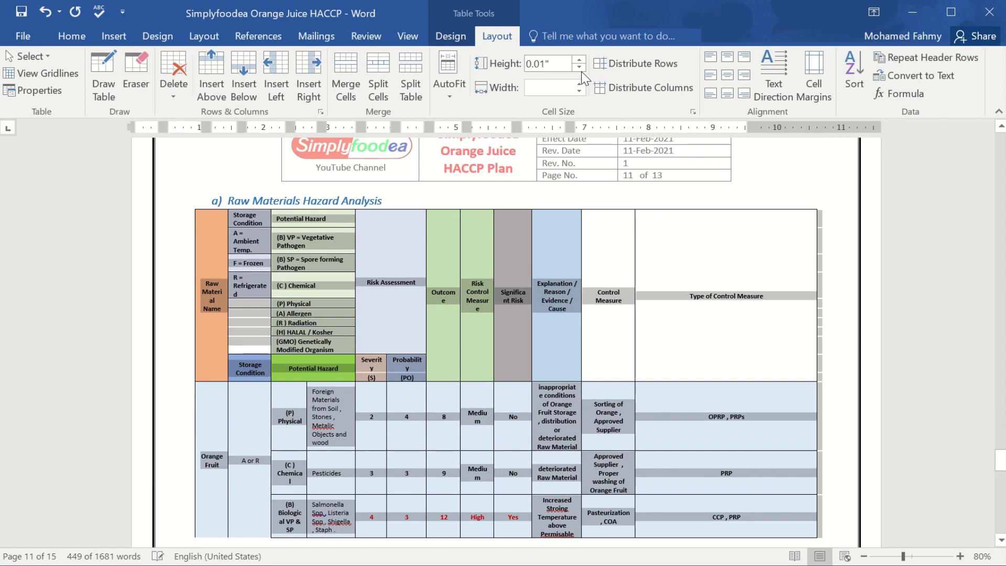
pyautogui.keyDown('ctrl'); pyautogui.scroll(3, 607, 352); pyautogui.keyUp('ctrl')
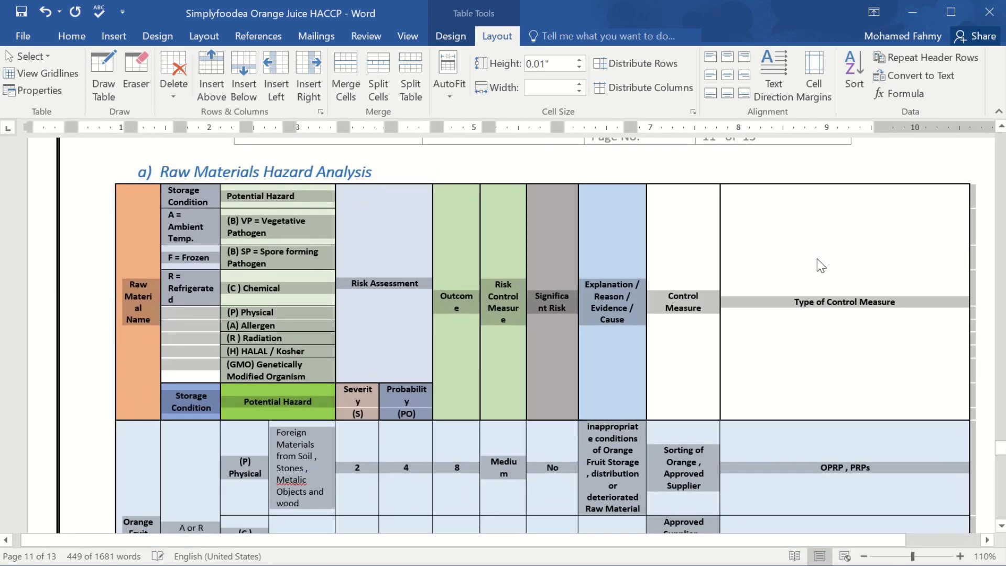
# Widen the Control Measure, Explanation and Raw Material Name columns, narrowing Type of Control Measure.
pyautogui.click(814, 264)
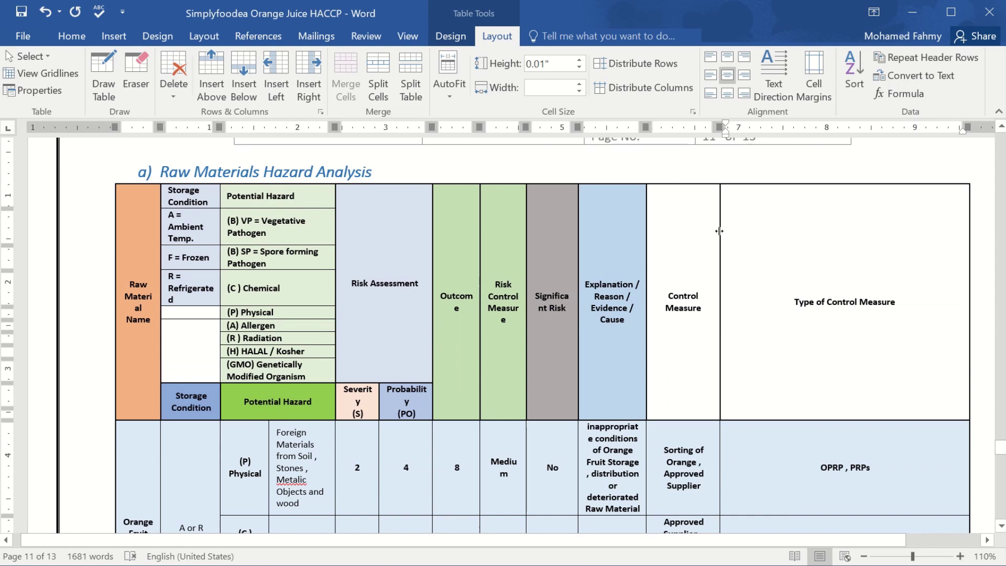
pyautogui.moveTo(720, 231); pyautogui.dragTo(907, 219)
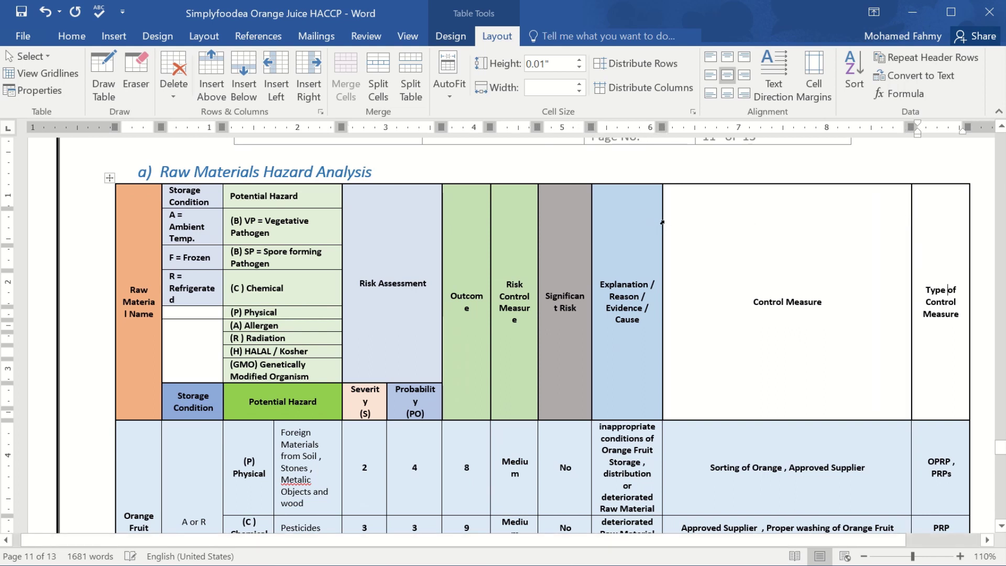
pyautogui.moveTo(658, 222); pyautogui.dragTo(812, 220)
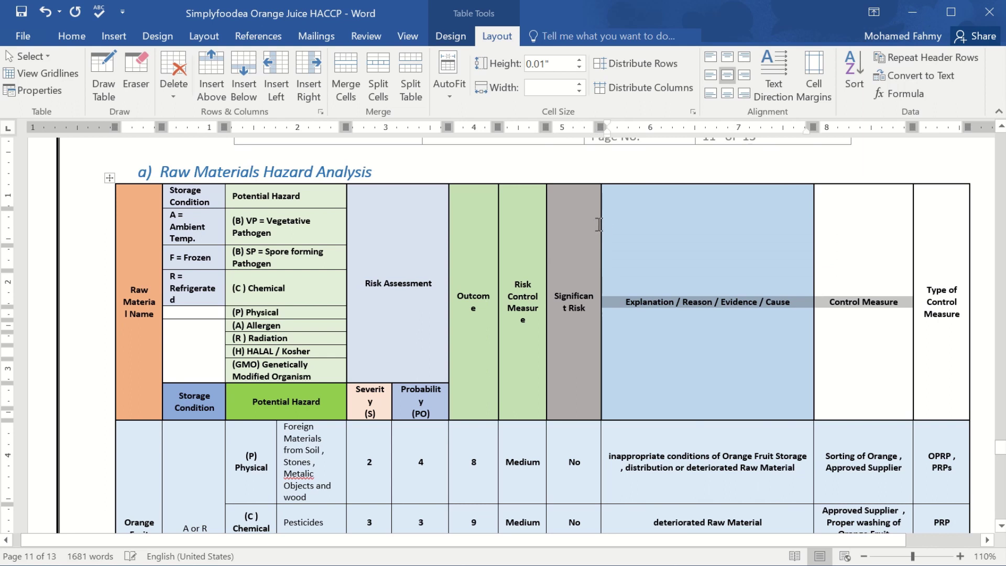
pyautogui.moveTo(601, 224); pyautogui.dragTo(627, 223)
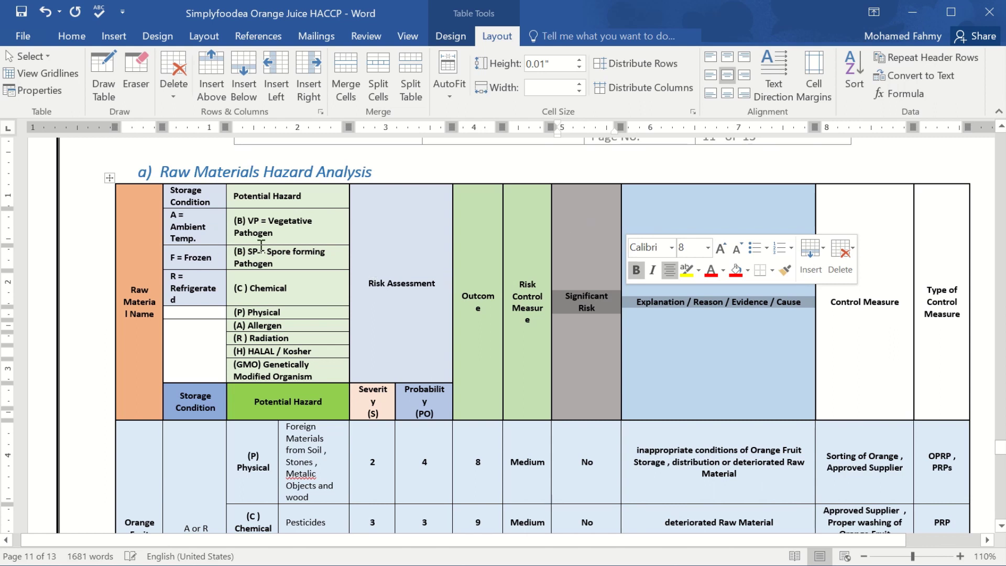
pyautogui.moveTo(115, 231); pyautogui.dragTo(78, 231)
pyautogui.click(166, 232)
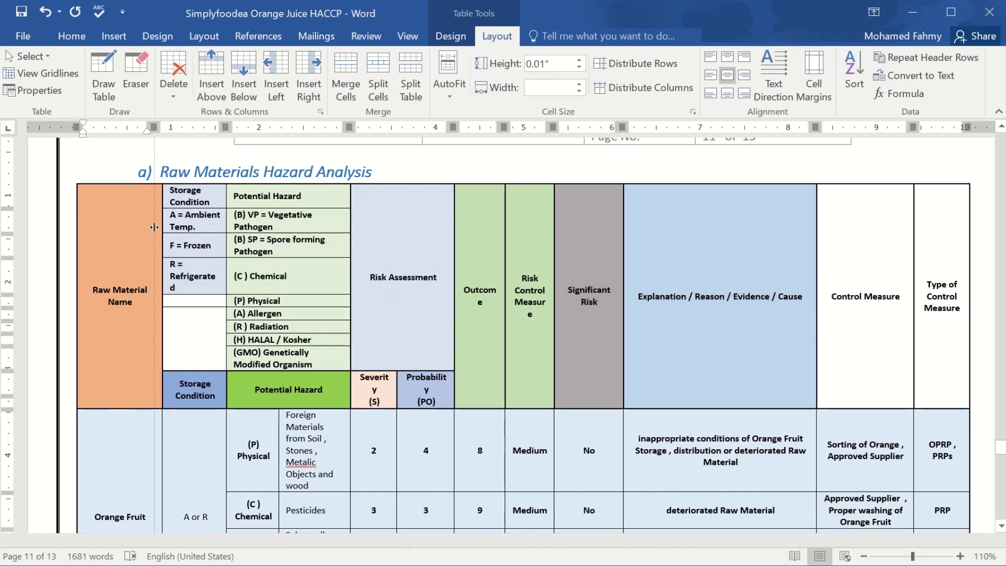
pyautogui.moveTo(162, 228); pyautogui.dragTo(150, 228)
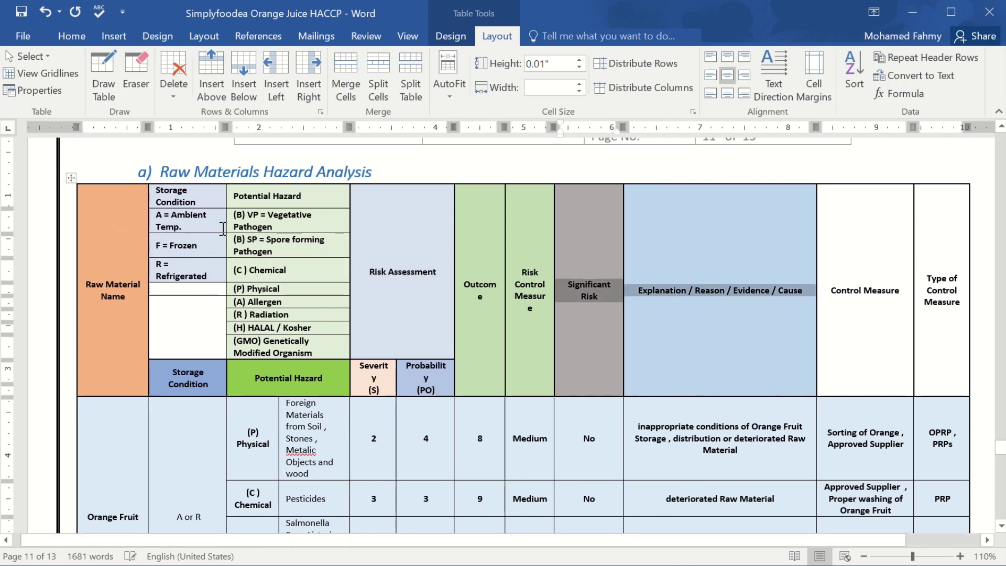
# Narrow the Storage Condition column and widen the Risk Control Measure column.
pyautogui.click(223, 228)
pyautogui.keyDown('ctrl'); pyautogui.scroll(2, 214, 230); pyautogui.keyUp('ctrl')
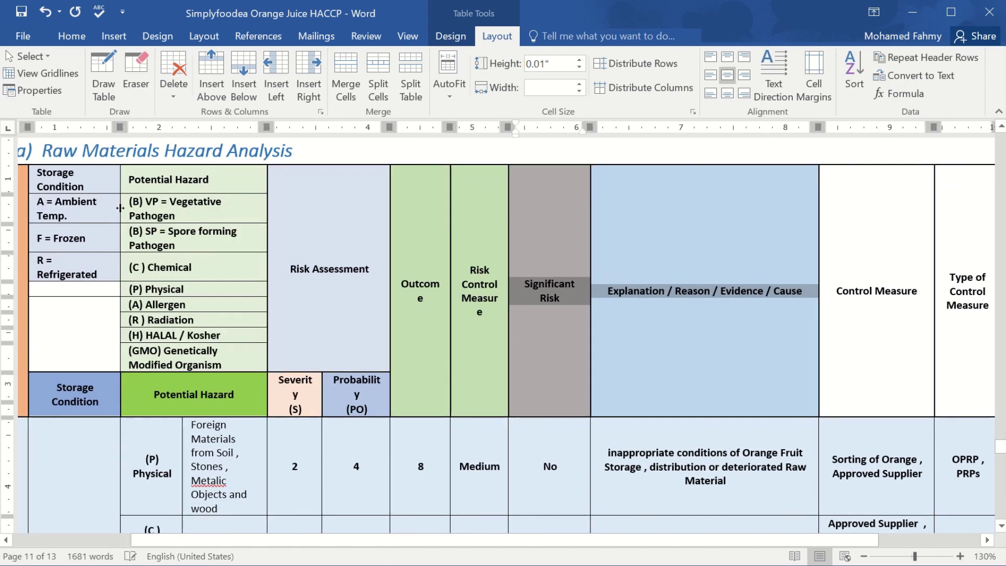
pyautogui.moveTo(120, 208); pyautogui.dragTo(106, 210)
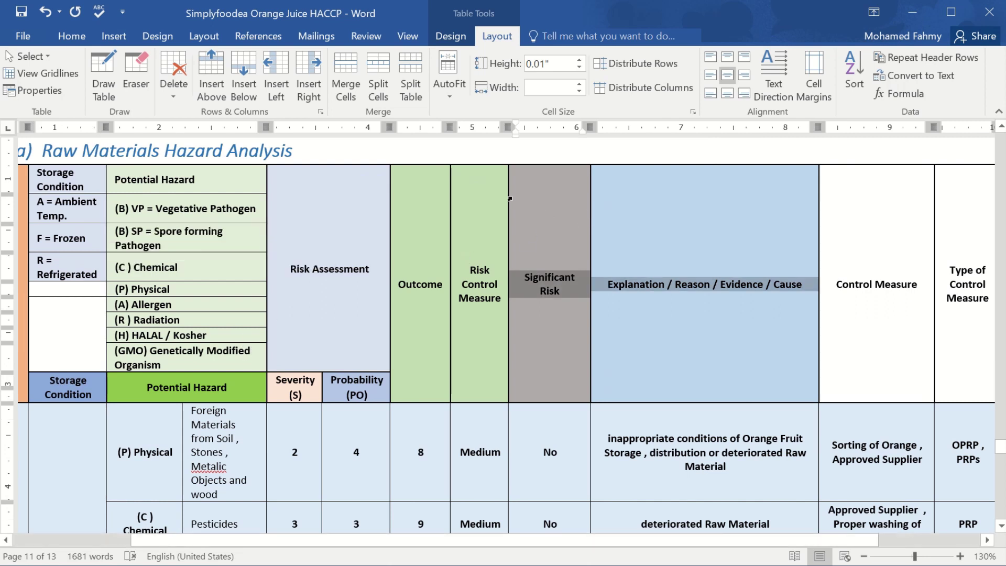
pyautogui.moveTo(508, 197); pyautogui.dragTo(542, 196)
pyautogui.click(577, 328)
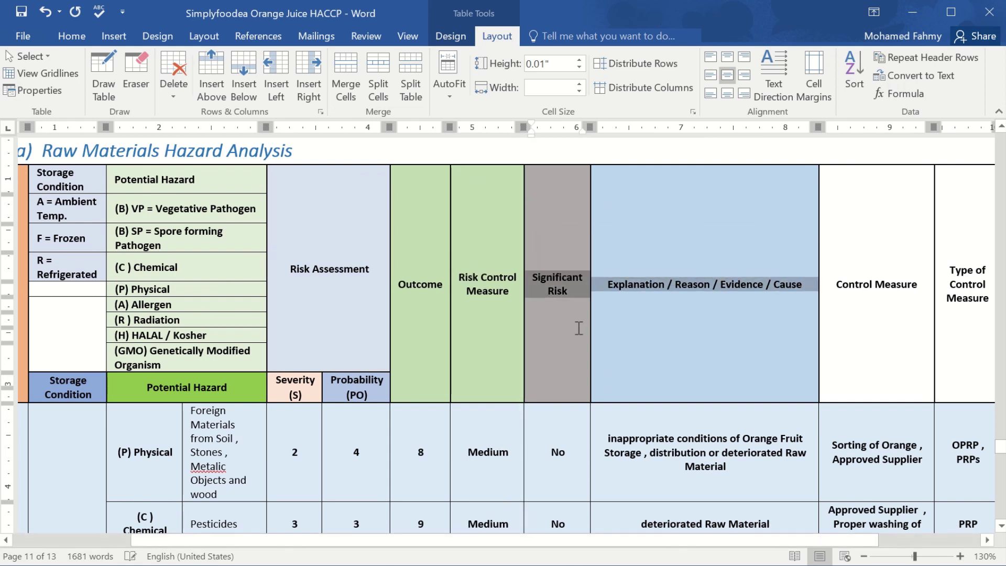
pyautogui.moveTo(577, 257); pyautogui.dragTo(433, 299)
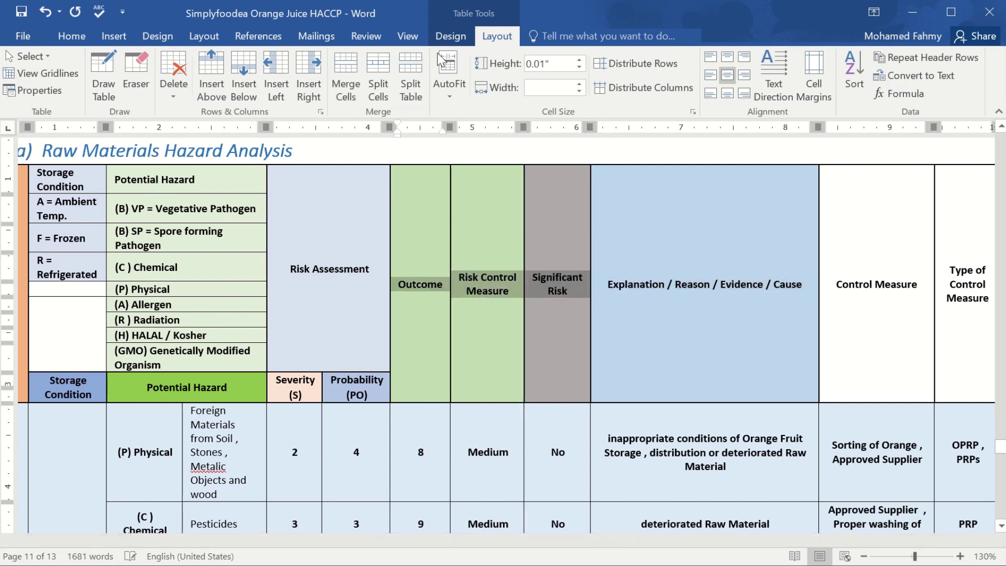
pyautogui.click(72, 36)
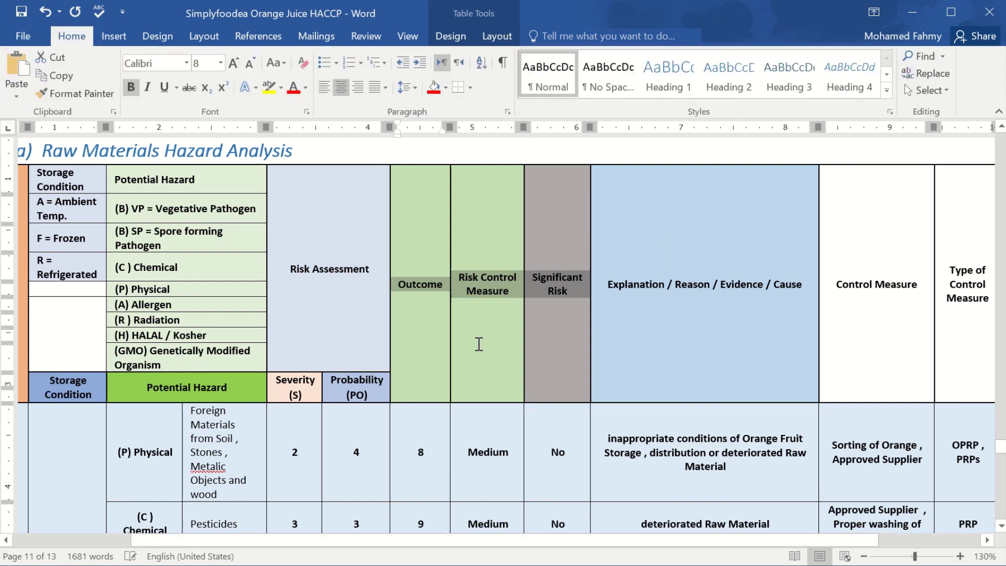
pyautogui.click(478, 344)
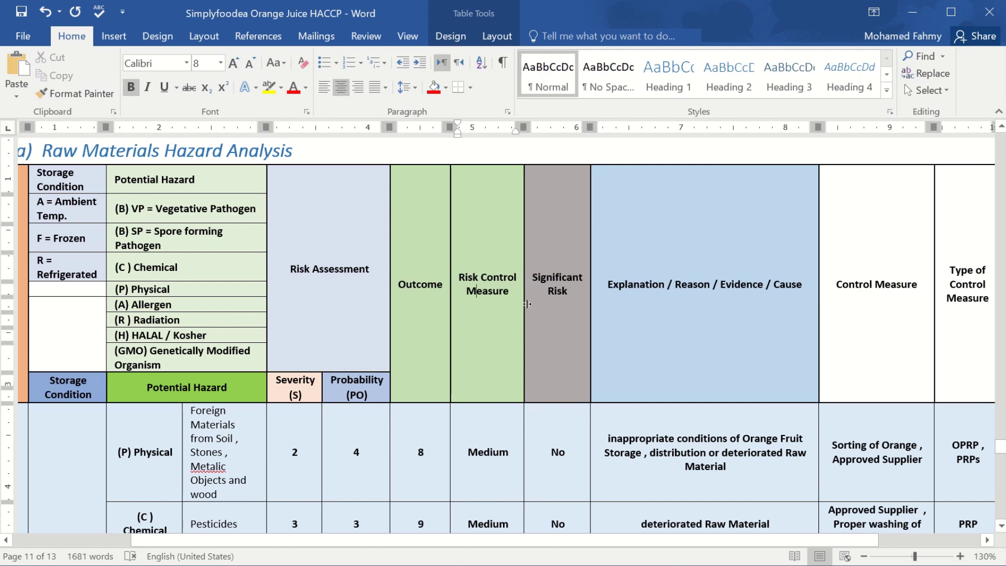
pyautogui.click(545, 289)
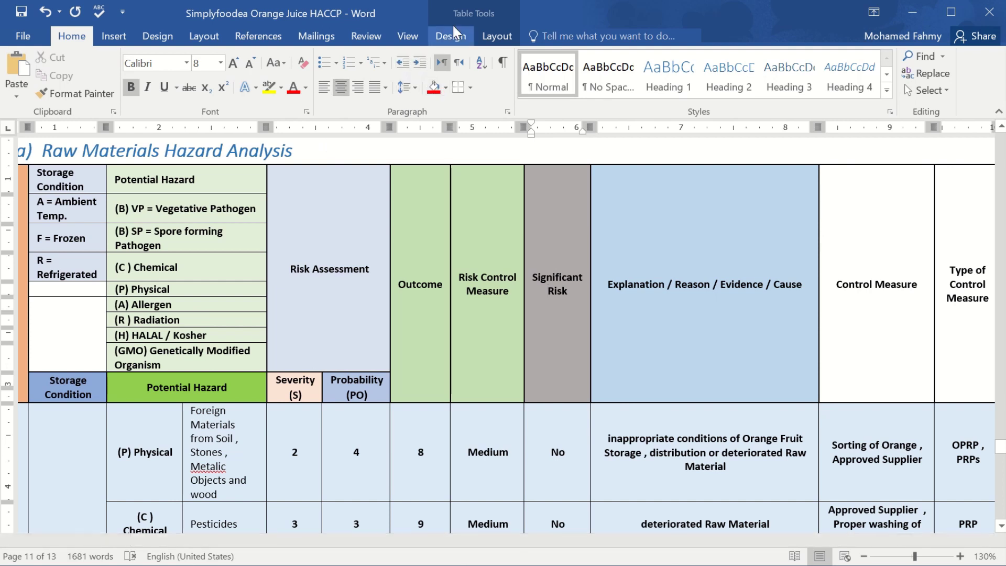
# Turn the Significant Risk header text vertical, reading bottom-to-top.
pyautogui.click(501, 35)
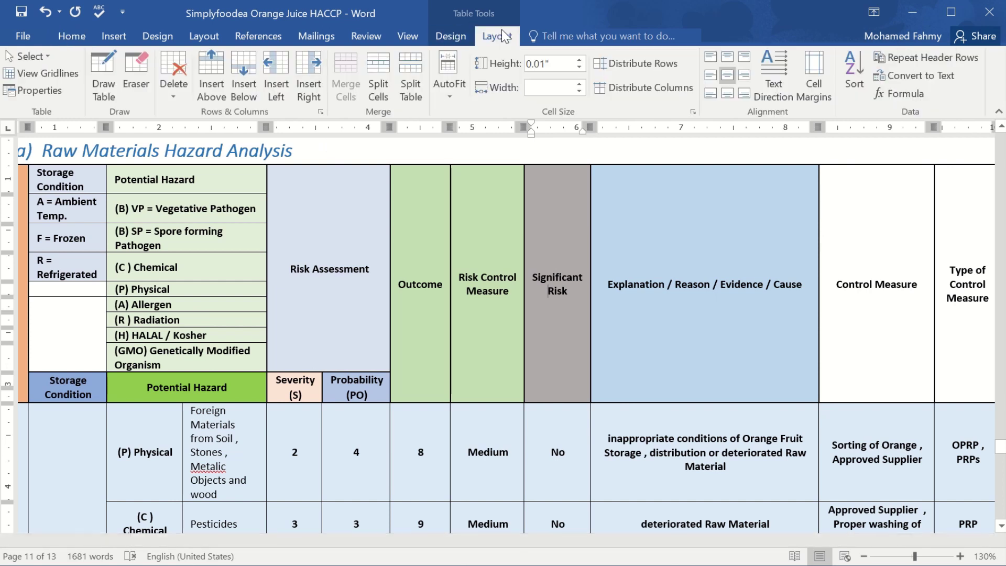
pyautogui.click(778, 84)
pyautogui.click(778, 87)
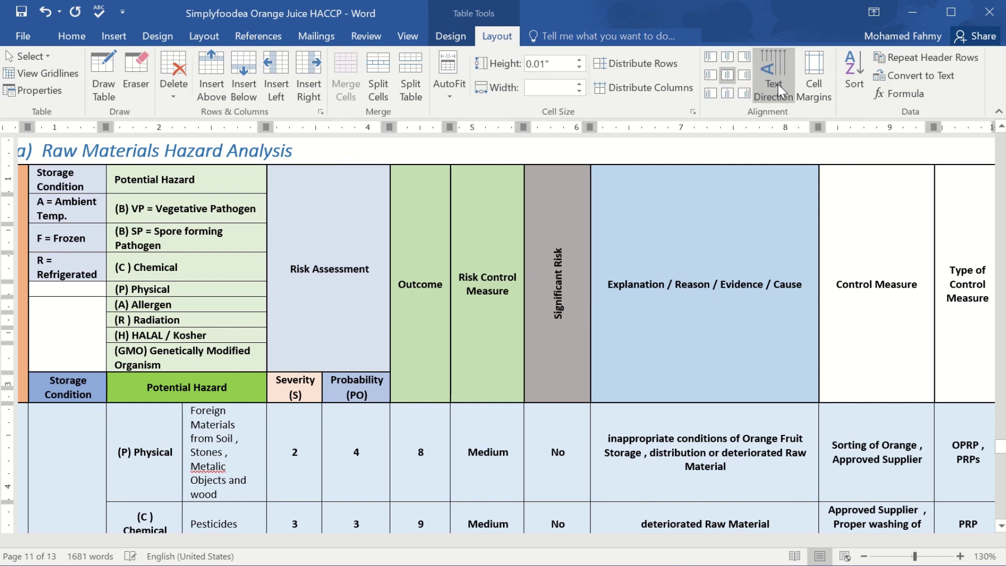
pyautogui.click(779, 87)
pyautogui.click(779, 87)
pyautogui.click(779, 87)
pyautogui.click(779, 87)
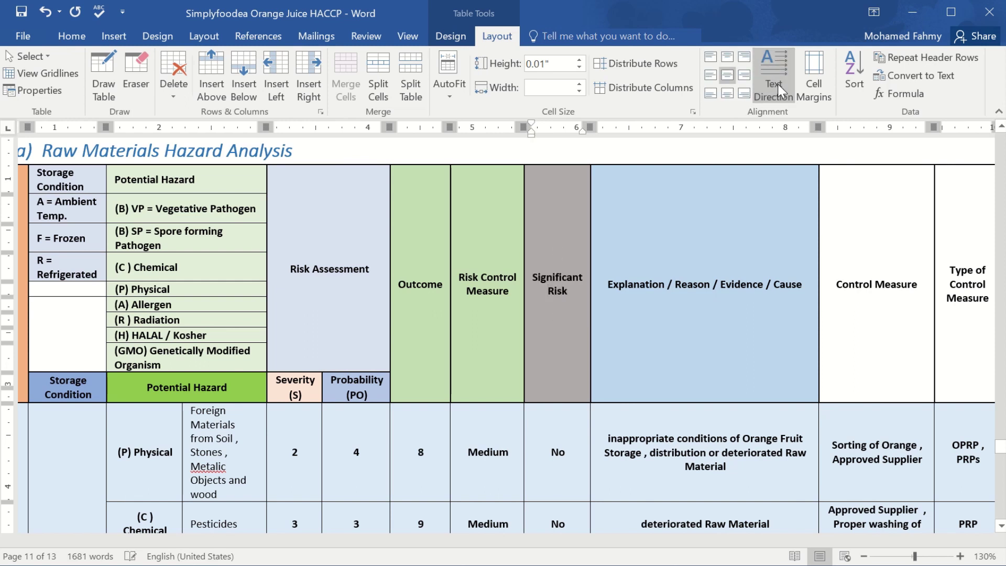
pyautogui.click(779, 86)
pyautogui.click(779, 86)
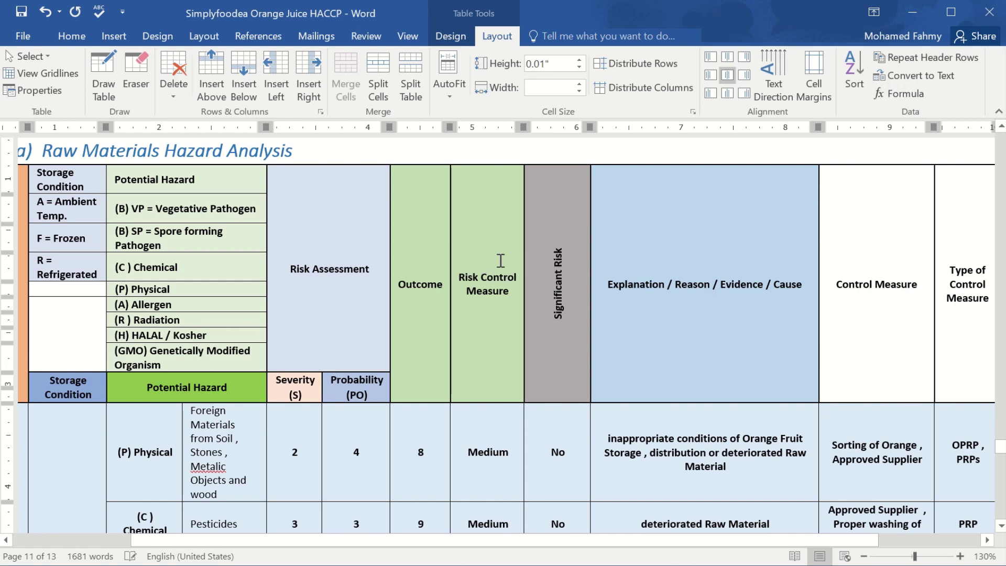
# Rotate the Outcome and Risk Control Measure headers to read bottom-to-top as well.
pyautogui.moveTo(429, 251); pyautogui.dragTo(502, 276)
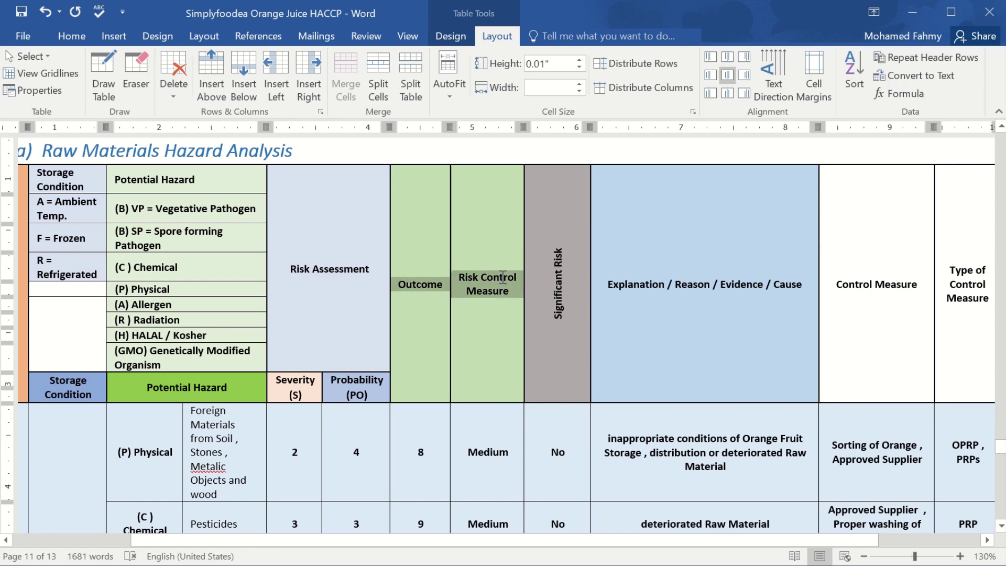
pyautogui.click(768, 81)
pyautogui.click(768, 82)
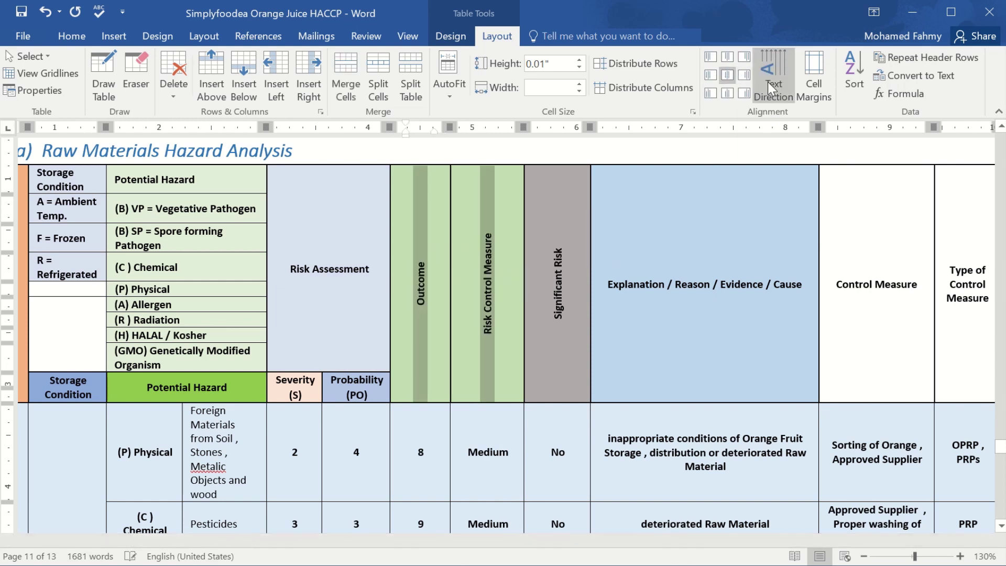
pyautogui.click(580, 137)
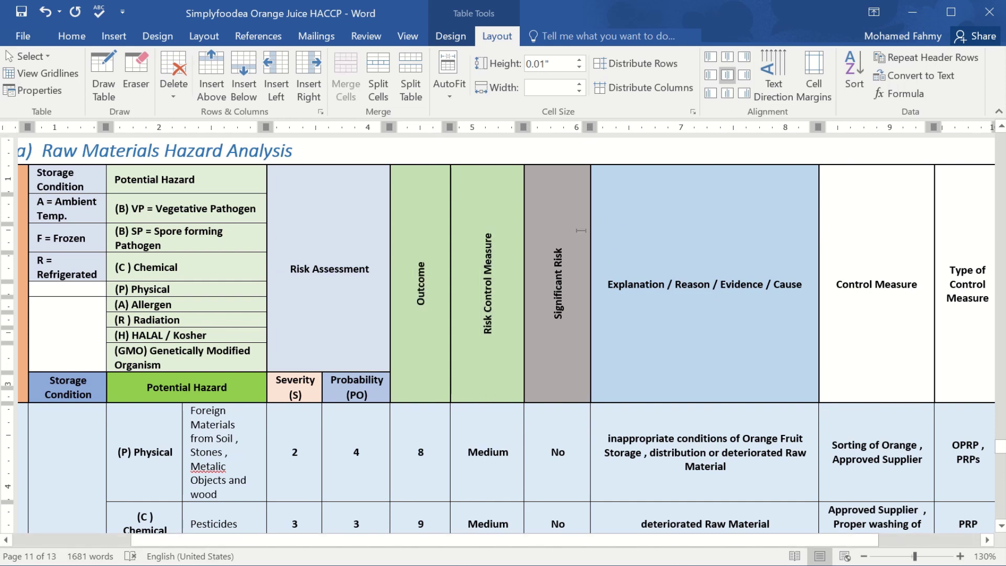
# Widen Risk Control Measure, Outcome and Risk Assessment, narrowing the Significant Risk column.
pyautogui.moveTo(524, 217); pyautogui.dragTo(561, 218)
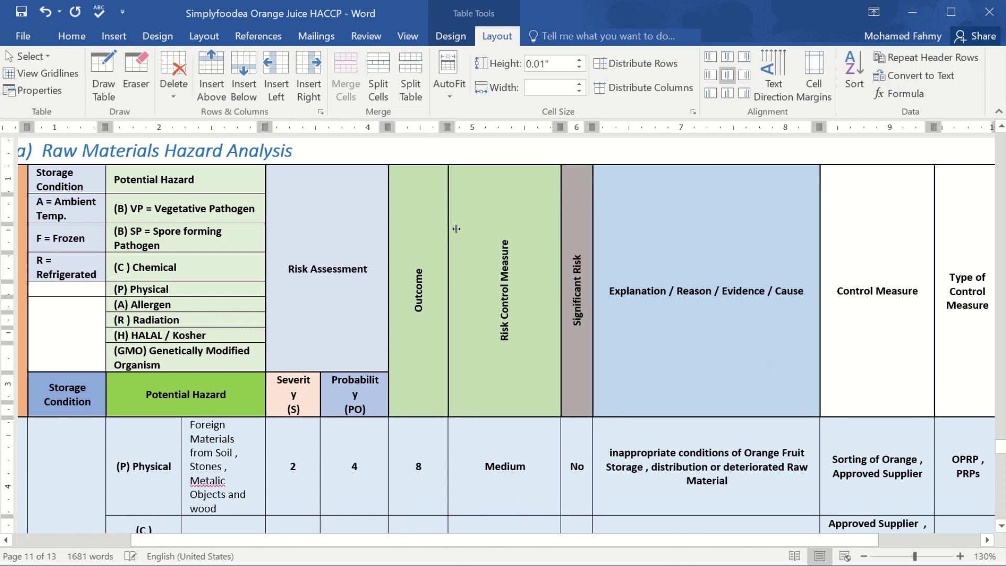
pyautogui.moveTo(457, 228); pyautogui.dragTo(501, 229)
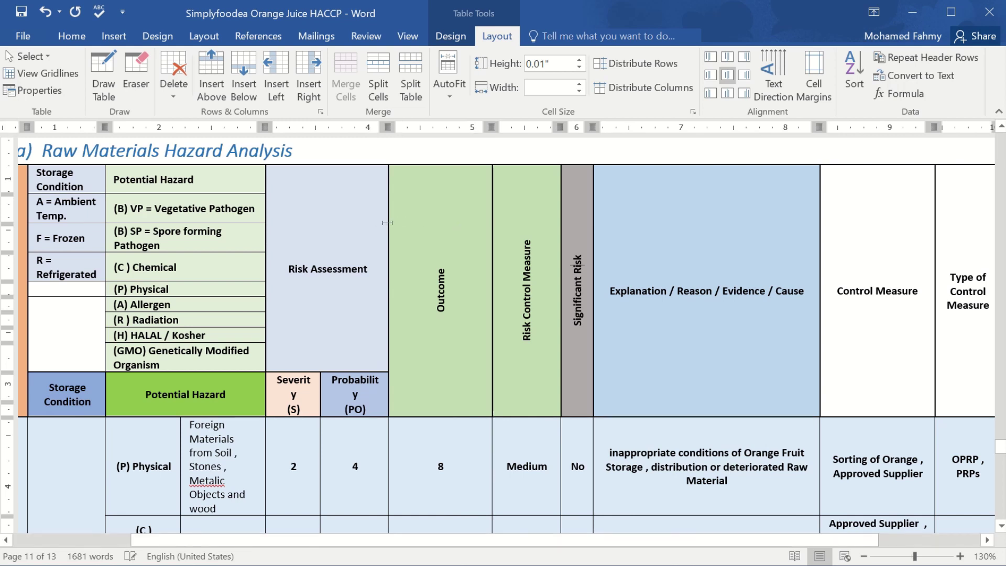
pyautogui.click(388, 222)
pyautogui.moveTo(388, 223); pyautogui.dragTo(454, 224)
pyautogui.keyDown('ctrl'); pyautogui.scroll(2, 379, 295); pyautogui.keyUp('ctrl')
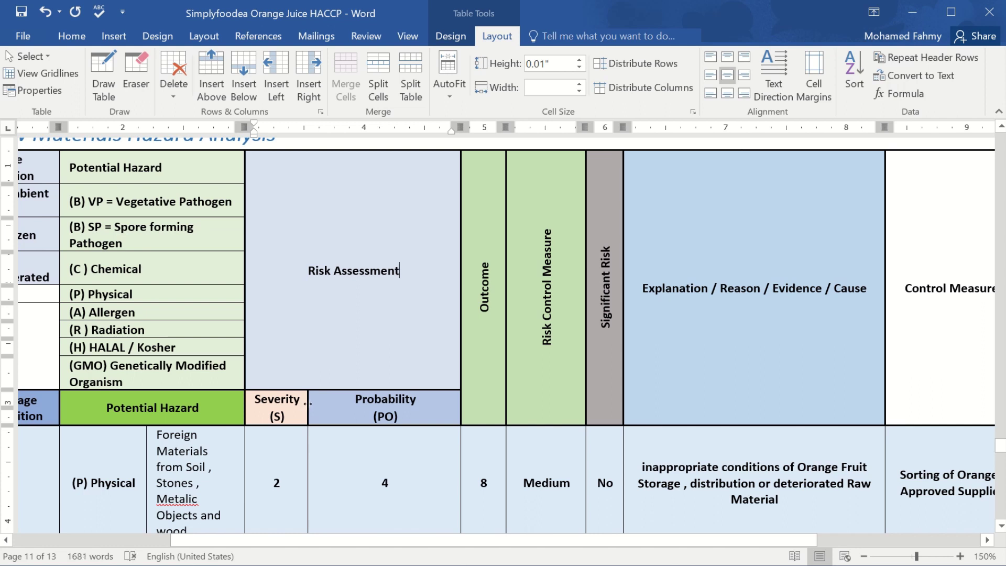
# Widen the Severity and Potential Hazard columns, narrowing Probability.
pyautogui.moveTo(308, 402); pyautogui.dragTo(391, 405)
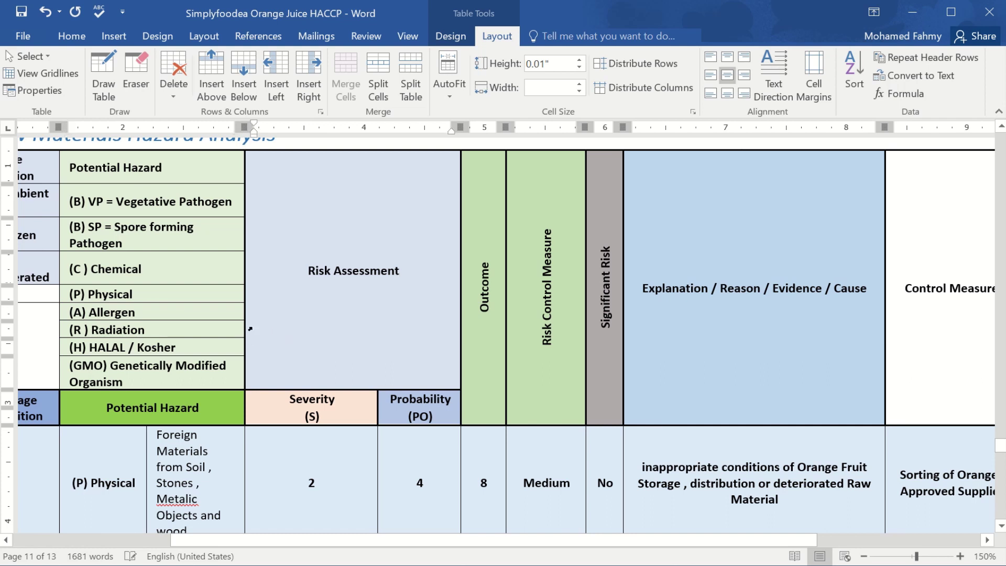
pyautogui.click(245, 328)
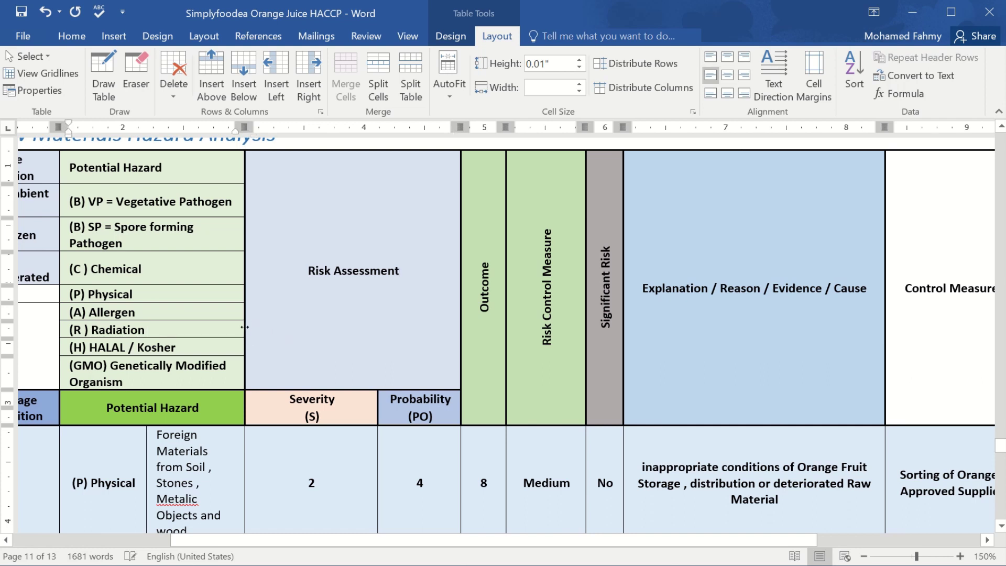
pyautogui.moveTo(247, 327); pyautogui.dragTo(338, 318)
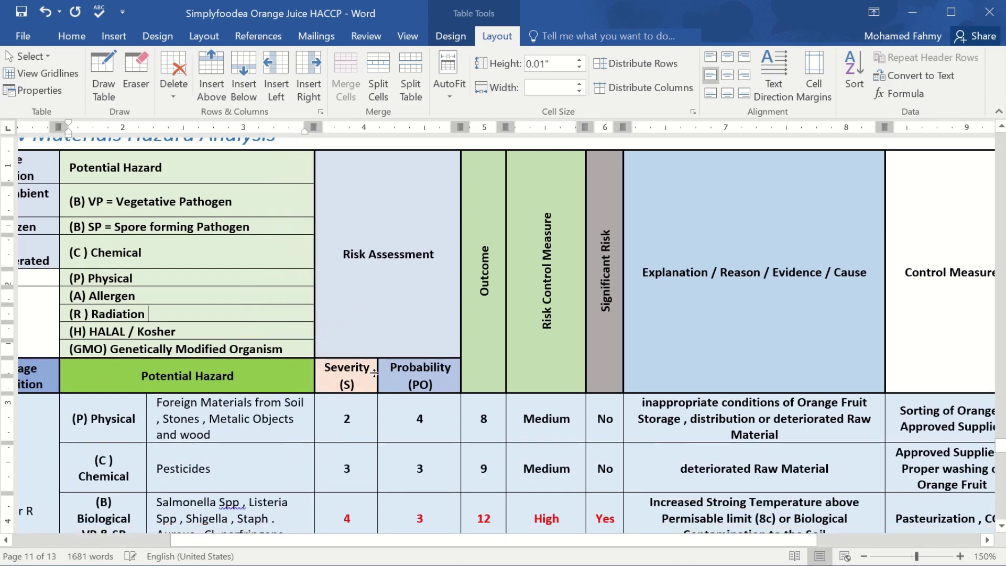
pyautogui.moveTo(379, 372); pyautogui.dragTo(386, 371)
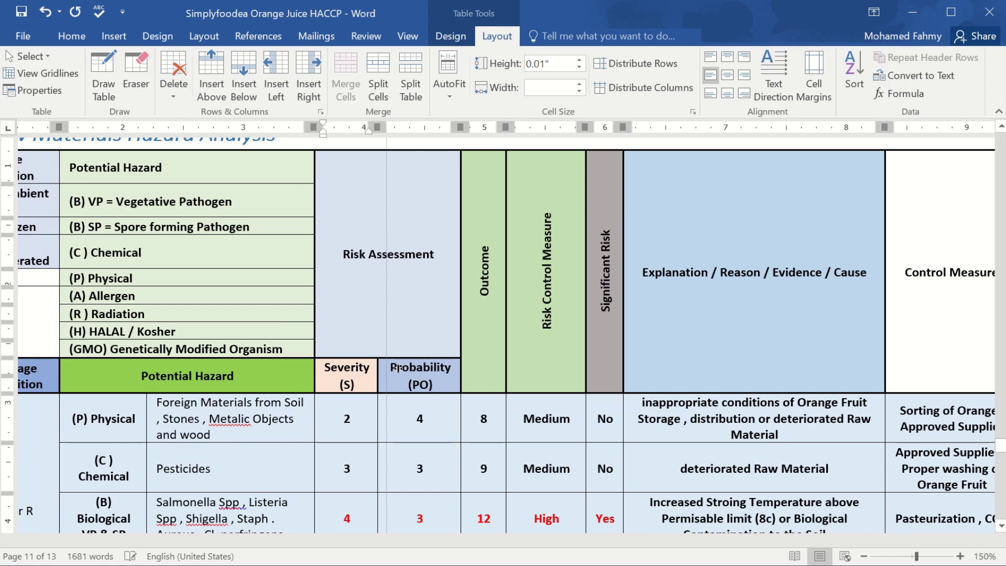
pyautogui.moveTo(397, 369); pyautogui.dragTo(397, 368)
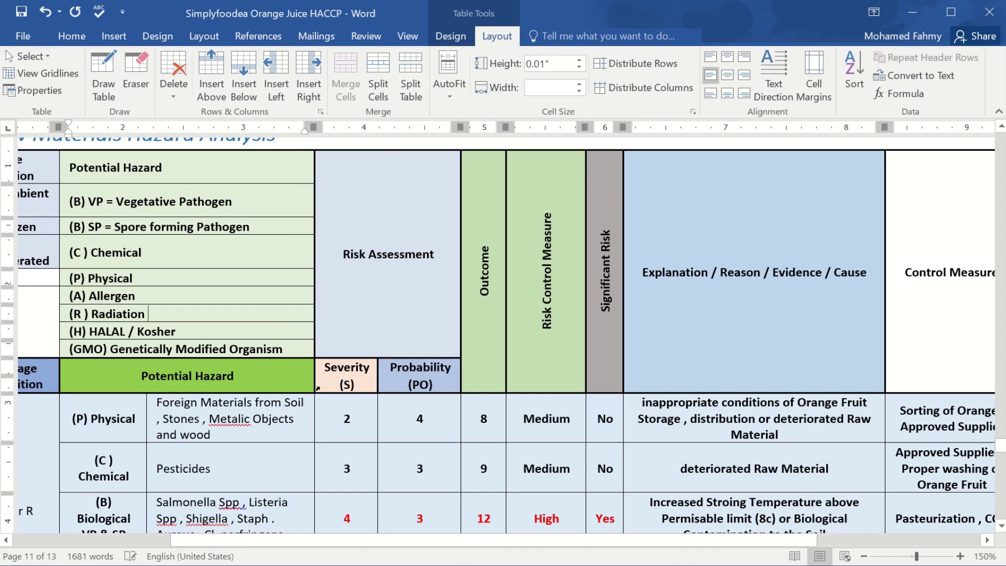
# Correct the misspelling Metalic to Metallic.
pyautogui.rightClick(250, 424)
pyautogui.click(291, 438)
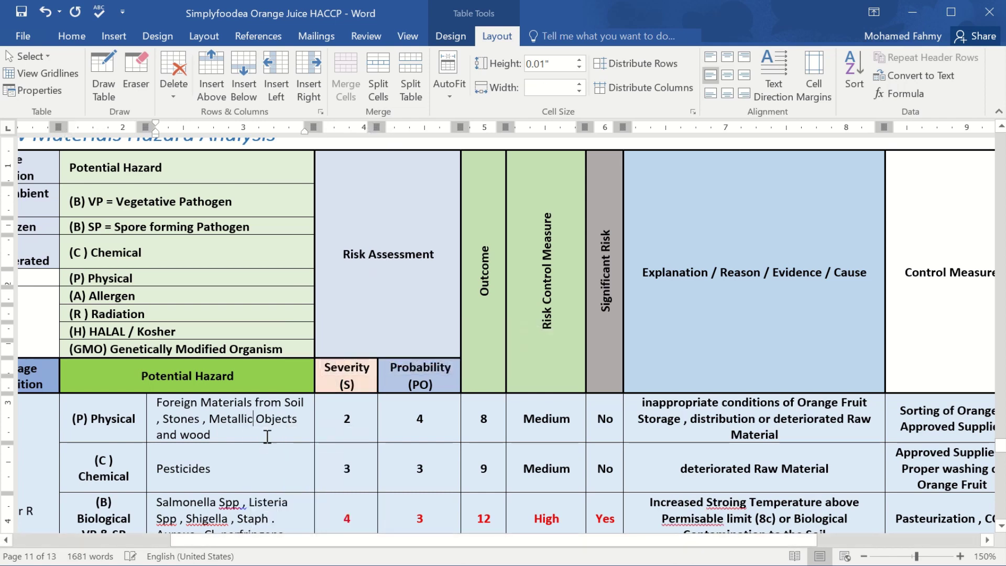
pyautogui.scroll(-4, 276, 431)
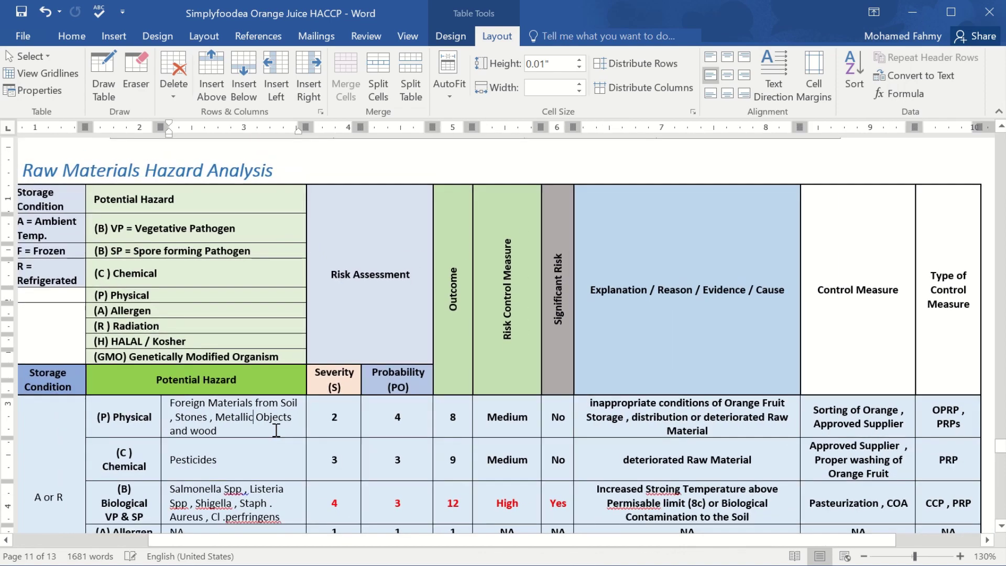
# Select the whole hazard table, remove bold and shrink its text twice to 6 point.
pyautogui.scroll(-1, 276, 430)
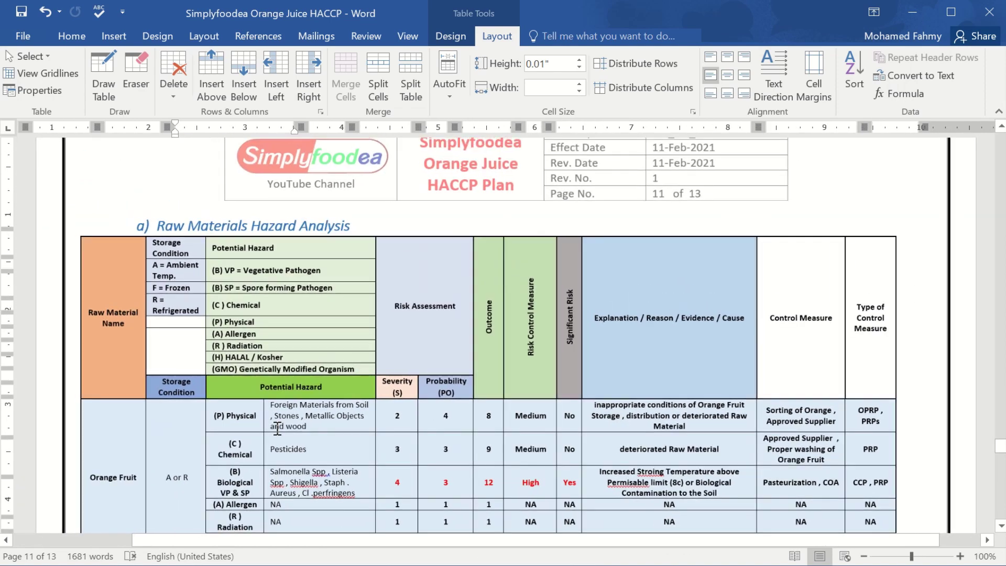
pyautogui.moveTo(158, 248); pyautogui.dragTo(877, 365)
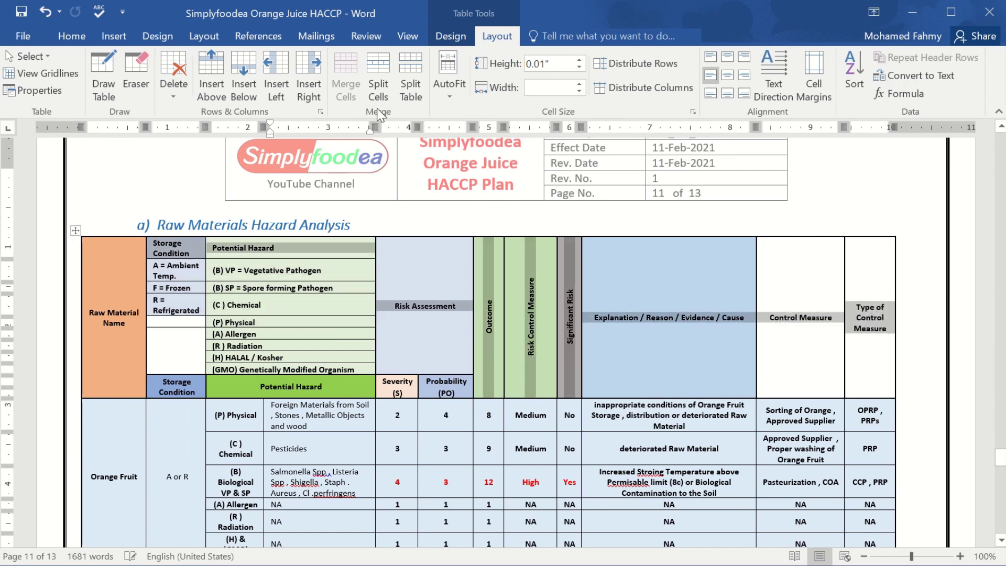
pyautogui.click(70, 35)
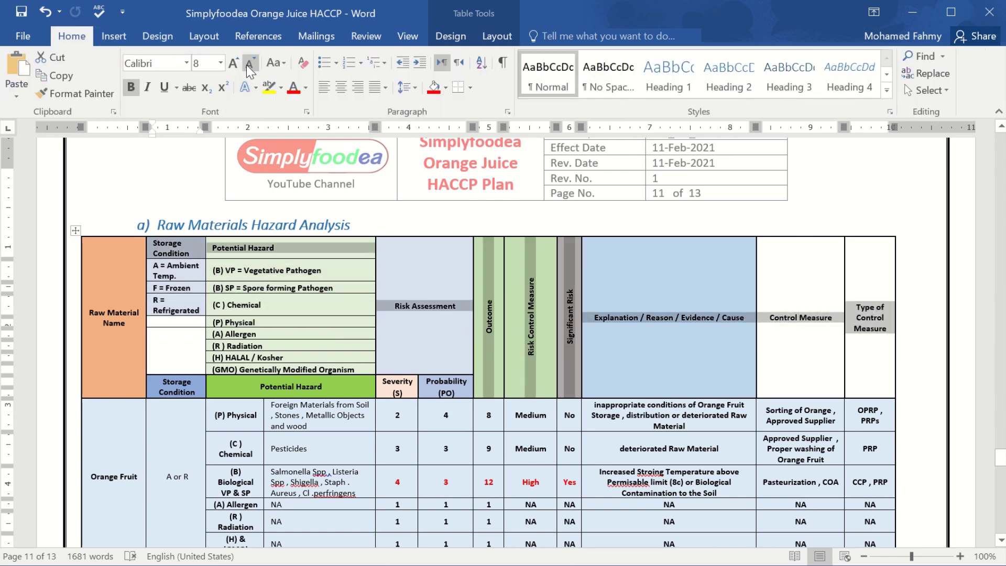
pyautogui.click(76, 230)
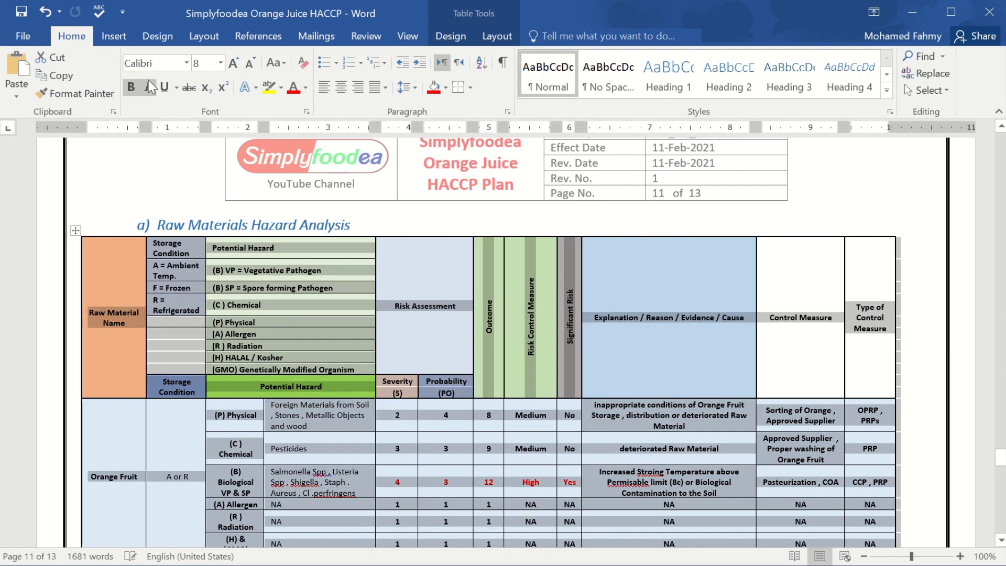
pyautogui.click(128, 88)
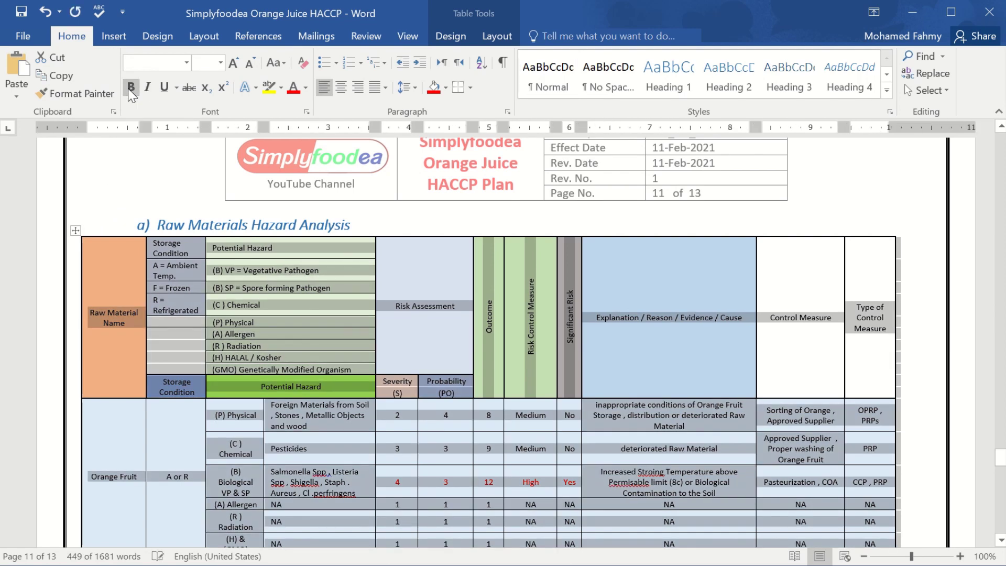
pyautogui.click(247, 64)
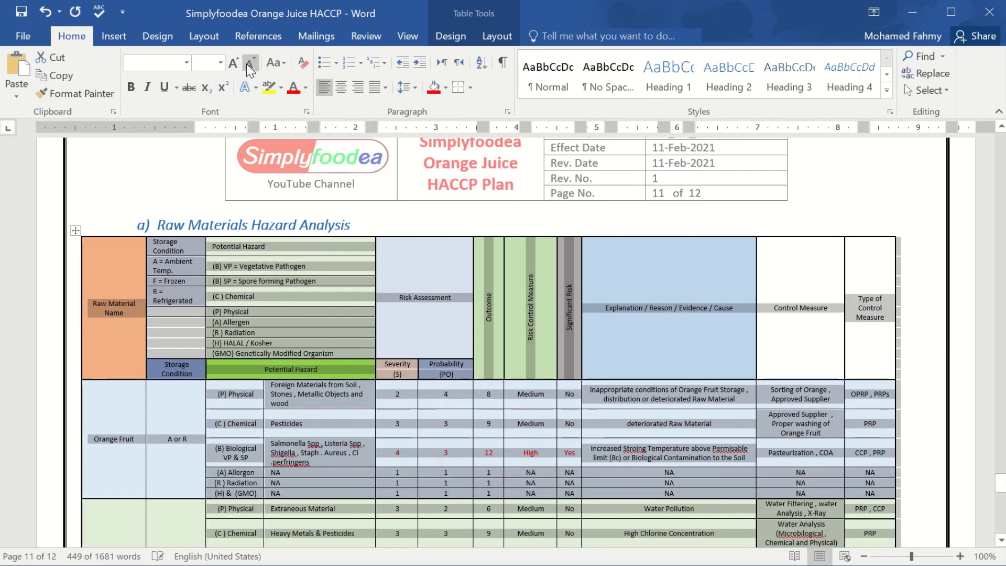
pyautogui.click(247, 64)
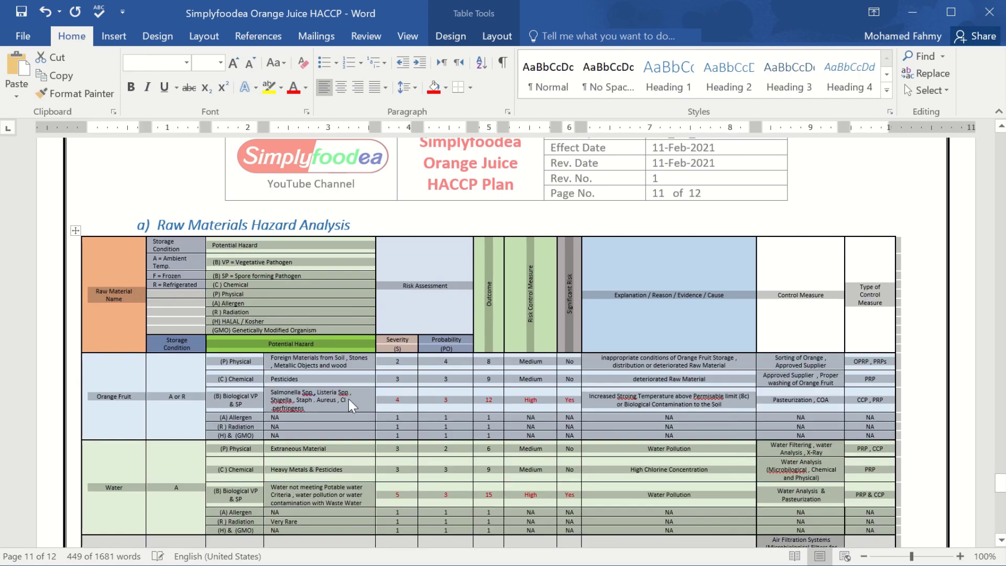
pyautogui.click(315, 410)
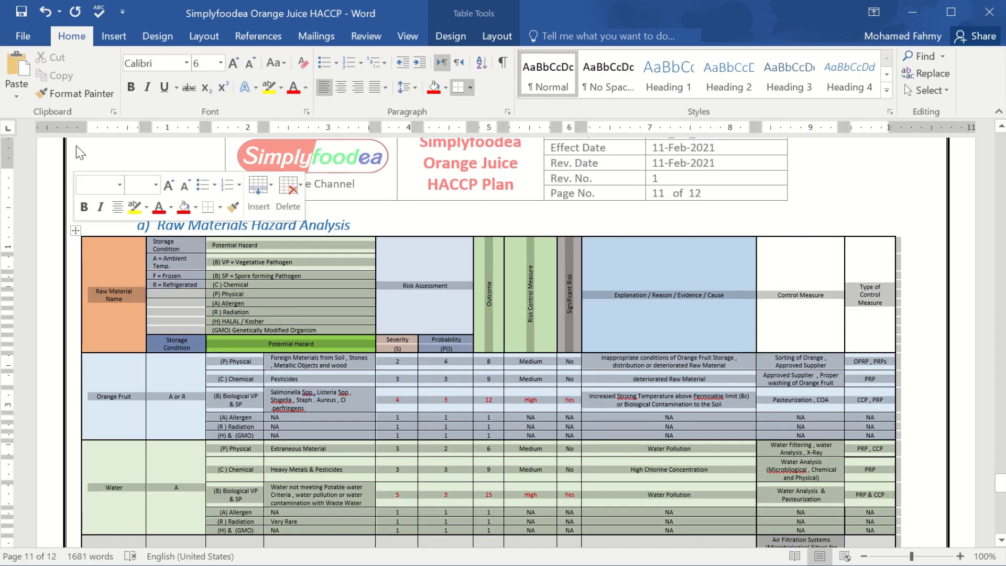
# Run the spell check, ignoring Spp, Shigella, perfringens, Stroing, Permisable and punctuation warnings.
pyautogui.click(99, 10)
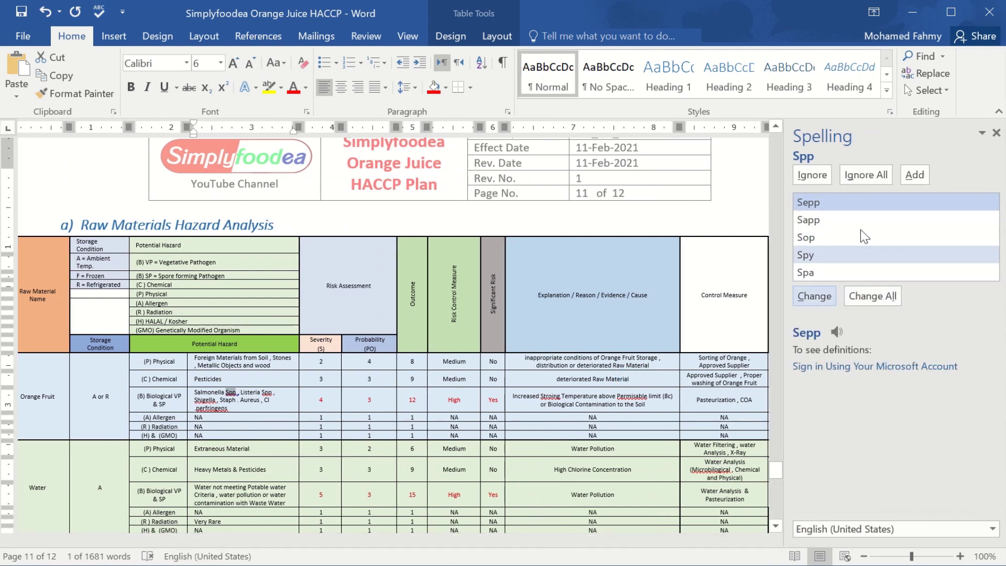
pyautogui.click(867, 173)
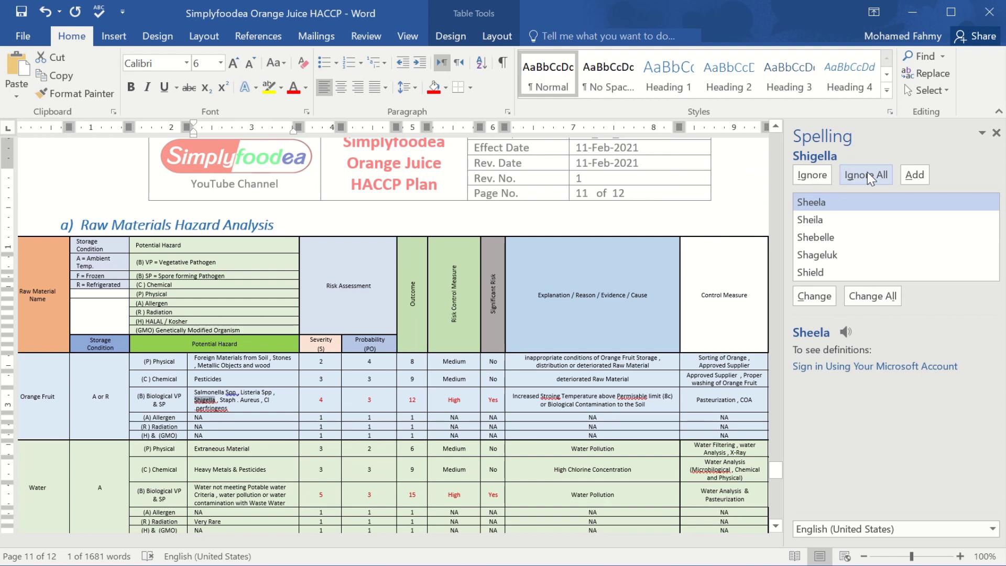
pyautogui.click(867, 173)
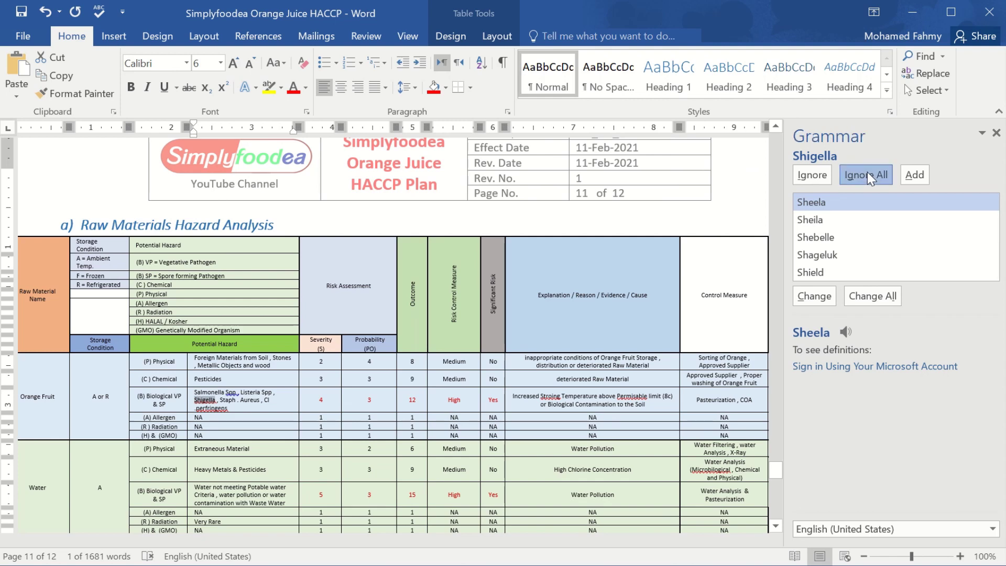
pyautogui.click(820, 178)
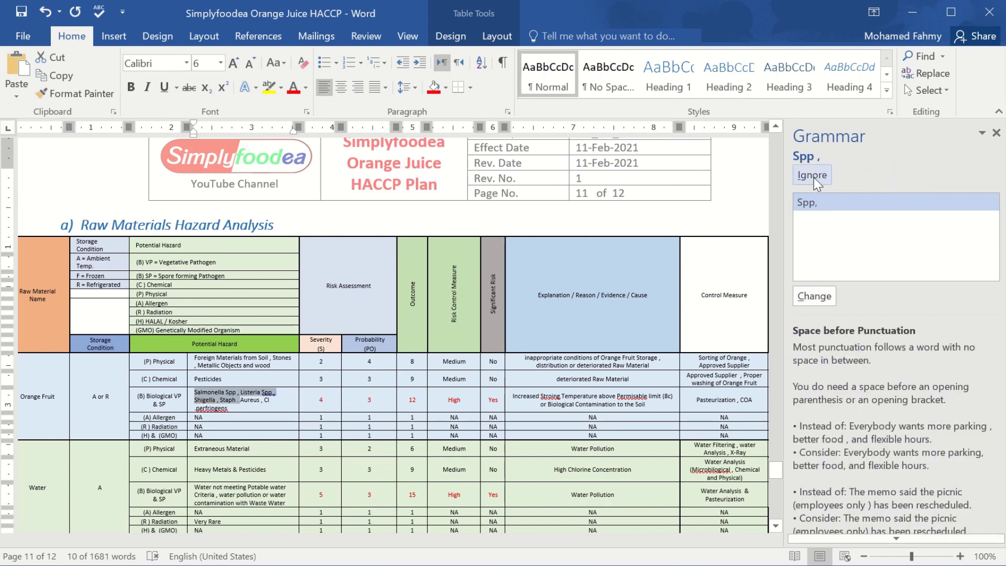
pyautogui.click(815, 179)
pyautogui.click(815, 180)
pyautogui.click(815, 179)
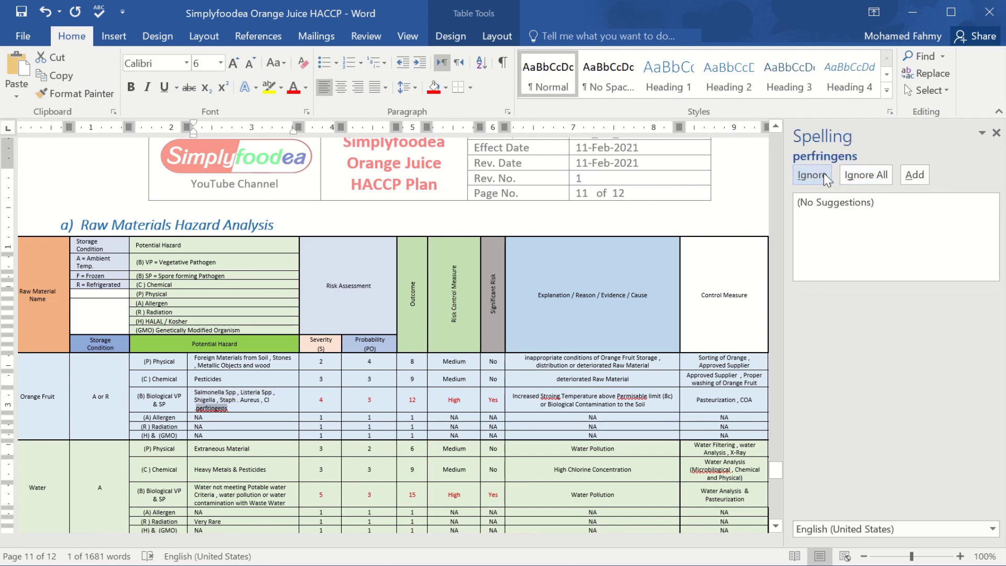
pyautogui.click(850, 173)
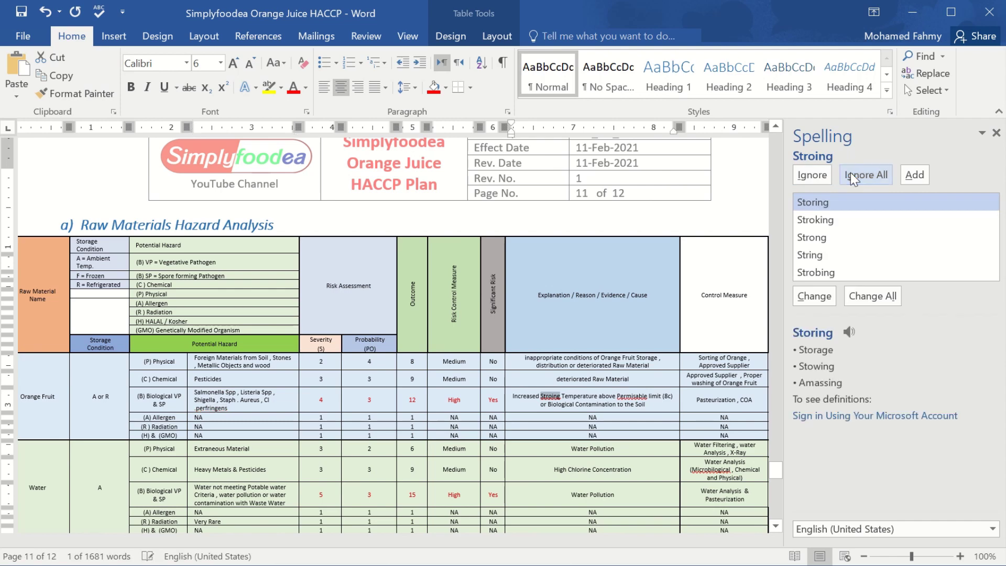
pyautogui.click(851, 179)
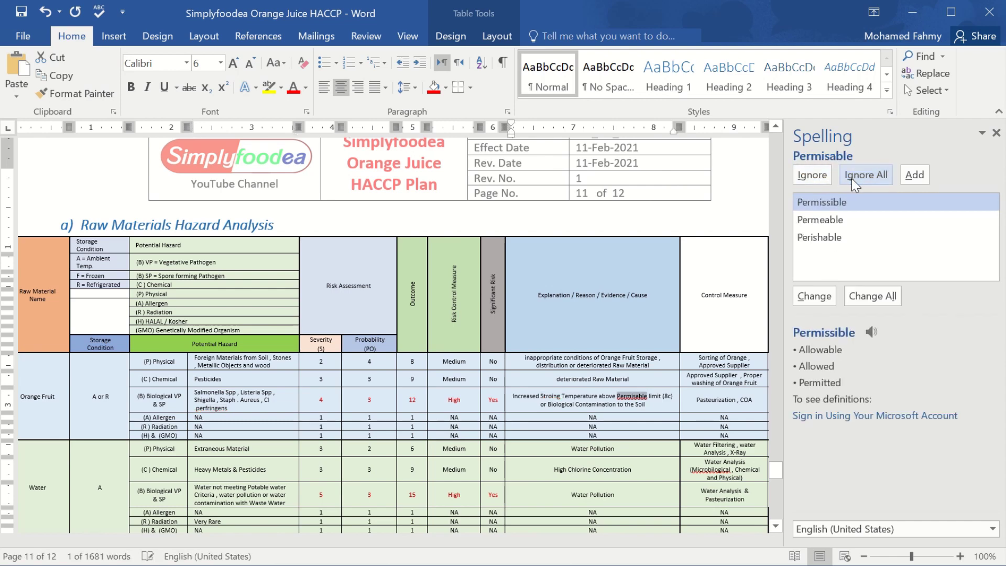
pyautogui.click(852, 178)
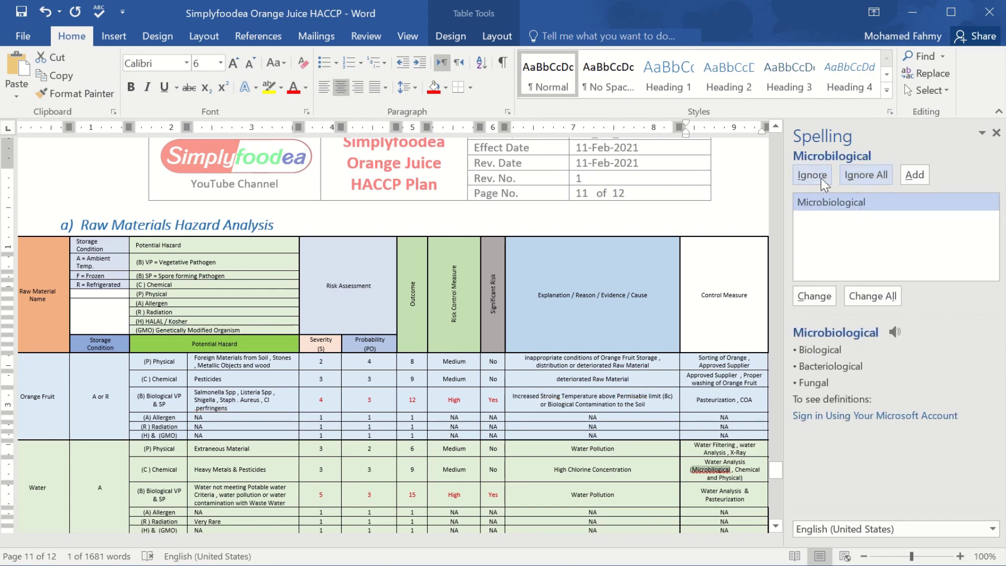
# Correct the misspelled Microbiological entries and Chemcials to Chemicals, then finish the check.
pyautogui.click(814, 296)
pyautogui.click(814, 296)
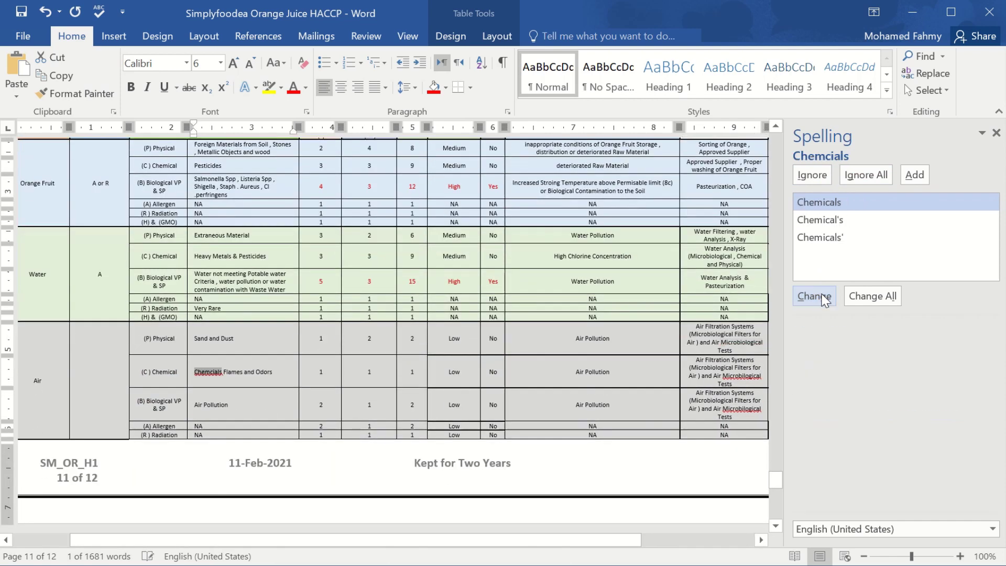
pyautogui.click(814, 296)
pyautogui.click(814, 296)
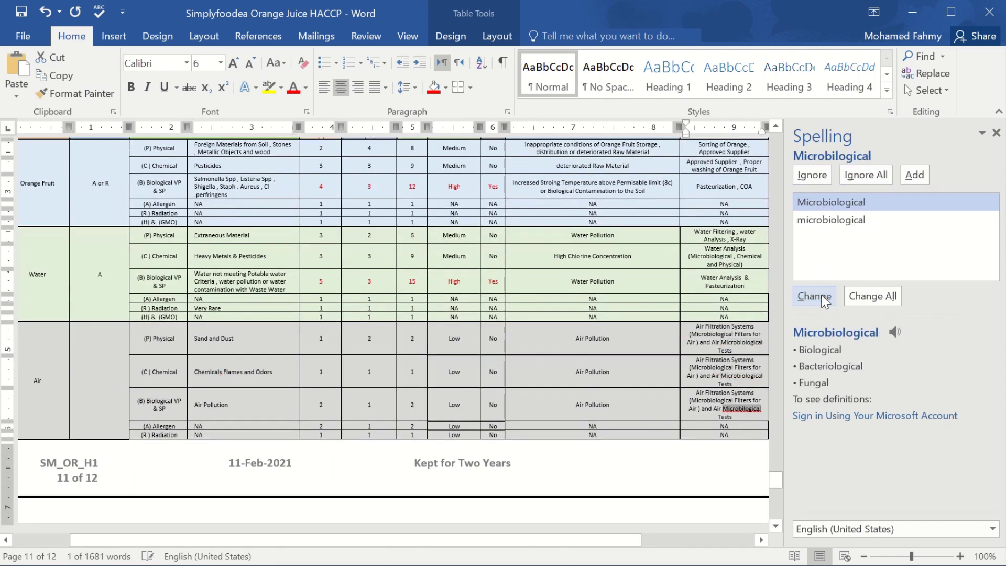
pyautogui.click(822, 298)
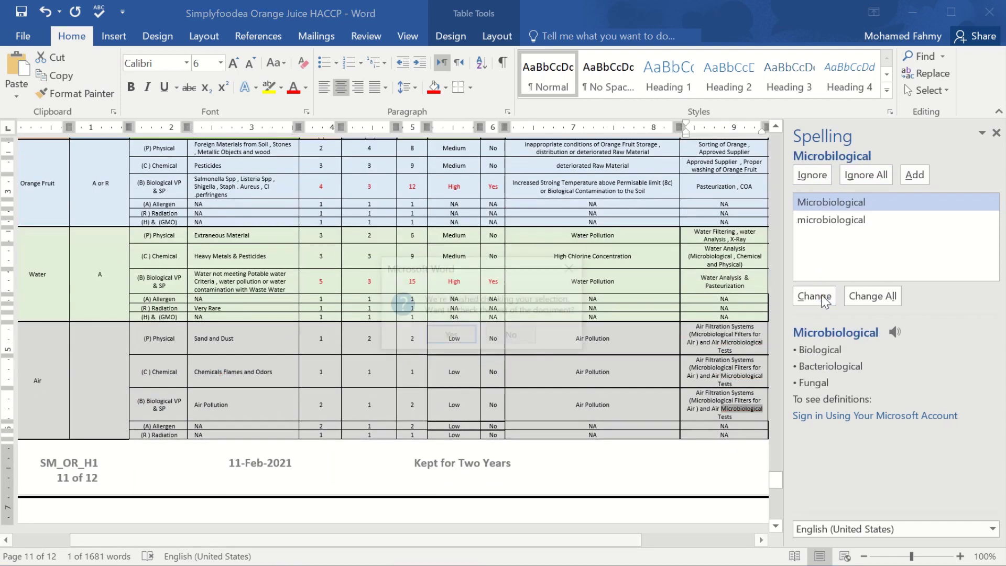
pyautogui.click(457, 342)
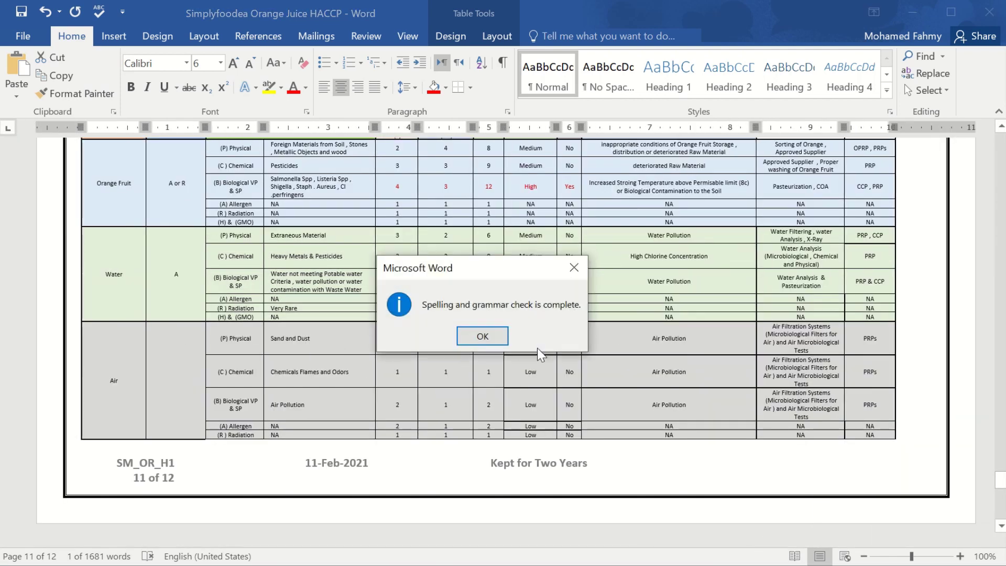
pyautogui.click(501, 333)
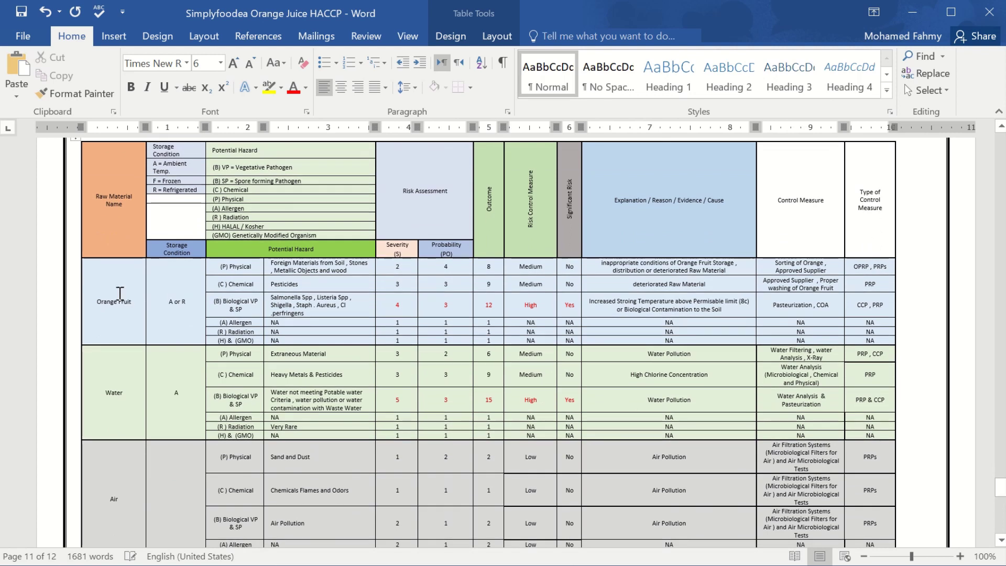
# Enlarge the Orange Fruit, Water and Air labels to 11 pt and make them bold.
pyautogui.click(238, 67)
pyautogui.click(238, 68)
pyautogui.click(238, 67)
pyautogui.click(238, 67)
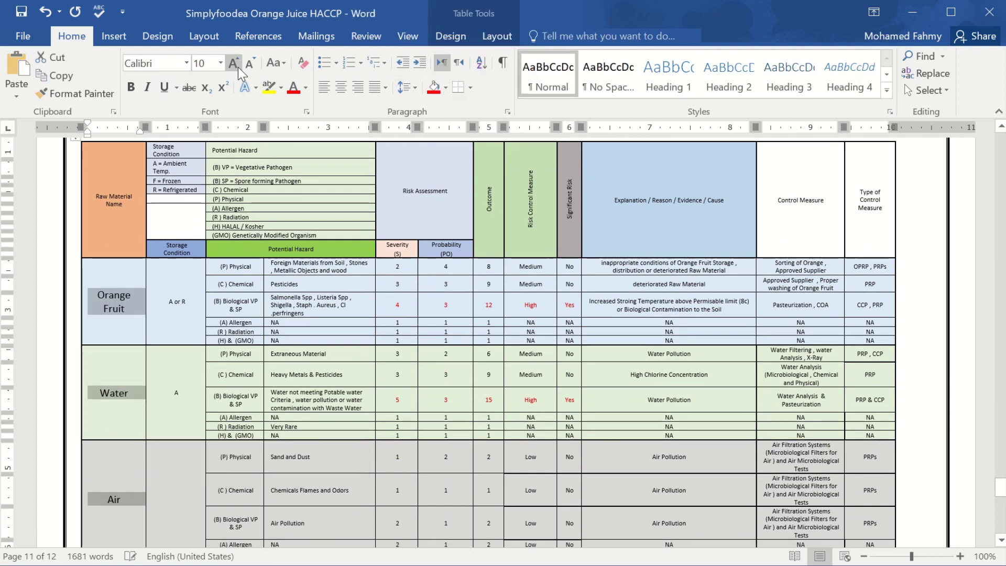
pyautogui.click(238, 67)
pyautogui.click(131, 88)
pyautogui.click(628, 396)
# Widen the Type of Control Measure column of the hazard table.
pyautogui.scroll(-4, 627, 396)
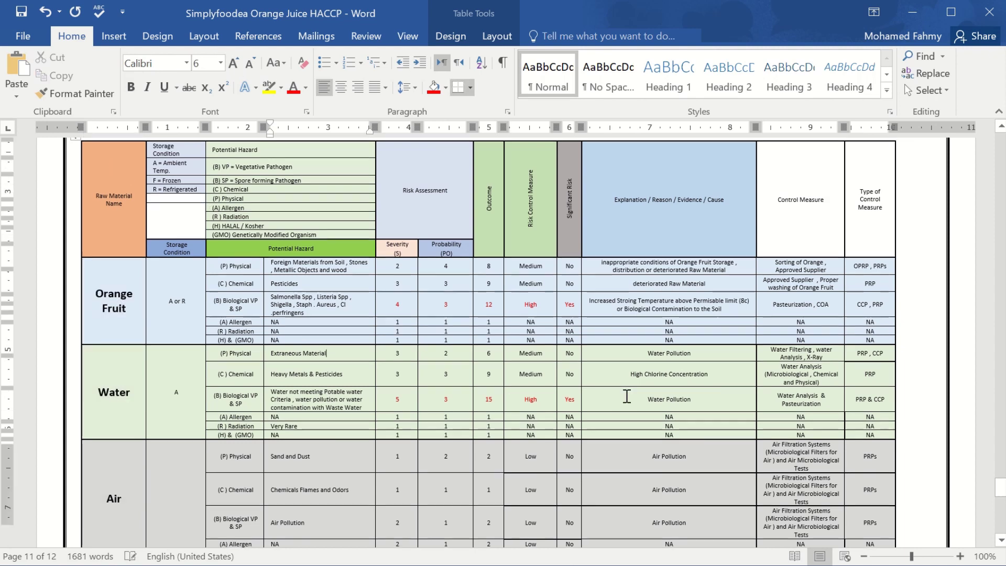
pyautogui.scroll(4, 627, 396)
pyautogui.scroll(-9, 628, 395)
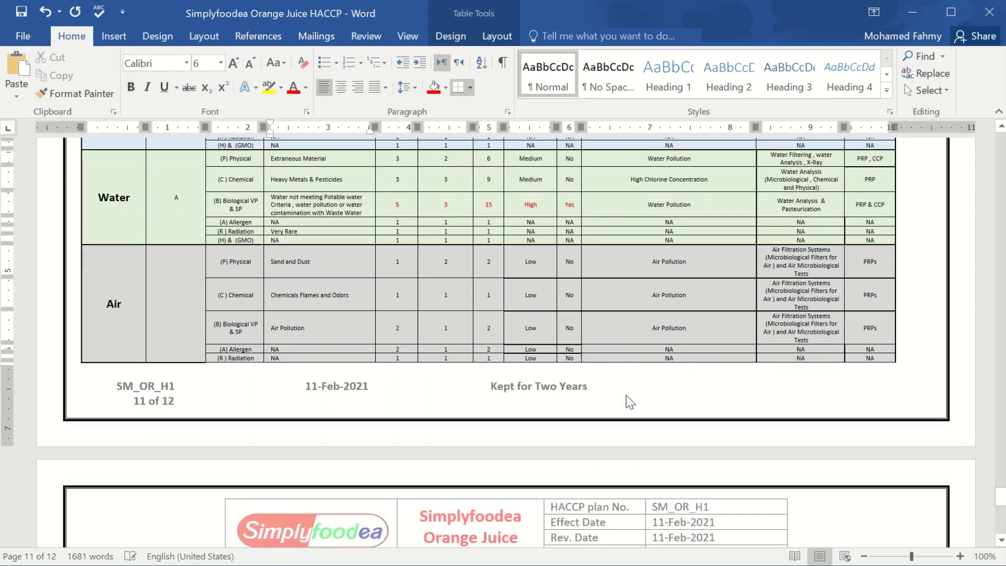
pyautogui.scroll(10, 627, 395)
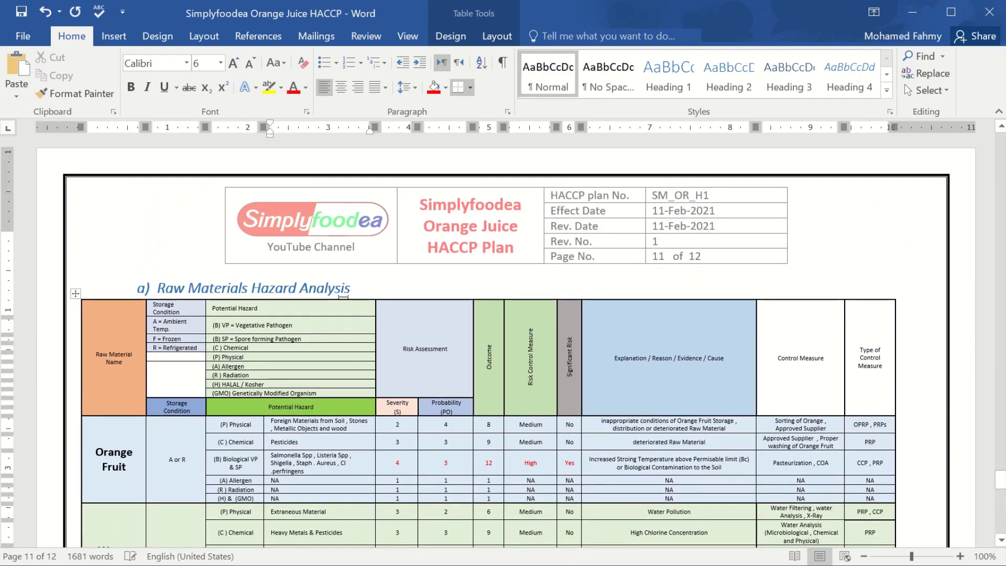
pyautogui.click(231, 288)
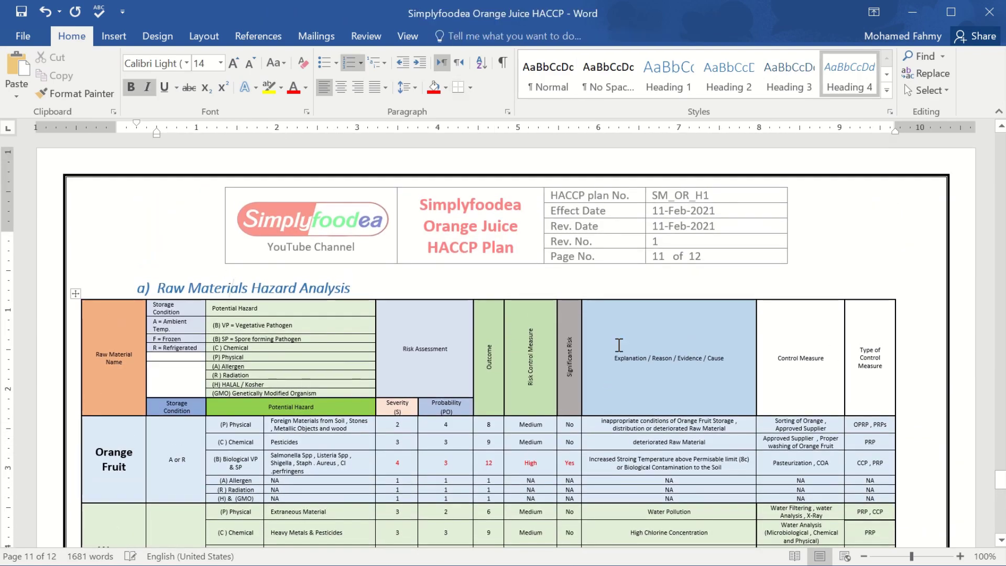
pyautogui.moveTo(896, 321); pyautogui.dragTo(936, 321)
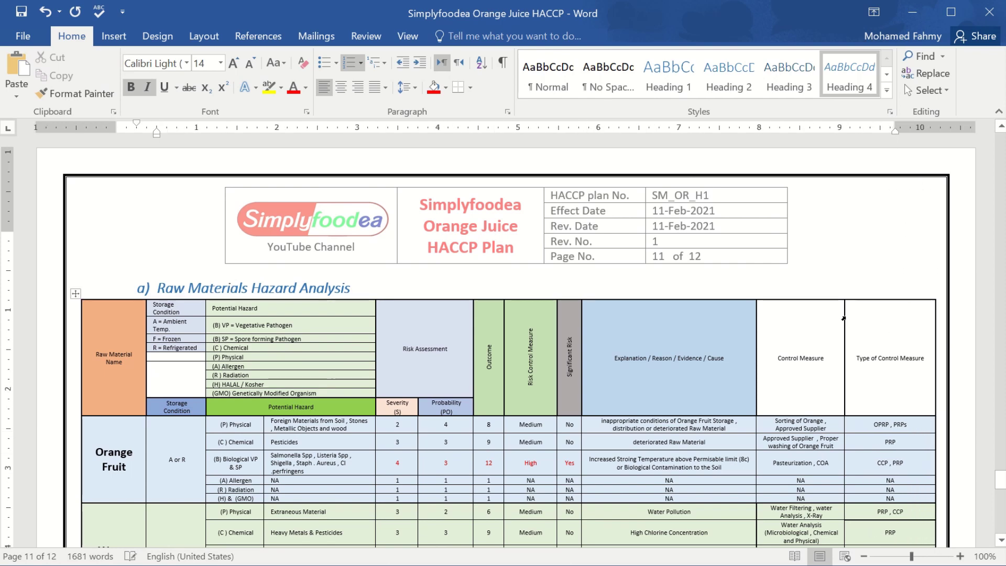
pyautogui.click(844, 319)
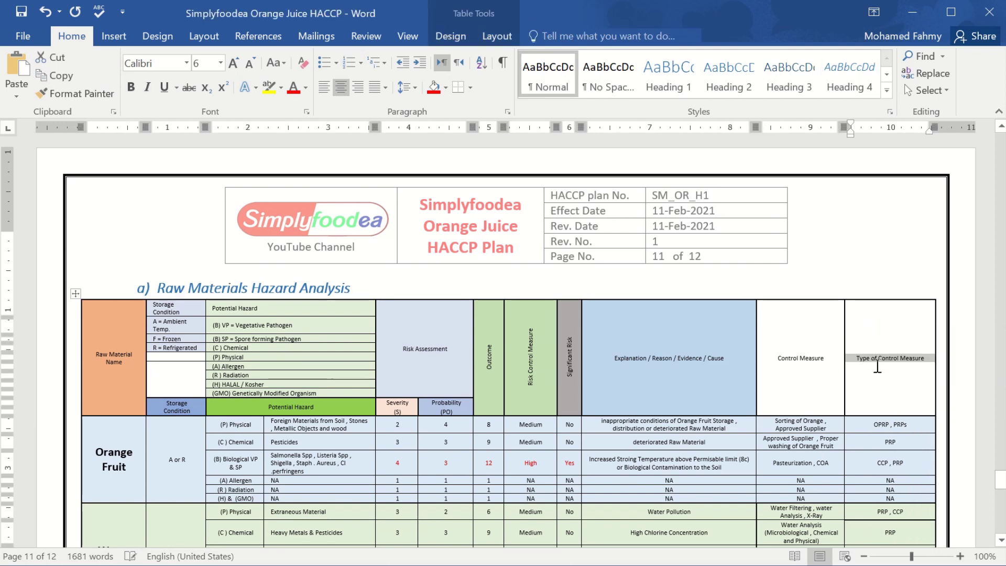
# Adjust the Control Measure, Explanation and Significant Risk column borders to rebalance their widths.
pyautogui.scroll(3, 878, 367)
pyautogui.scroll(2, 824, 331)
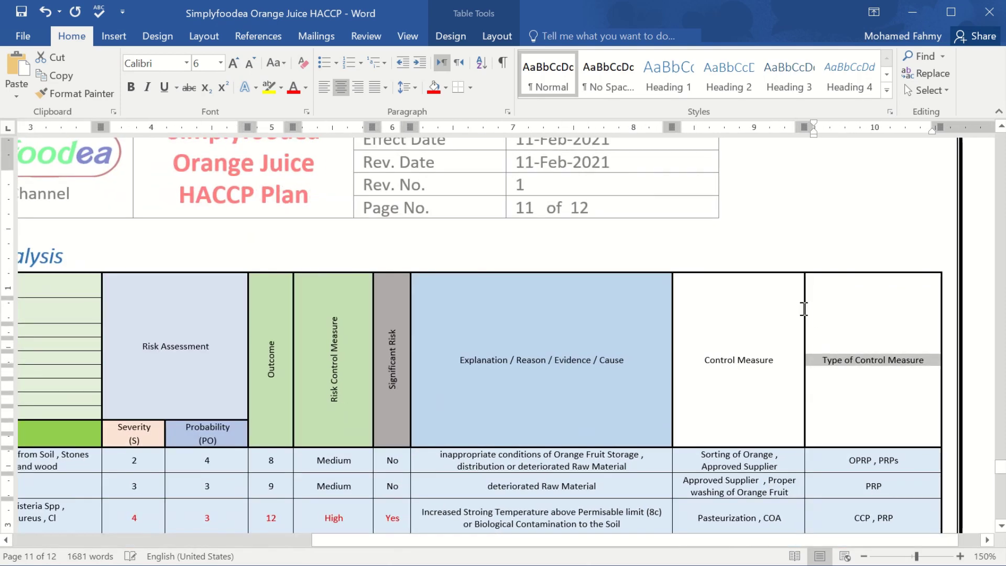
pyautogui.moveTo(804, 307); pyautogui.dragTo(881, 307)
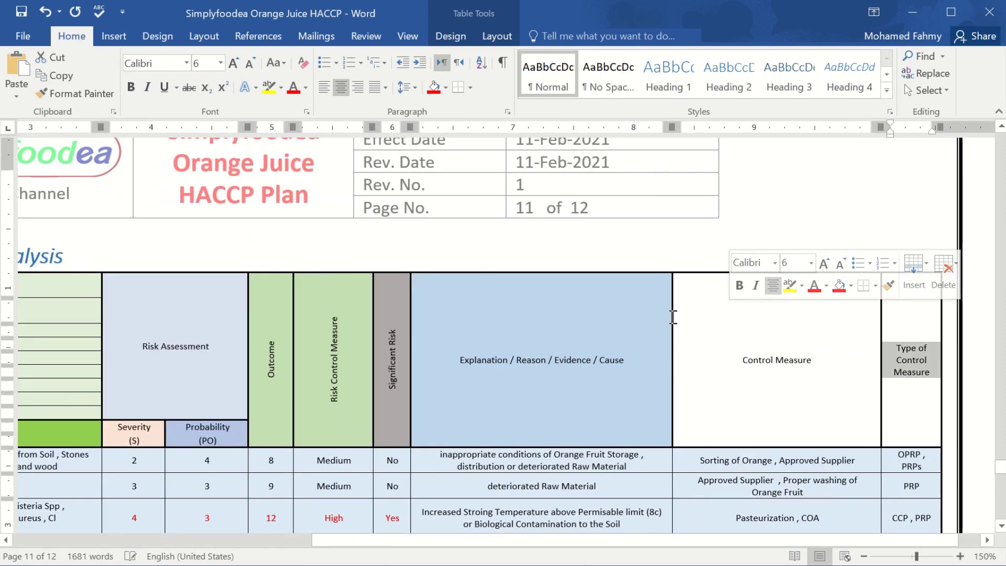
pyautogui.moveTo(672, 317); pyautogui.dragTo(753, 318)
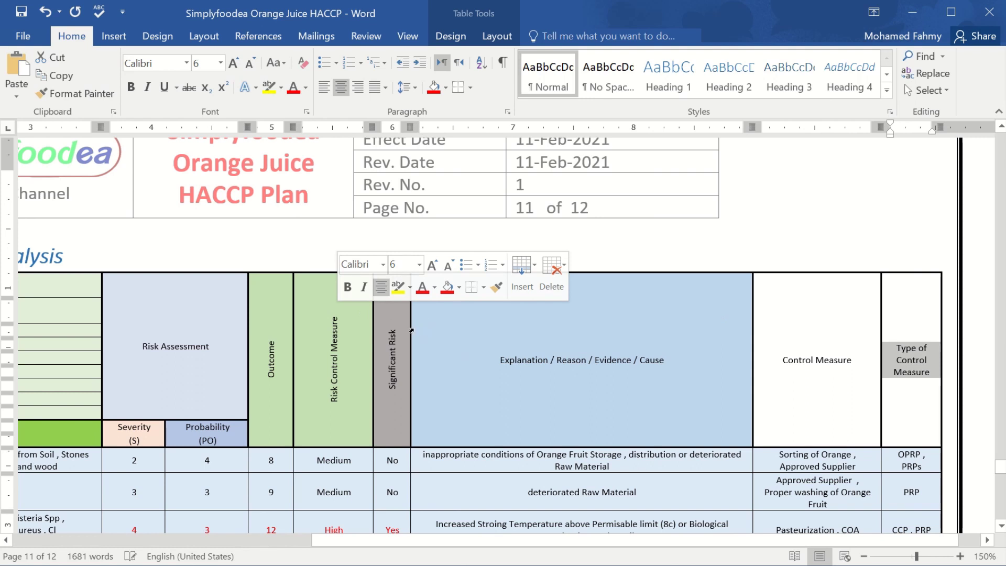
pyautogui.moveTo(411, 330); pyautogui.dragTo(366, 328)
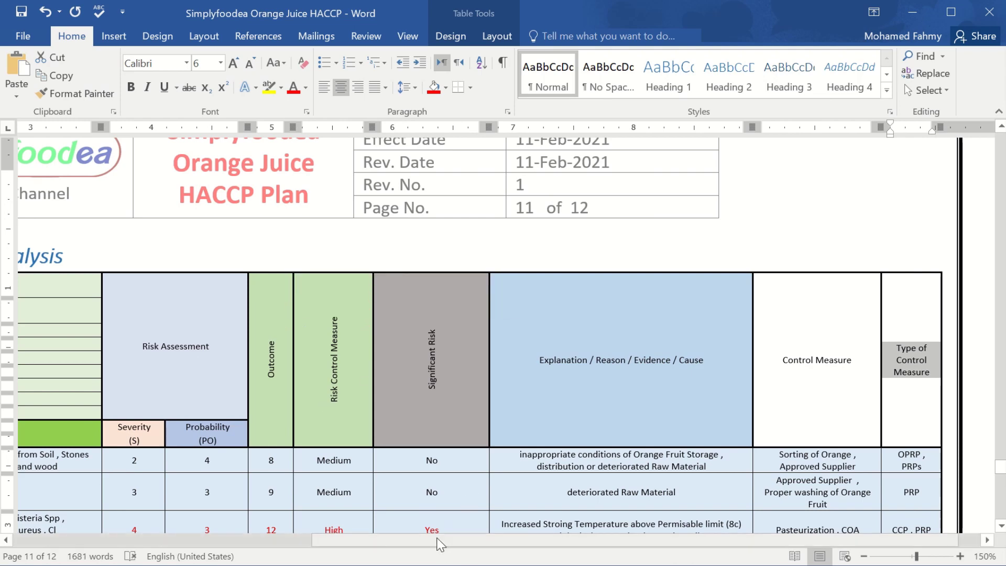
pyautogui.moveTo(441, 540); pyautogui.dragTo(262, 538)
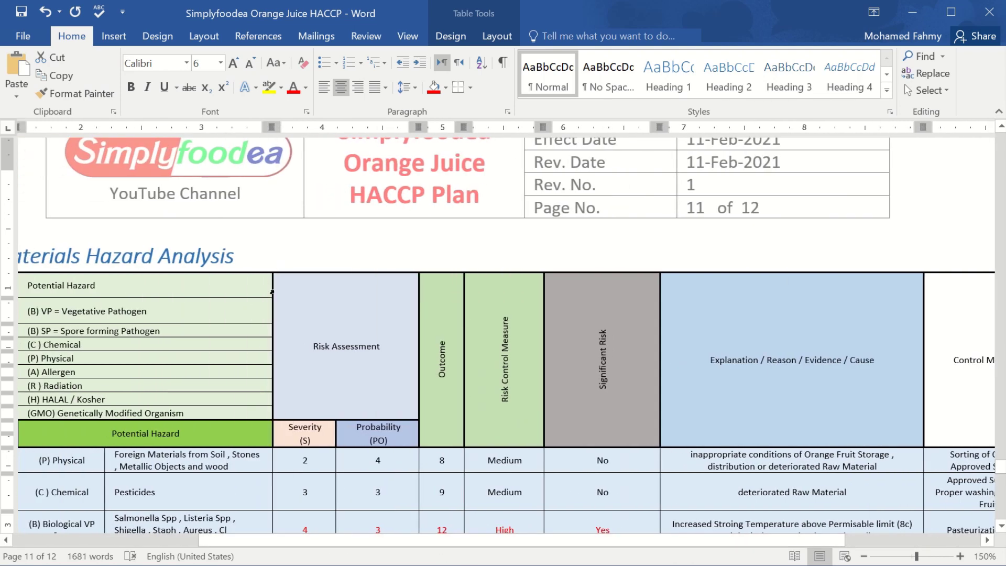
# Resize the Potential Hazard, Severity, Risk Assessment, Outcome and Risk Control Measure columns, undoing one change.
pyautogui.moveTo(272, 290); pyautogui.dragTo(305, 290)
pyautogui.click(415, 318)
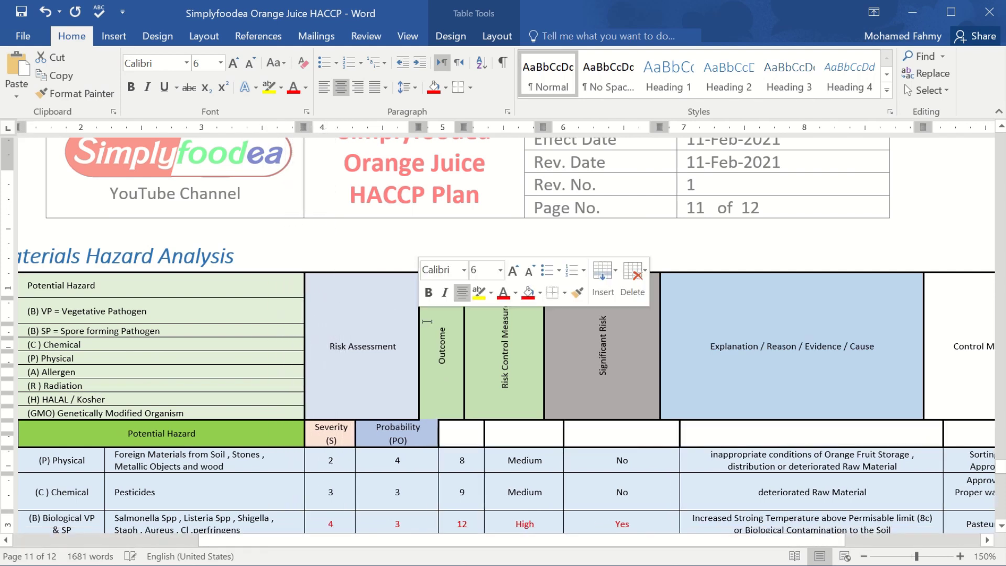
pyautogui.click(443, 355)
pyautogui.hotkey('ctrl', 'z')
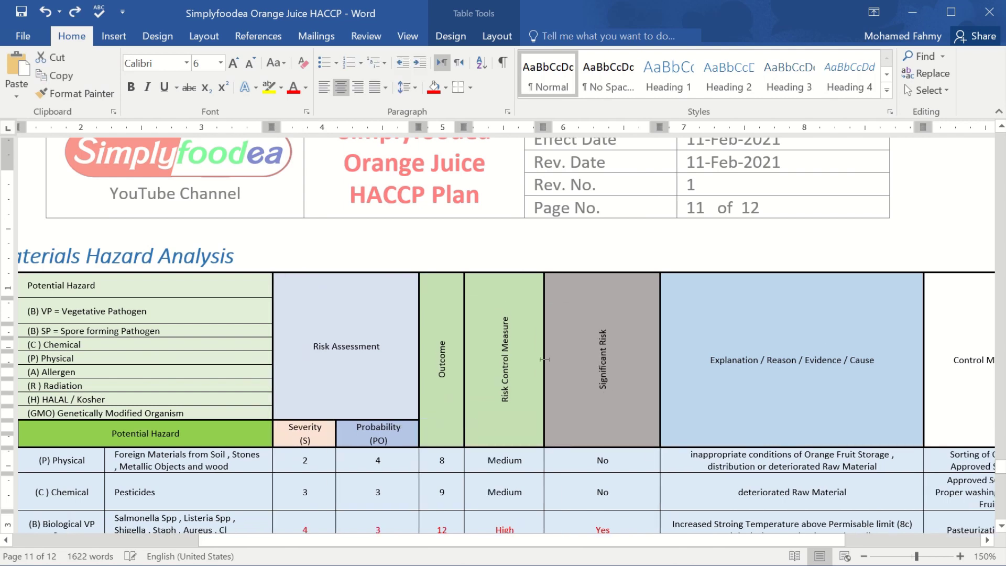
pyautogui.moveTo(543, 359); pyautogui.dragTo(592, 359)
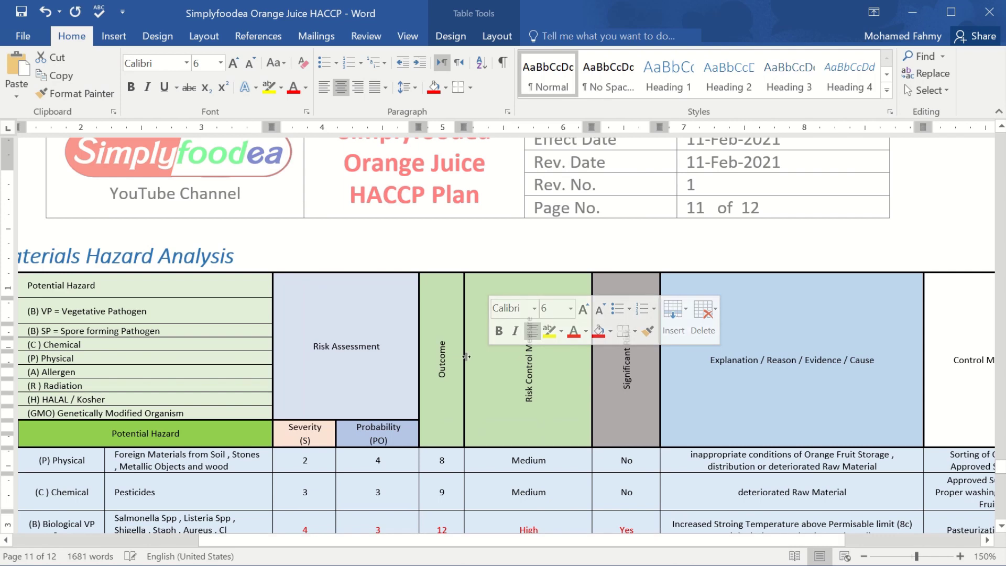
pyautogui.moveTo(466, 357); pyautogui.dragTo(524, 357)
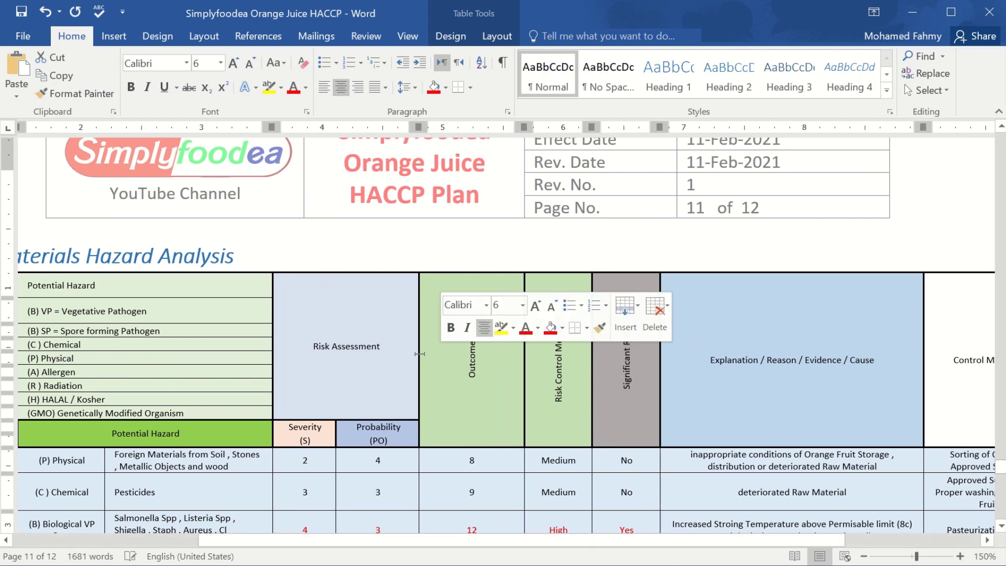
pyautogui.moveTo(418, 354); pyautogui.dragTo(479, 357)
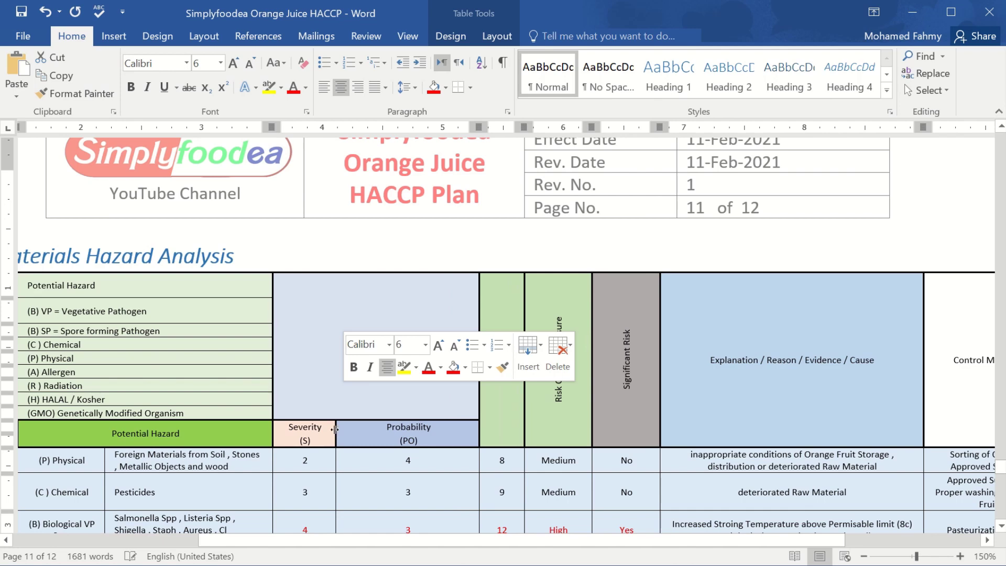
pyautogui.moveTo(334, 430); pyautogui.dragTo(418, 428)
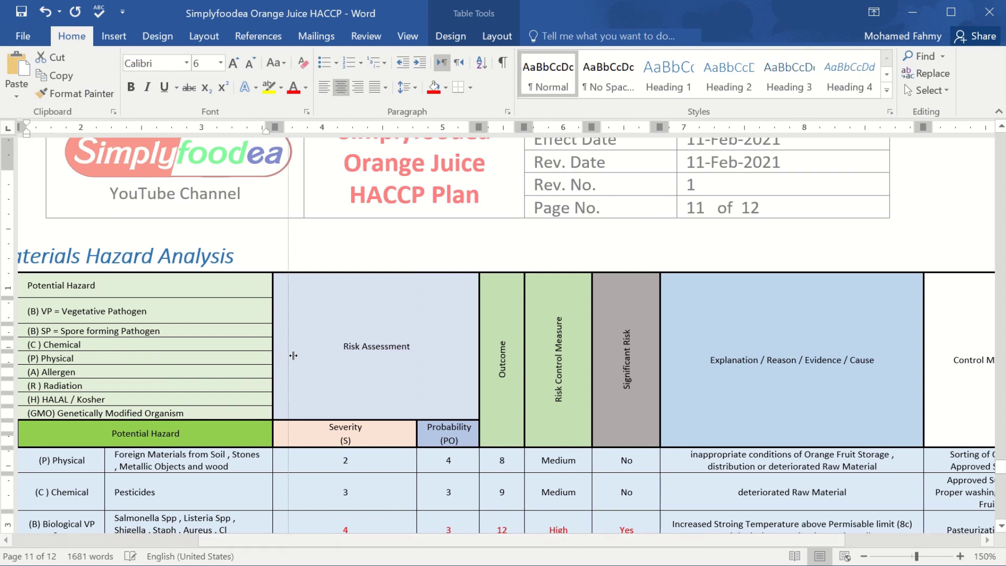
pyautogui.moveTo(272, 356); pyautogui.dragTo(358, 356)
# Select the whole hazard-analysis table and apply a 0.01" row height to all rows.
pyautogui.scroll(-2, 403, 476)
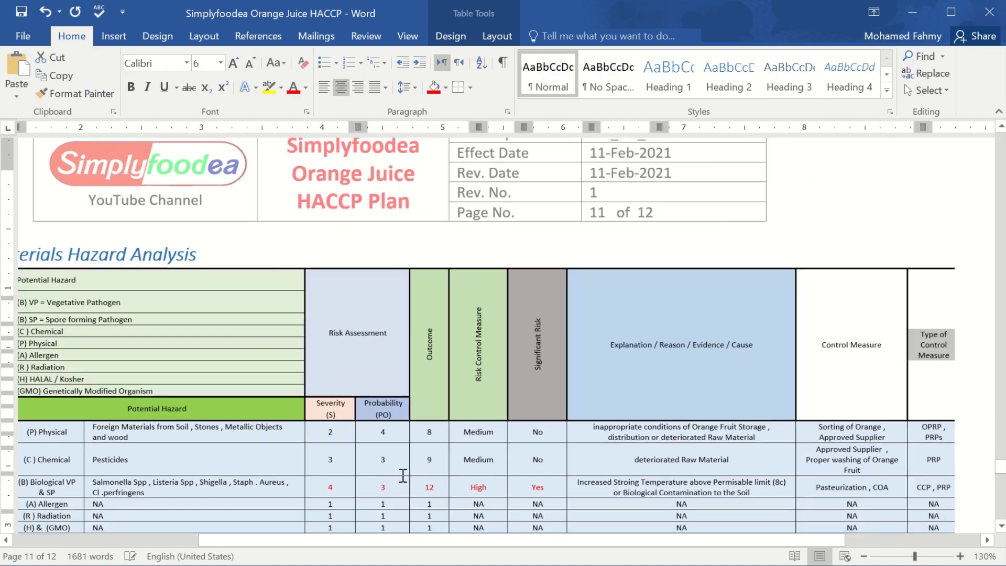
pyautogui.scroll(-2, 403, 476)
pyautogui.click(345, 441)
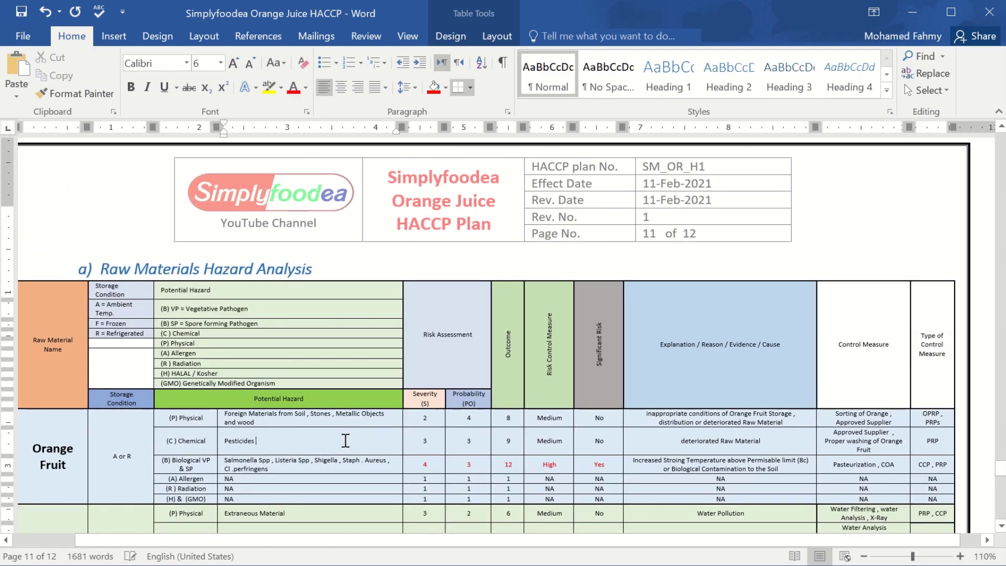
pyautogui.scroll(-1, 140, 298)
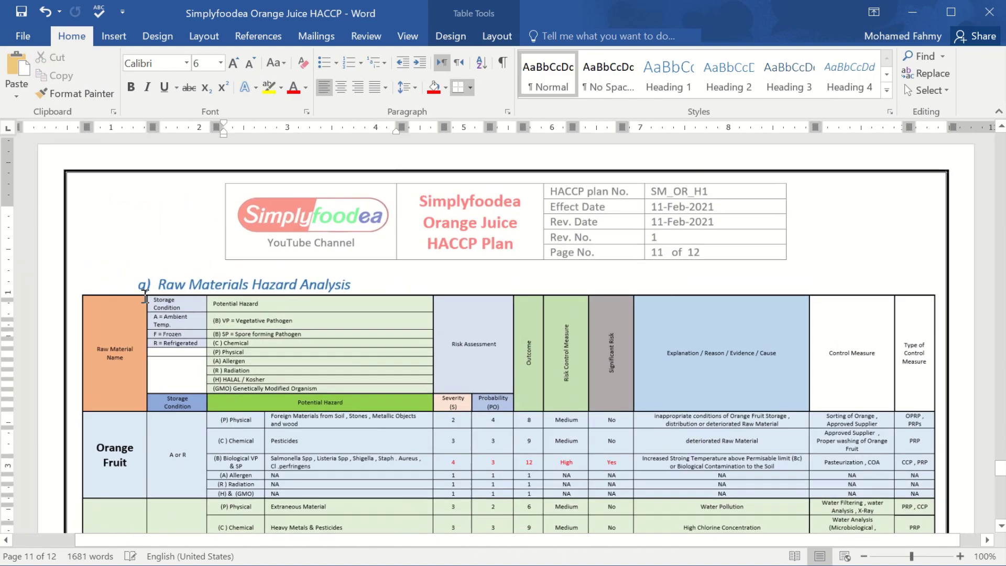
pyautogui.click(76, 288)
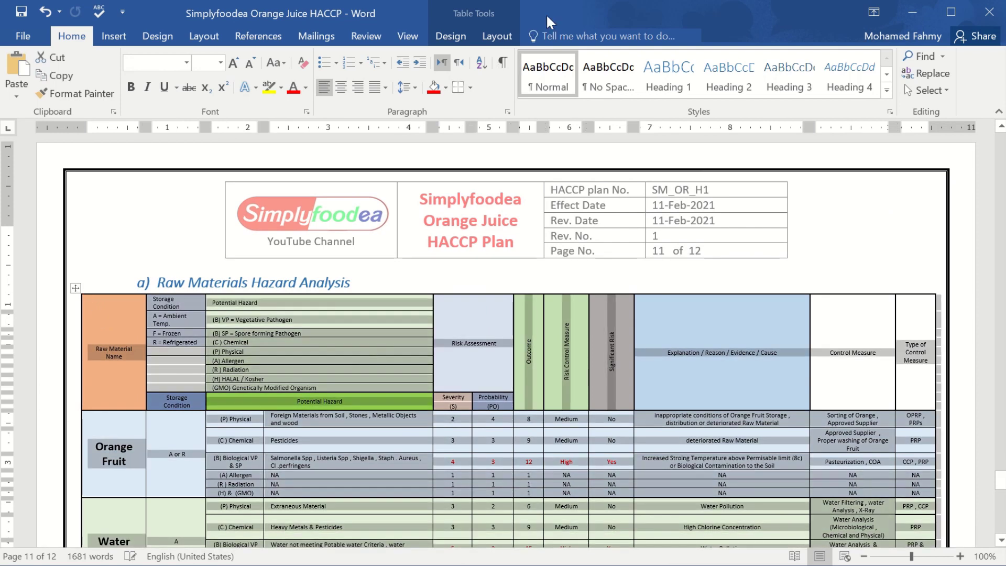
pyautogui.click(497, 36)
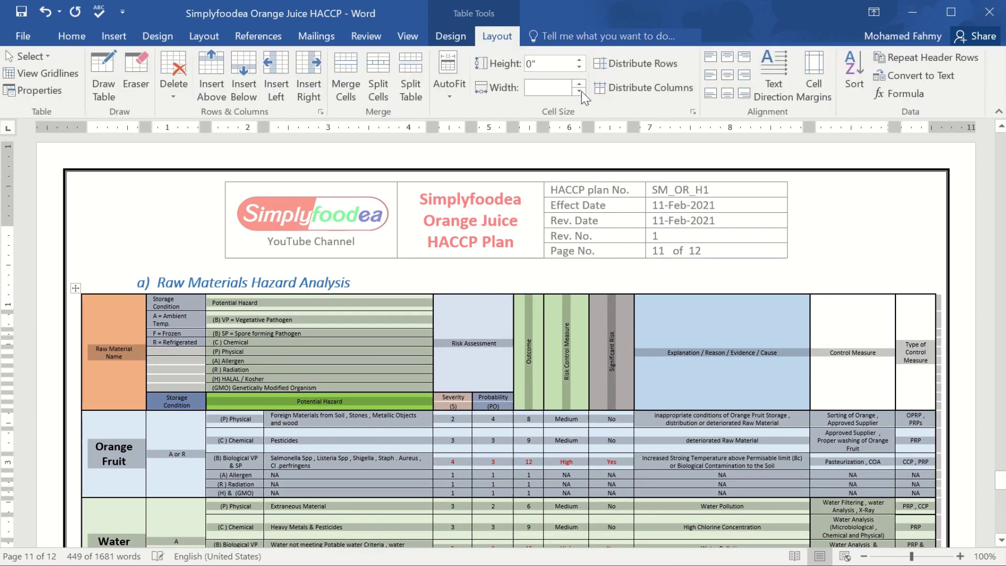
pyautogui.hotkey('ctrl', 'z')
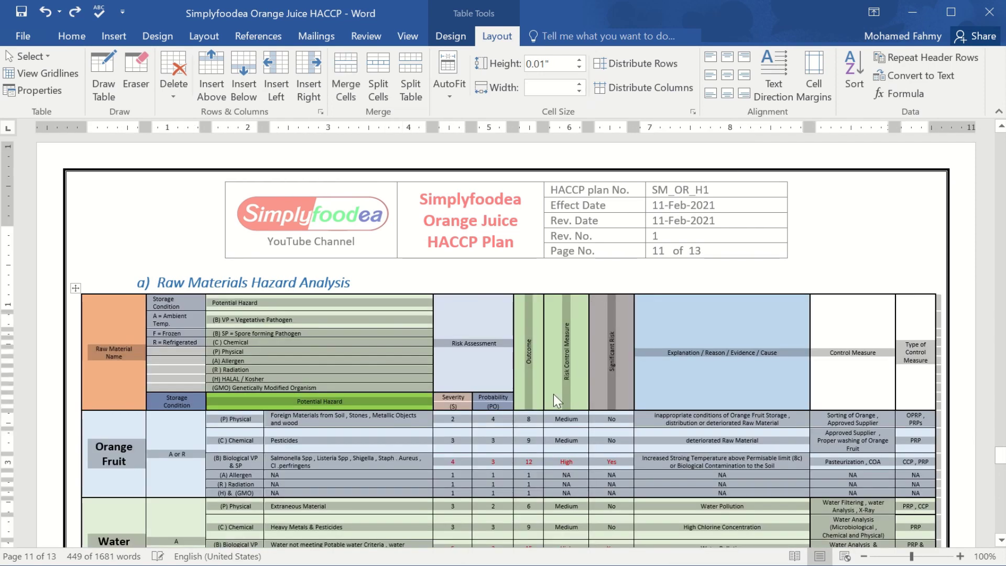
pyautogui.click(540, 389)
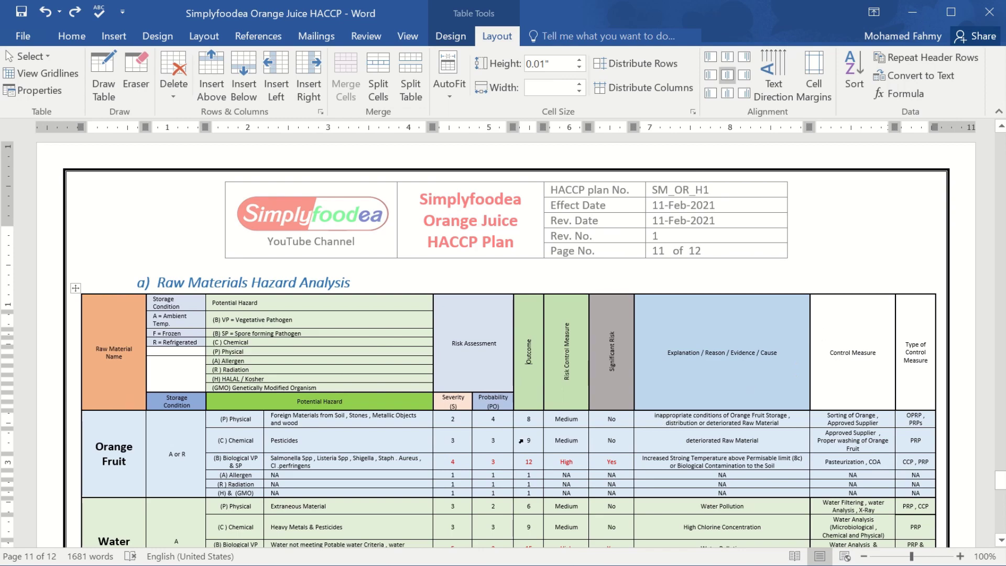
# Delete the blank line above the Packaging Material Hazard Analysis heading and save.
pyautogui.scroll(-12, 330, 464)
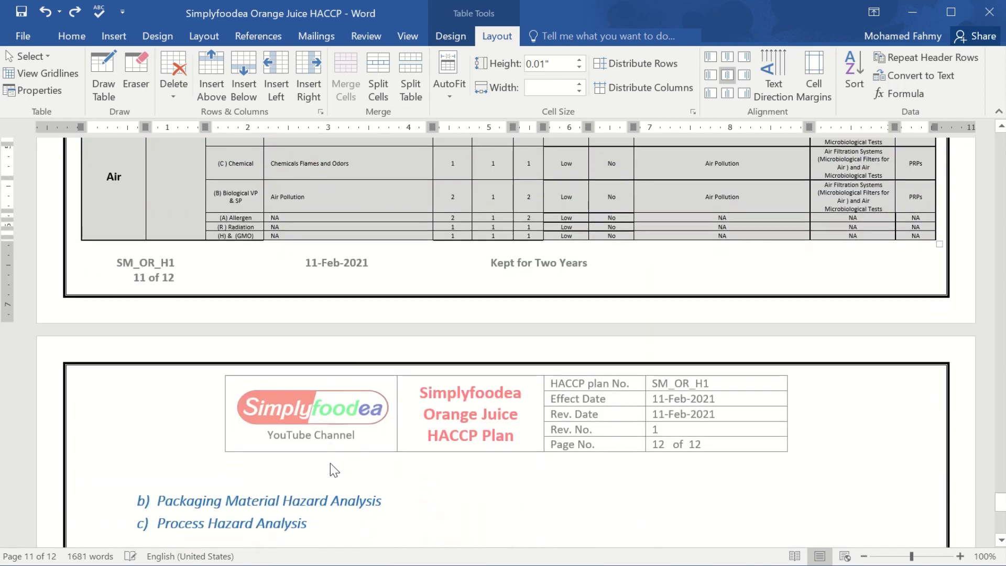
pyautogui.click(297, 478)
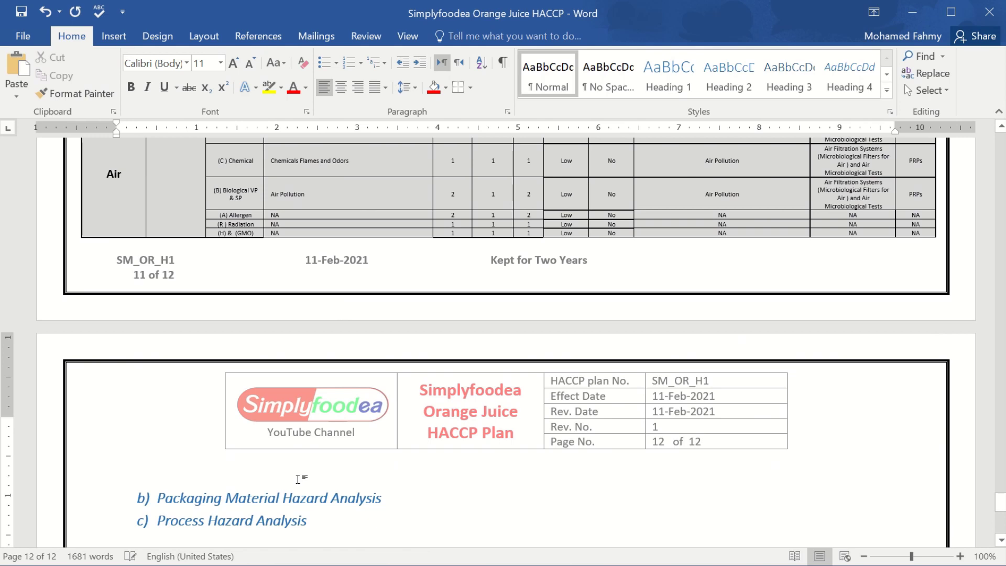
pyautogui.press('Delete')
pyautogui.hotkey('ctrl', 's')
# Make the table's header text bold and larger, undoing an accidental unbold.
pyautogui.scroll(7, 400, 475)
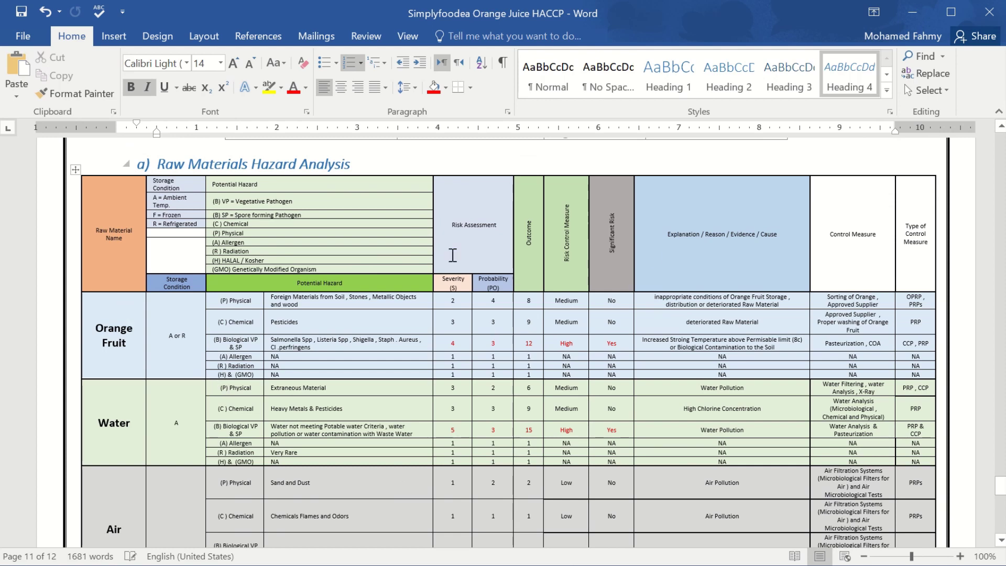
pyautogui.moveTo(131, 192); pyautogui.dragTo(916, 236)
pyautogui.click(131, 87)
pyautogui.click(231, 61)
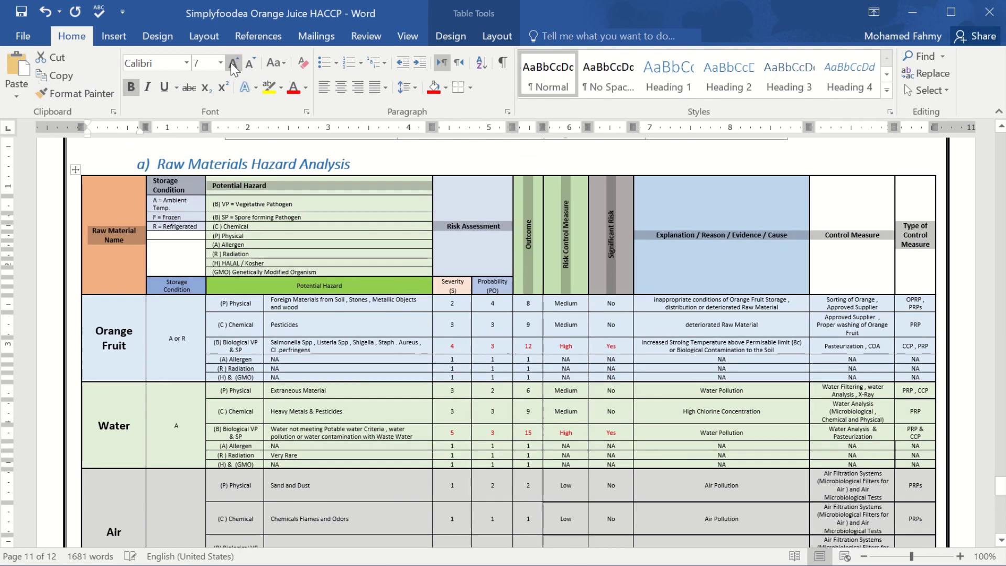
pyautogui.click(369, 315)
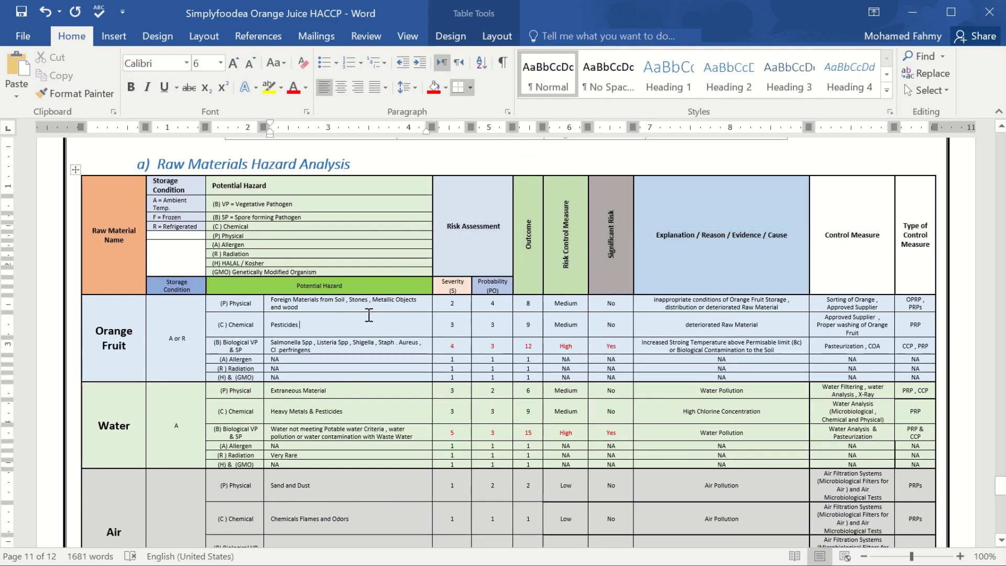
pyautogui.click(262, 291)
pyautogui.moveTo(164, 286); pyautogui.dragTo(574, 286)
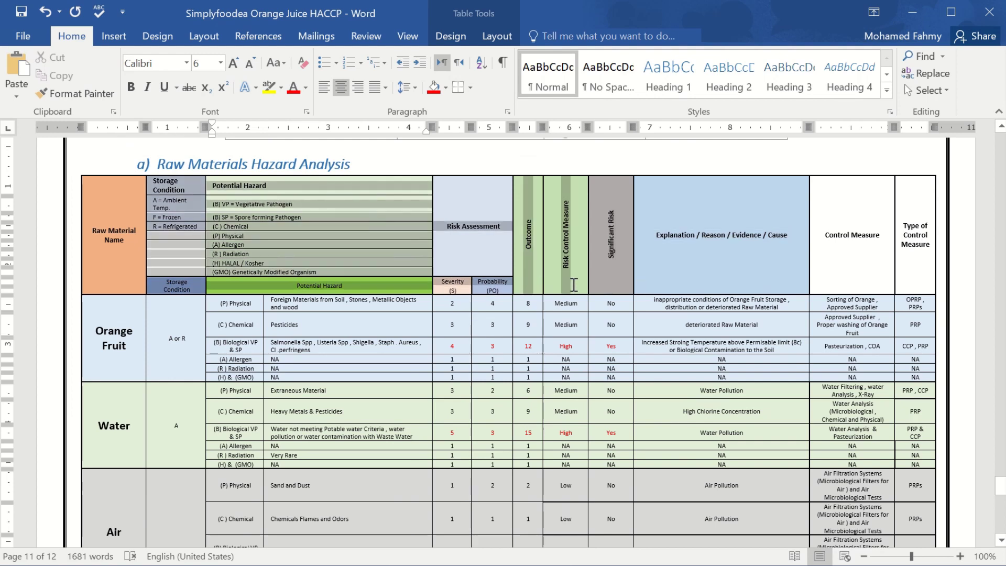
pyautogui.click(131, 87)
pyautogui.click(329, 322)
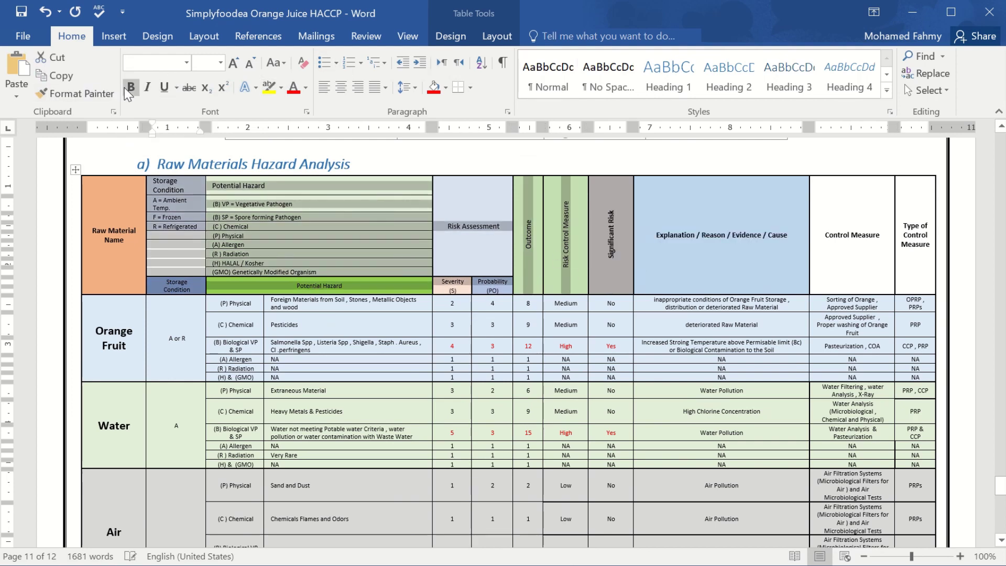
pyautogui.hotkey('ctrl', 'z')
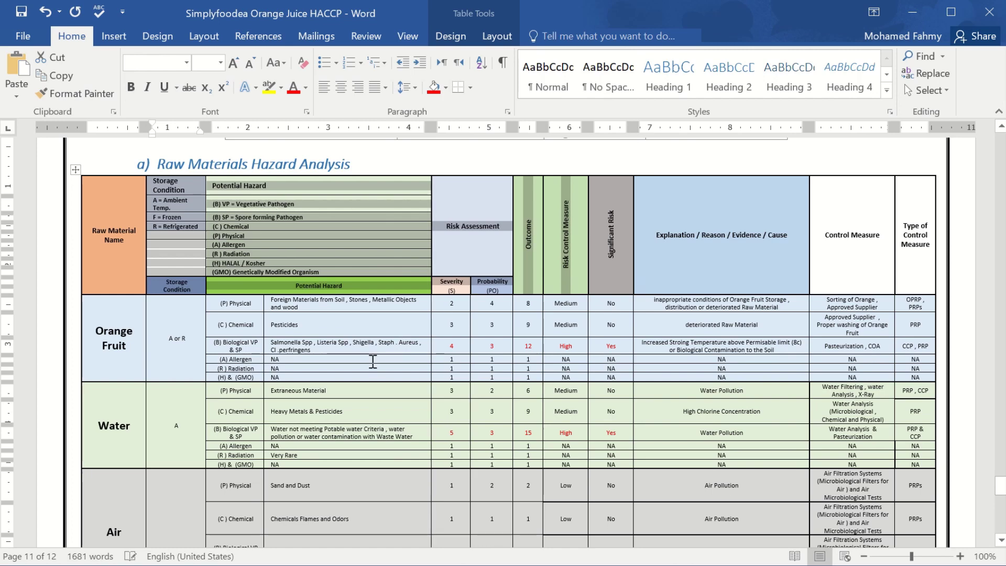
# Return to the Flow diagram workbook in Excel.
pyautogui.scroll(-8, 373, 362)
pyautogui.scroll(-1, 372, 362)
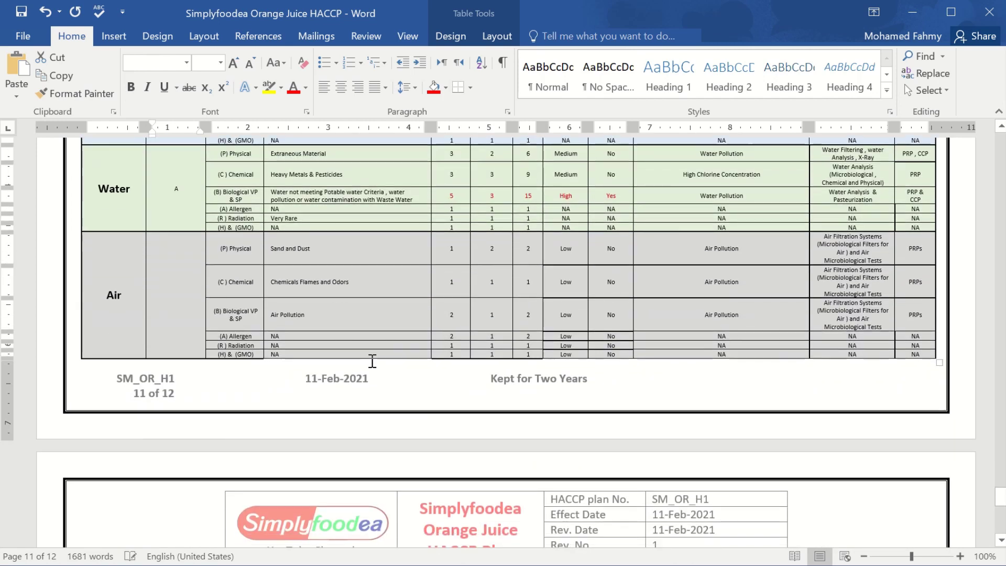
pyautogui.scroll(-5, 373, 362)
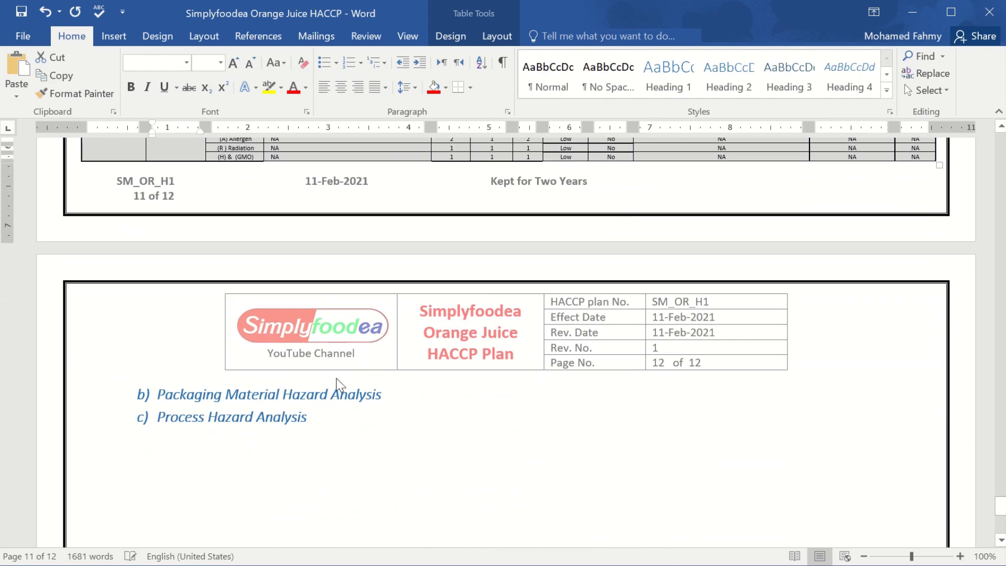
pyautogui.click(333, 393)
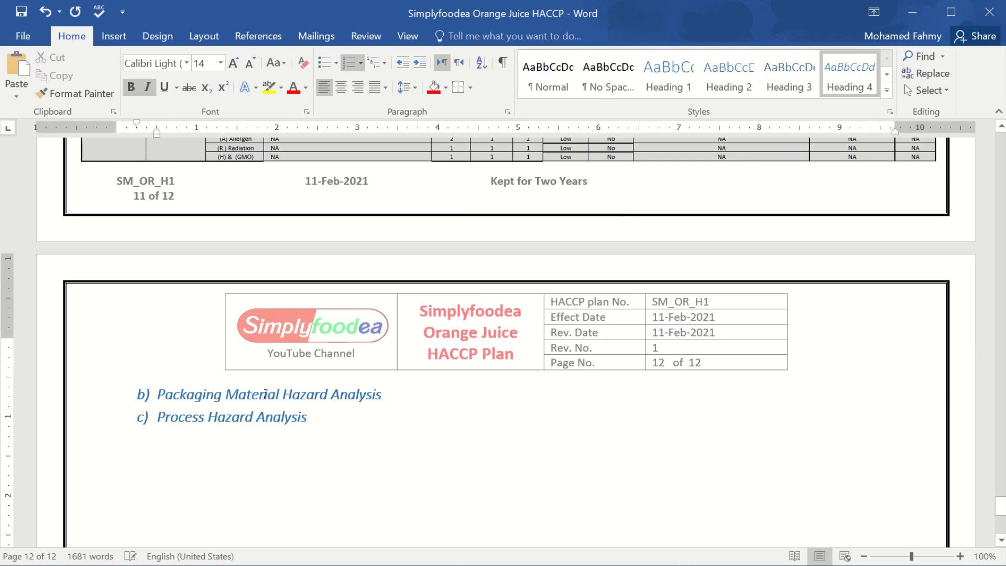
pyautogui.hotkey('alt', 'Tab')
# Clear the contents of the Water and Air rows in the Excel hazard table.
pyautogui.click(302, 392)
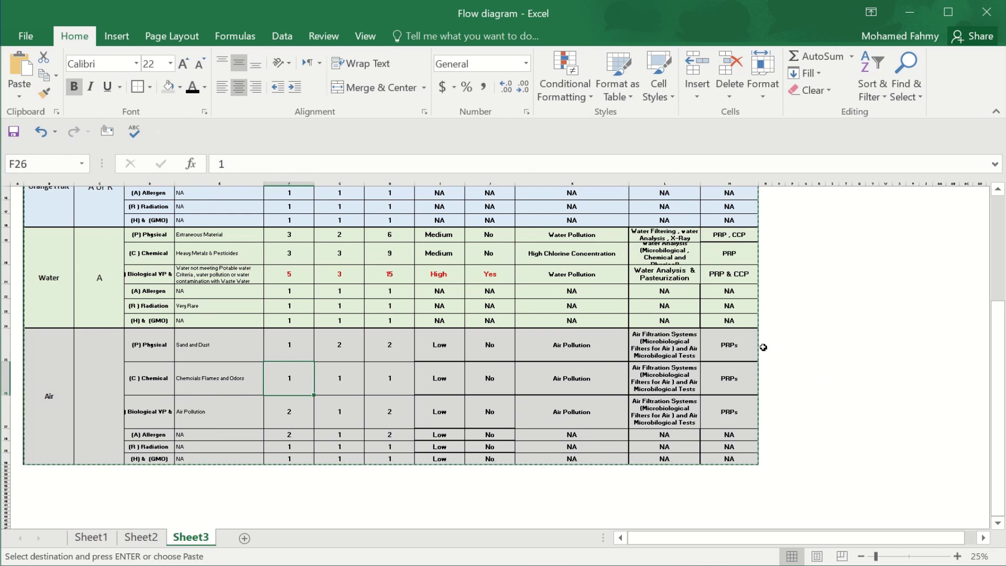
pyautogui.scroll(2, 367, 376)
pyautogui.moveTo(50, 314); pyautogui.dragTo(737, 509)
pyautogui.press('Delete')
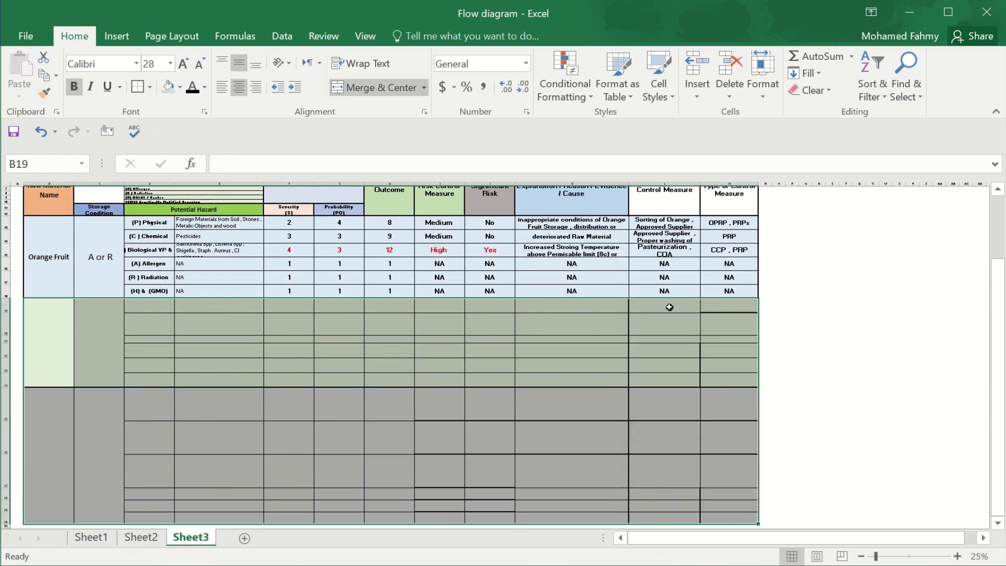
pyautogui.scroll(4, 649, 499)
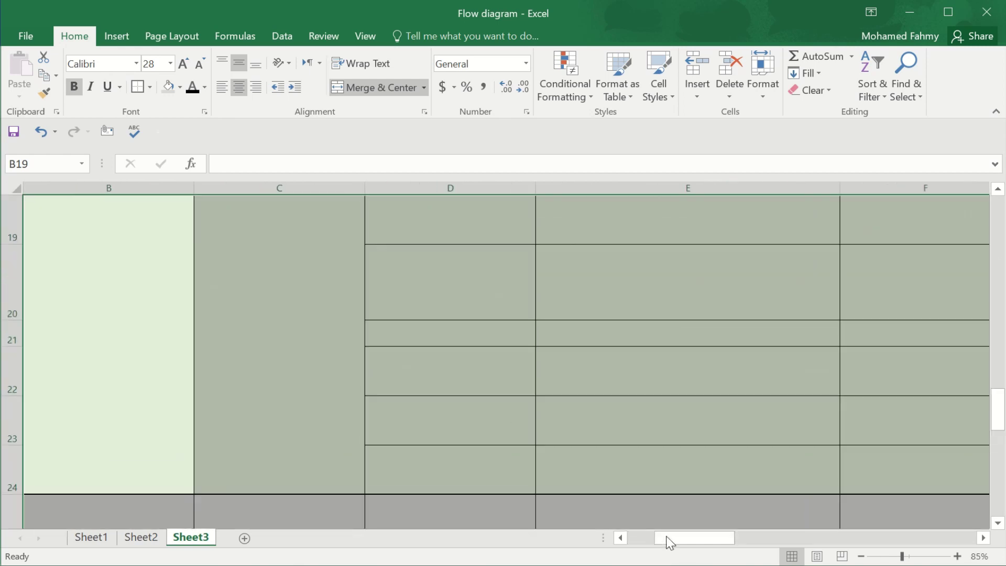
pyautogui.moveTo(680, 538); pyautogui.dragTo(600, 533)
pyautogui.scroll(6, 196, 388)
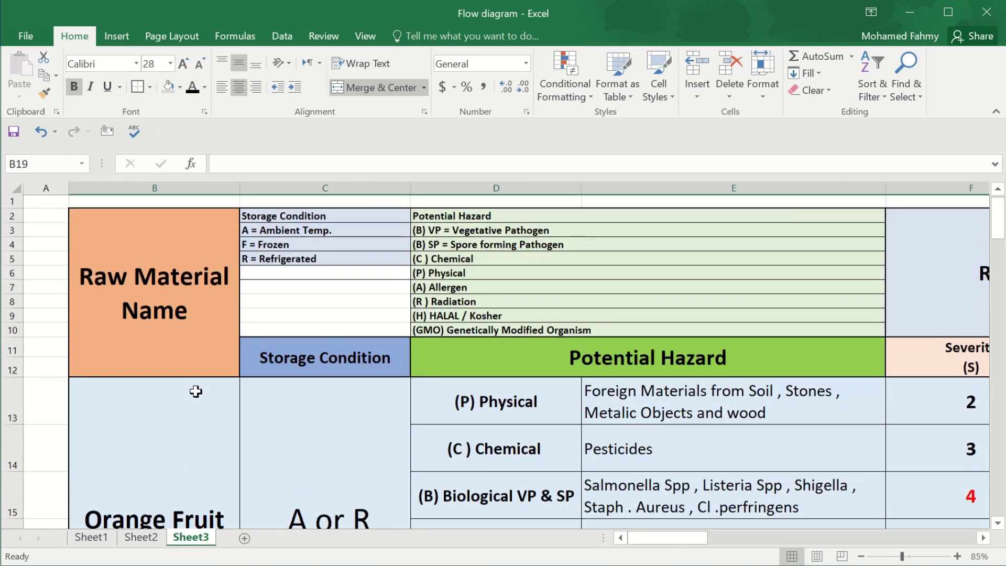
pyautogui.scroll(-1, 195, 384)
# Replace 'Orange Fruit' with 'Packaging Material' in the raw material cell.
pyautogui.doubleClick(80, 263)
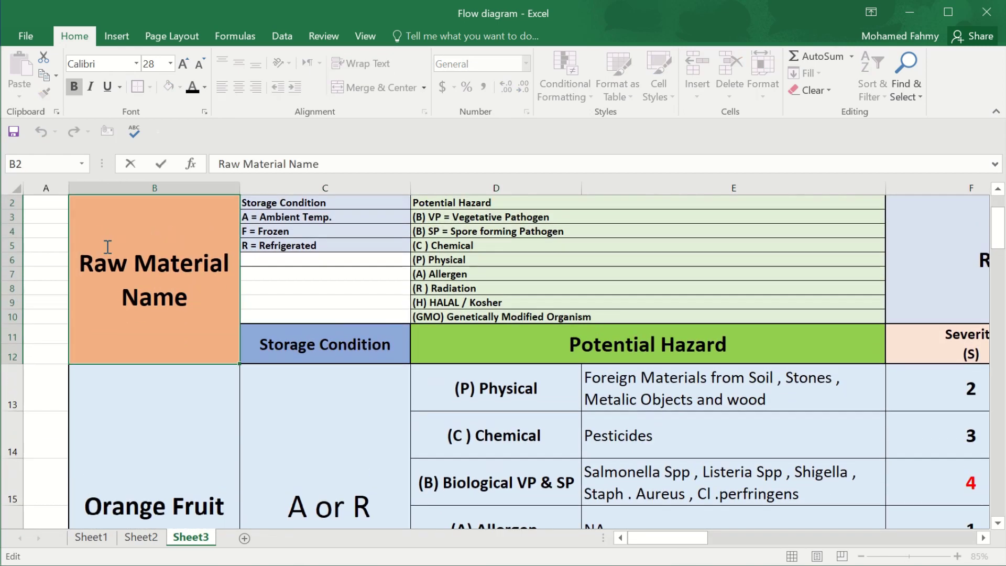
pyautogui.moveTo(80, 264); pyautogui.dragTo(210, 304)
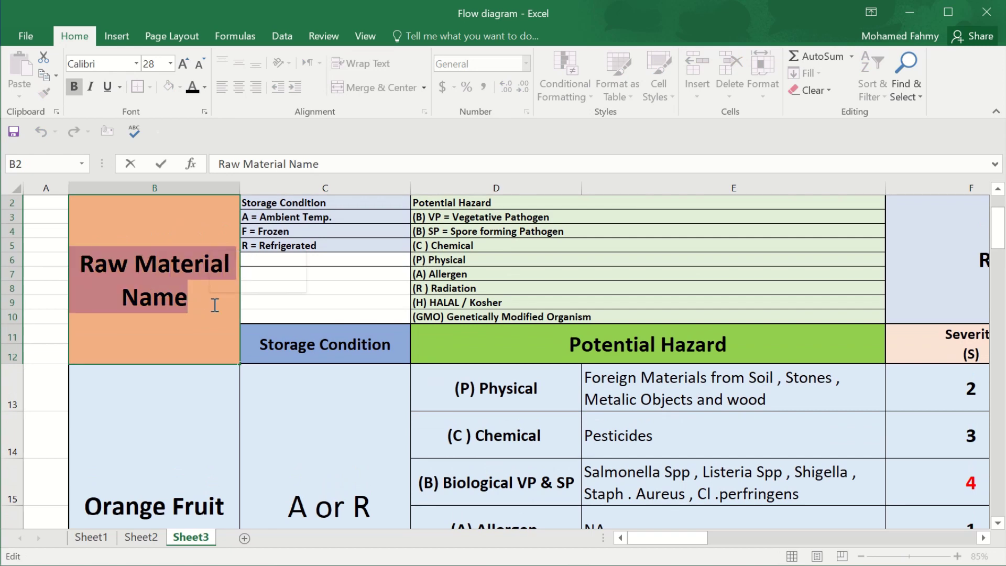
pyautogui.write('Pa')
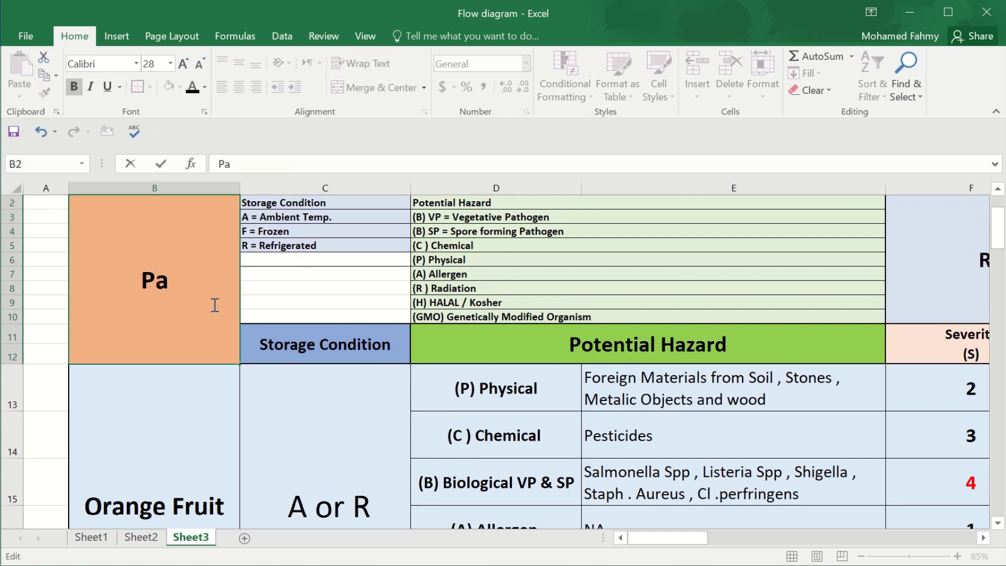
pyautogui.write('cka')
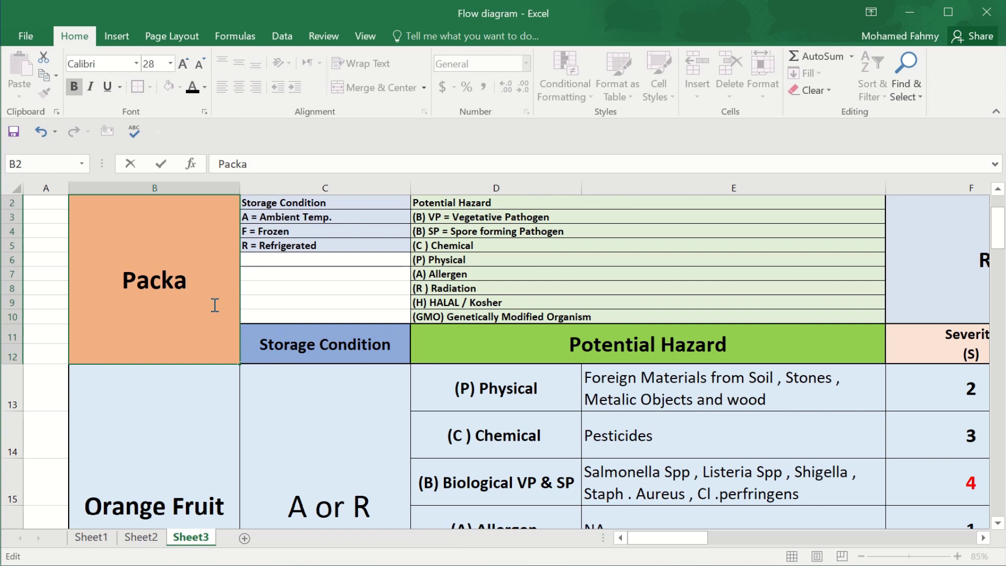
pyautogui.press('Escape')
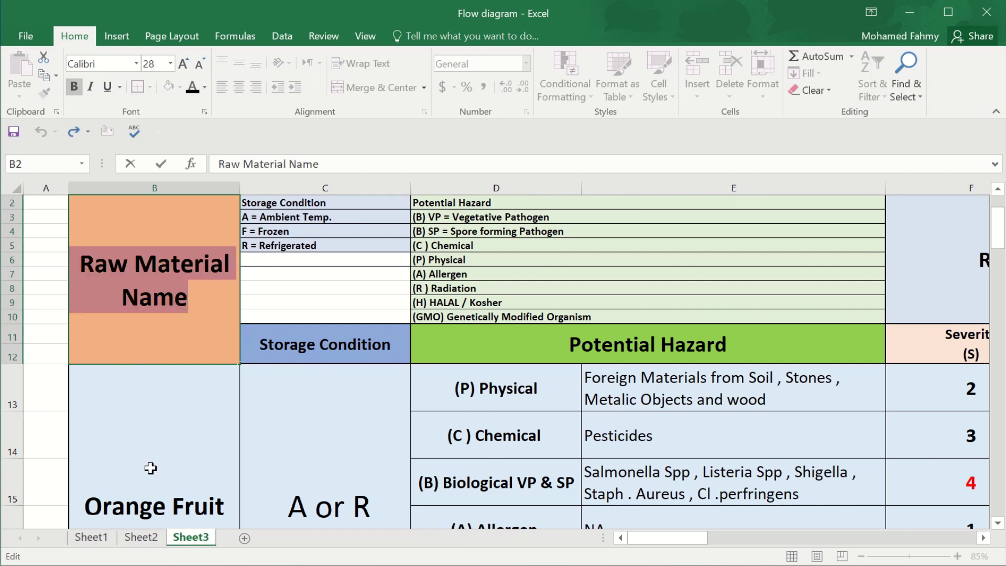
pyautogui.scroll(-1, 148, 466)
pyautogui.doubleClick(142, 461)
pyautogui.doubleClick(141, 461)
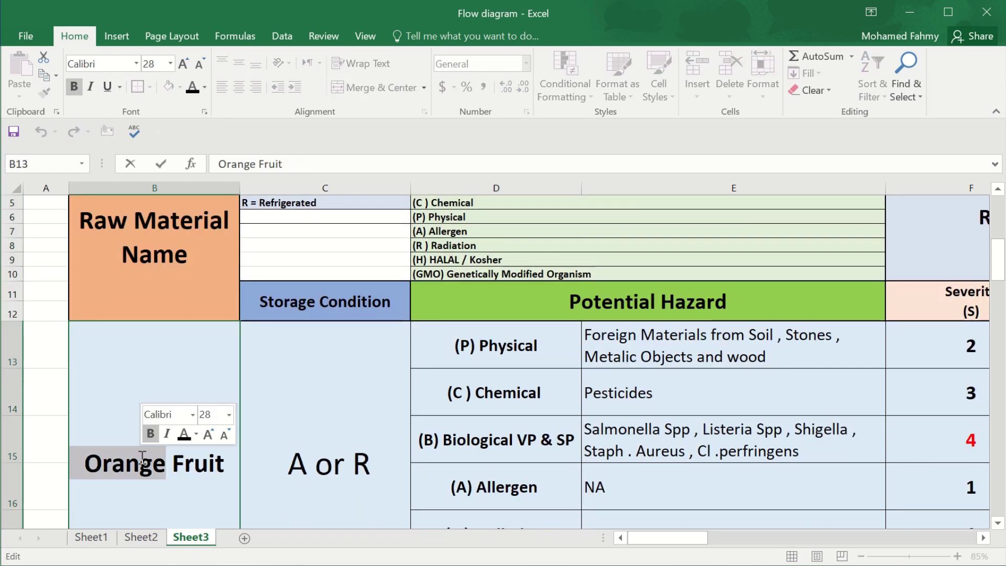
pyautogui.click(151, 464)
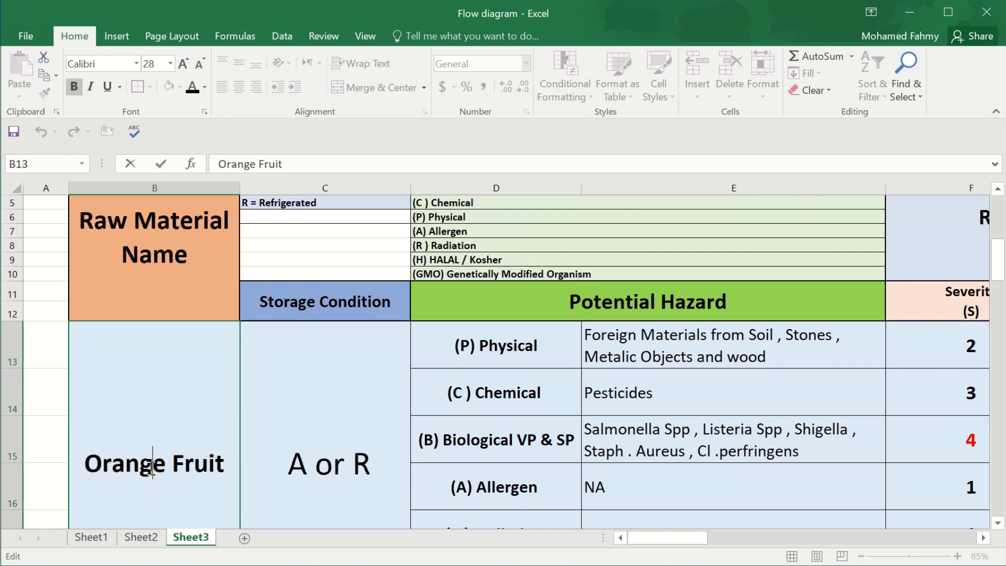
pyautogui.click(231, 469)
pyautogui.moveTo(231, 468); pyautogui.dragTo(58, 465)
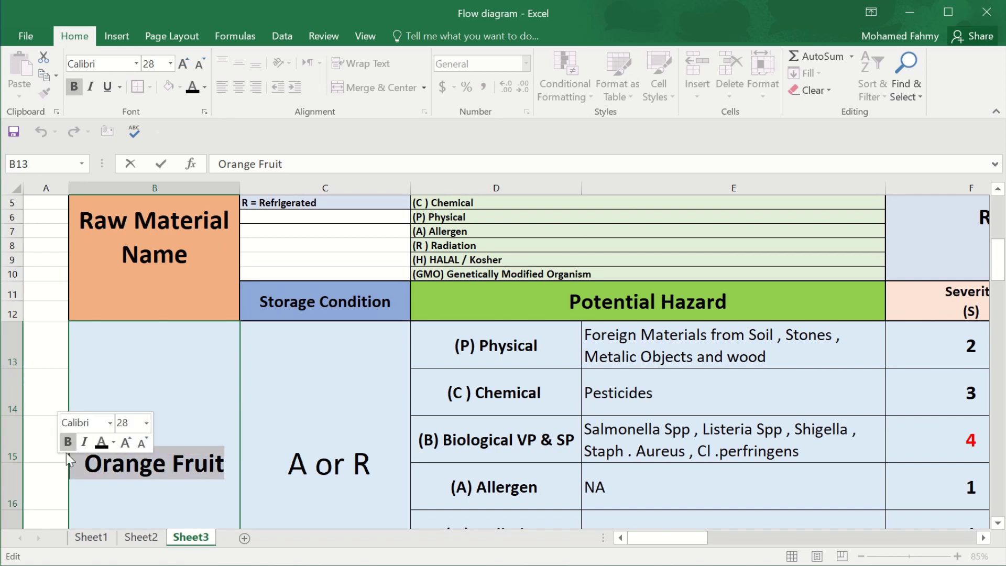
pyautogui.write('Packagk')
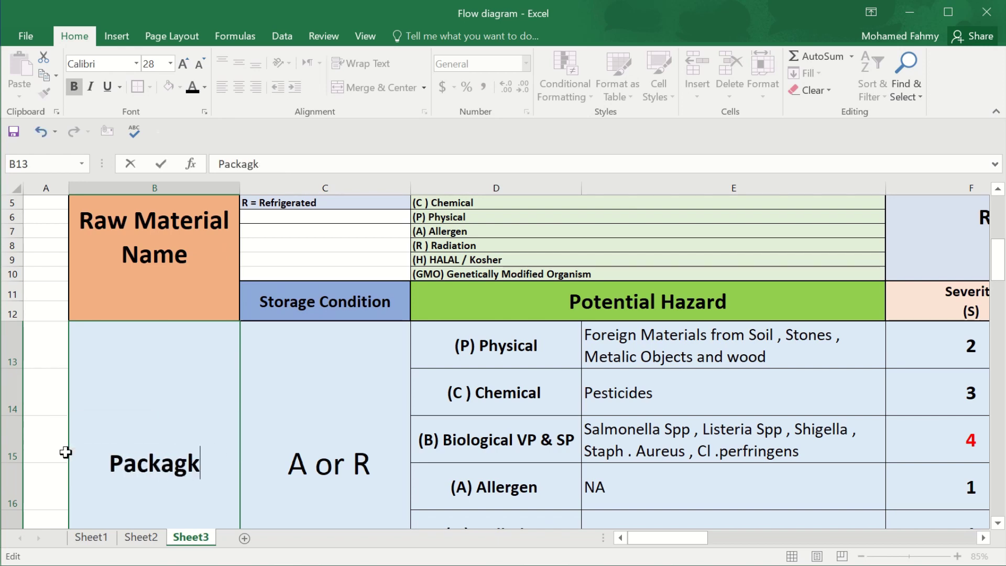
pyautogui.press('BackSpace')
pyautogui.write('ing')
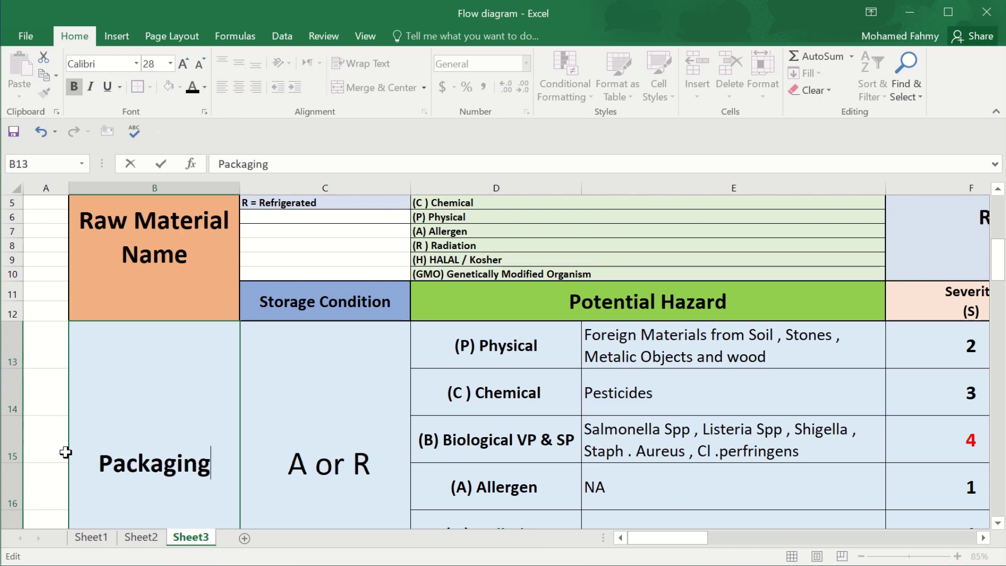
pyautogui.write(' Material')
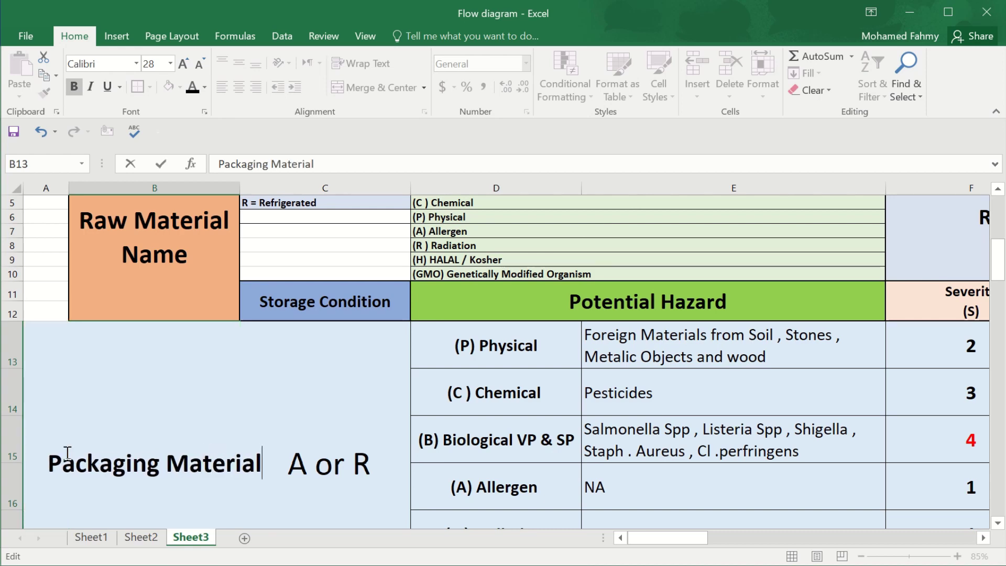
pyautogui.press('Return')
# Wrap the Packaging Material cell and change its storage condition from 'A or R' to 'A'.
pyautogui.click(135, 332)
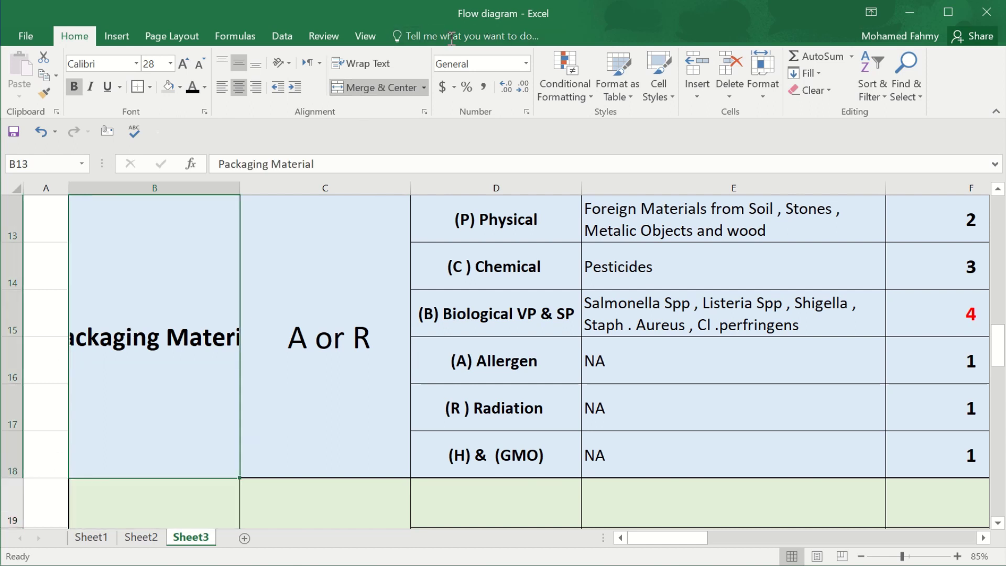
pyautogui.click(361, 64)
pyautogui.click(307, 315)
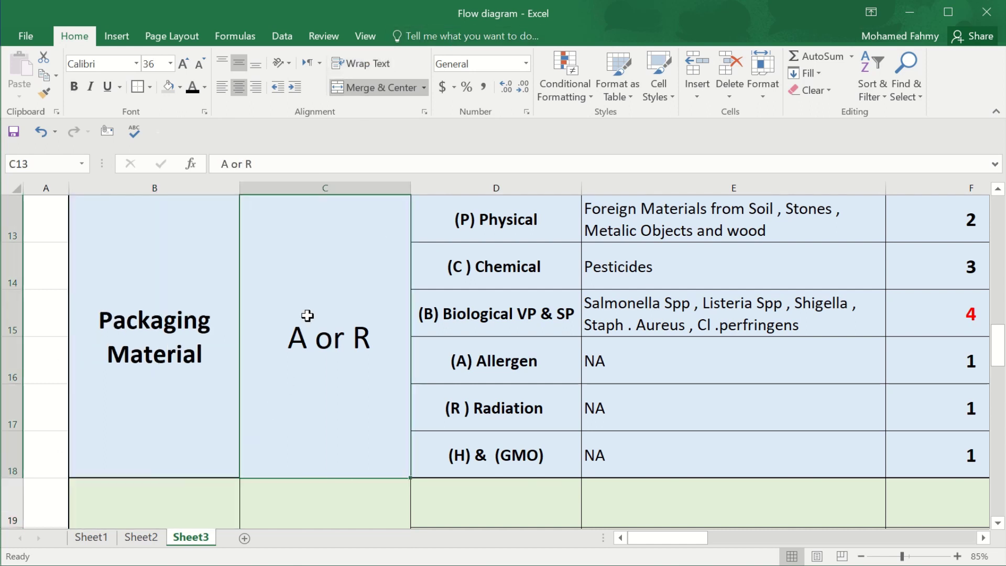
pyautogui.doubleClick(332, 337)
pyautogui.moveTo(316, 338); pyautogui.dragTo(405, 340)
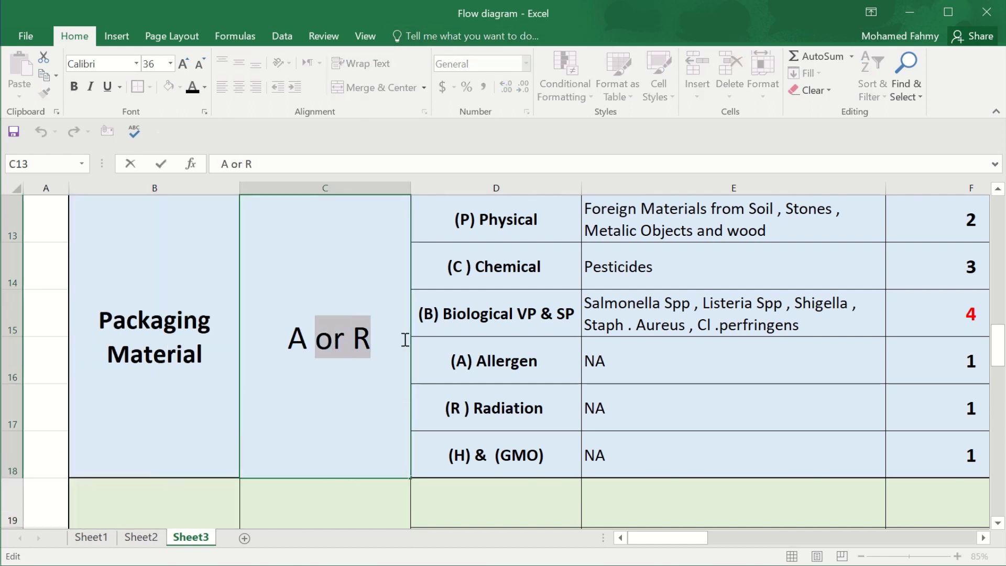
pyautogui.press('BackSpace')
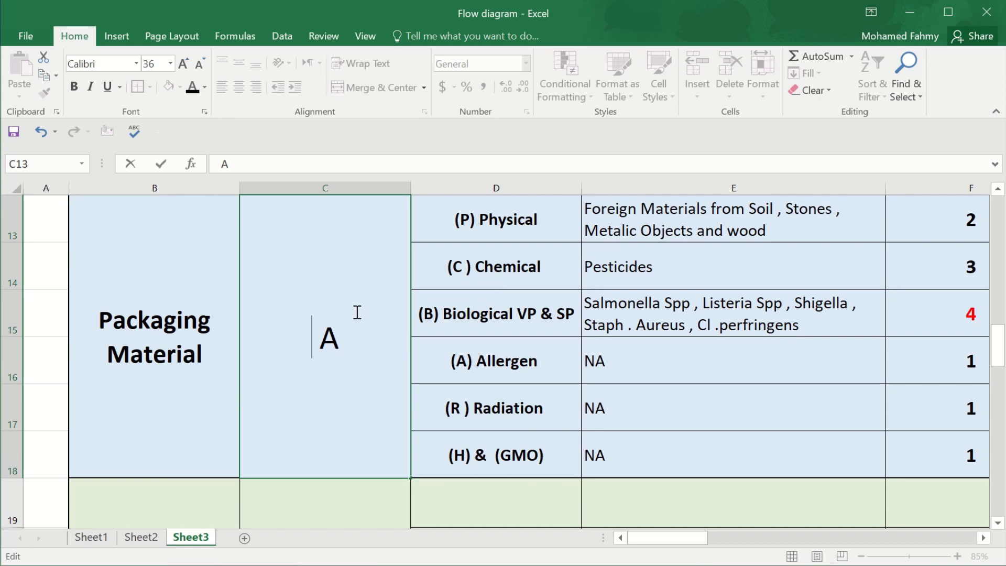
pyautogui.hotkey('ctrl', 'Return')
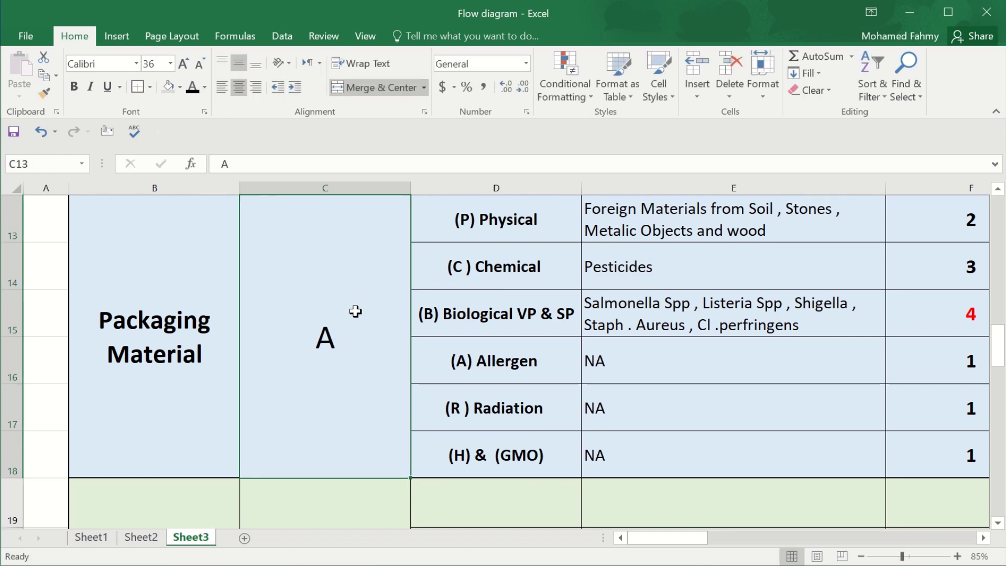
# Add '(PET Bottle )' on a second line of the Packaging Material cell.
pyautogui.scroll(-1, 545, 358)
pyautogui.click(180, 366)
pyautogui.press('Return')
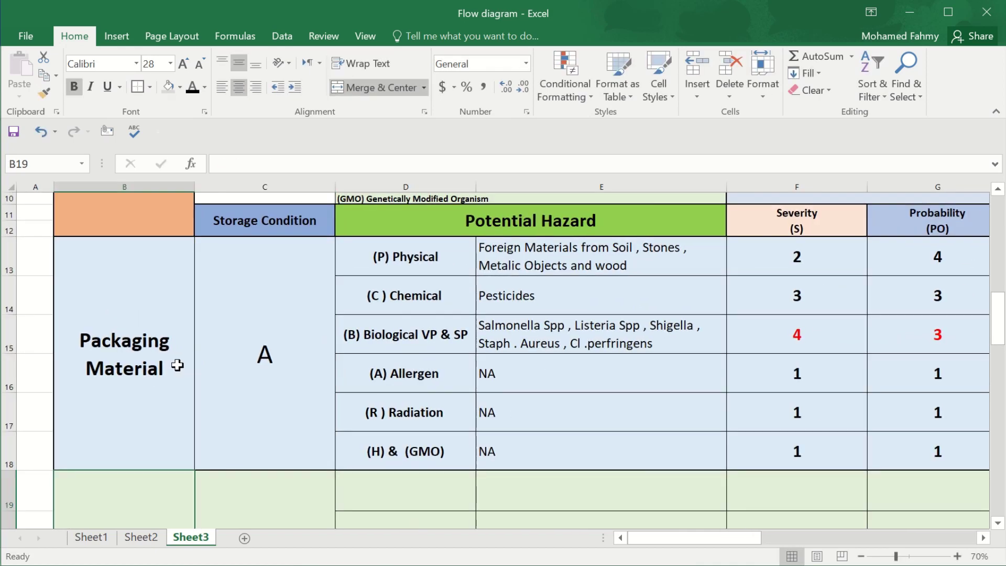
pyautogui.click(181, 369)
pyautogui.doubleClick(182, 369)
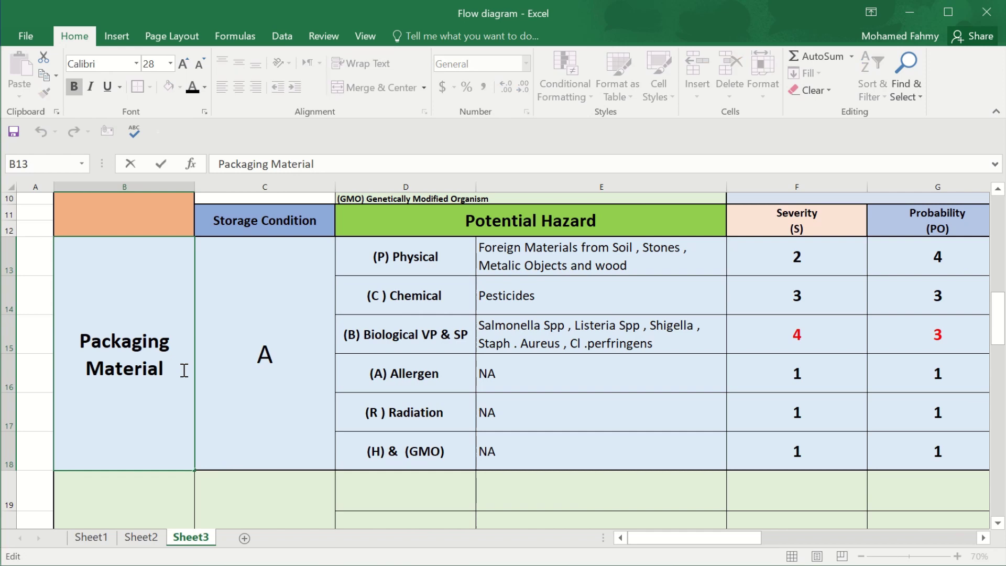
pyautogui.press('Escape')
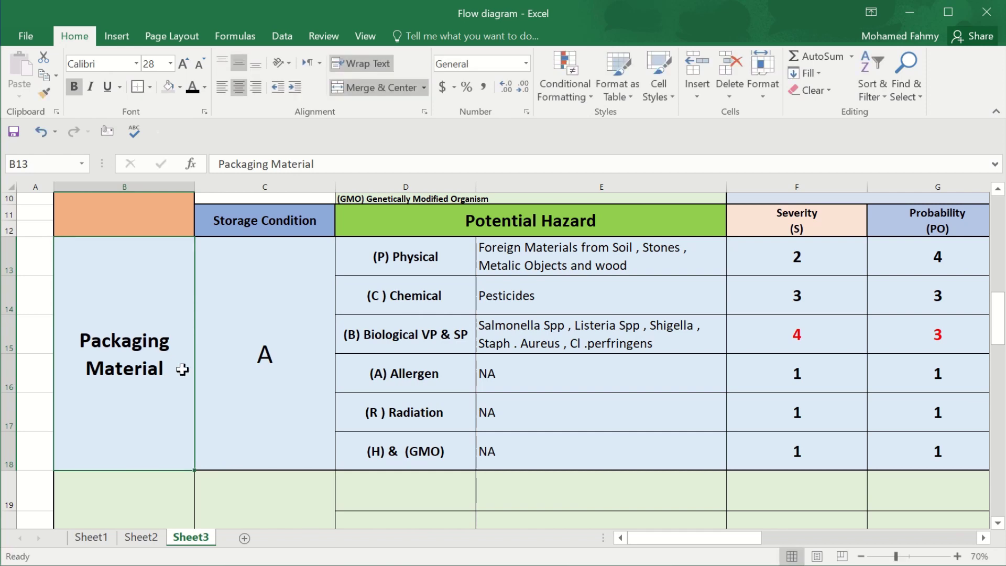
pyautogui.doubleClick(182, 369)
pyautogui.hotkey('alt', 'Return')
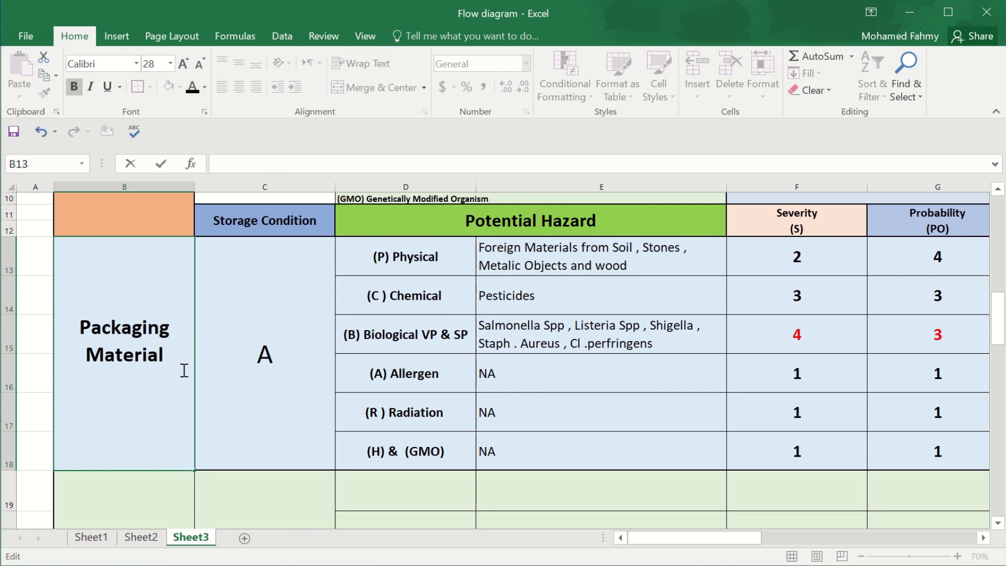
pyautogui.write(')')
pyautogui.write('(PET')
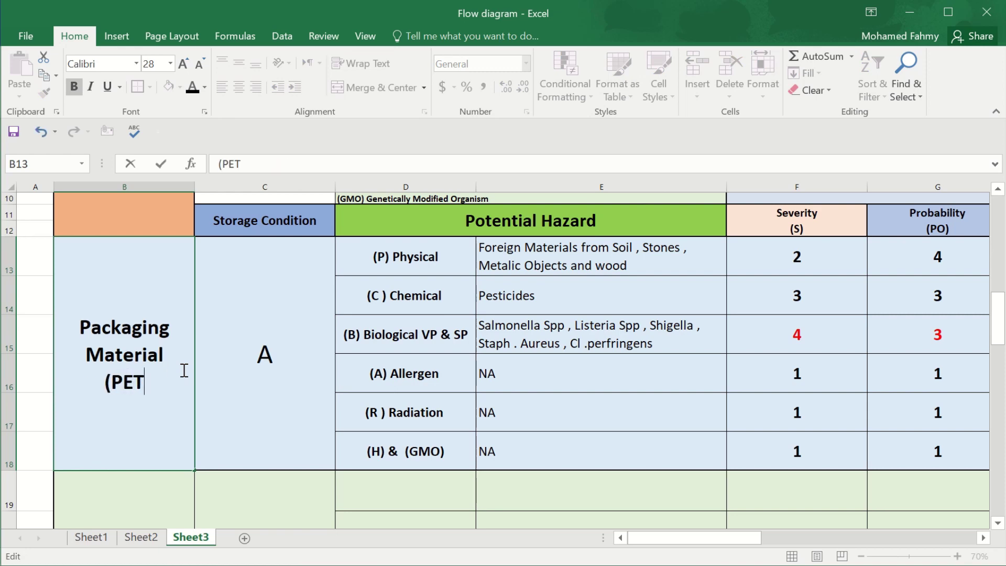
pyautogui.write(')')
pyautogui.hotkey('ctrl', 'Return')
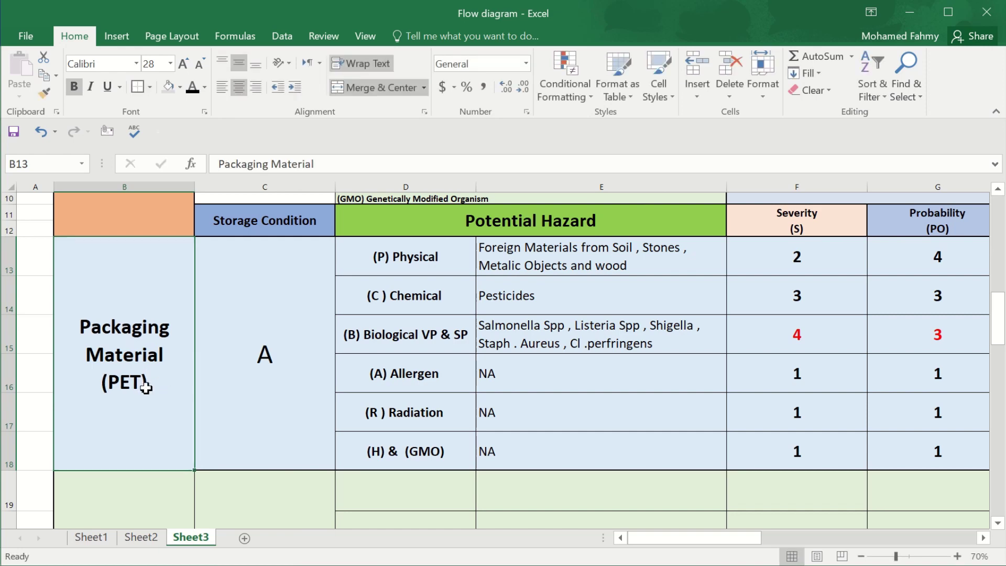
pyautogui.doubleClick(141, 383)
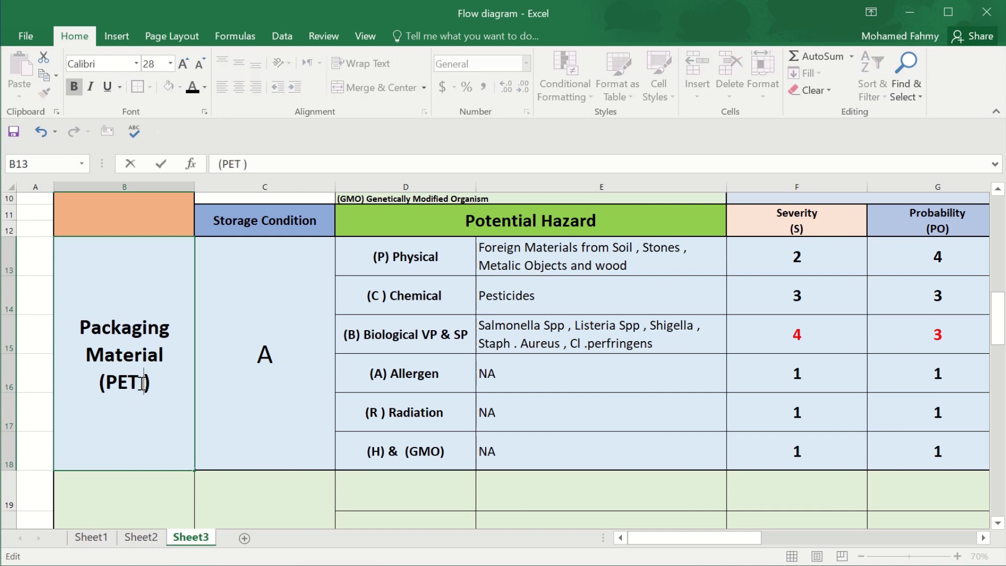
pyautogui.write('Bottle')
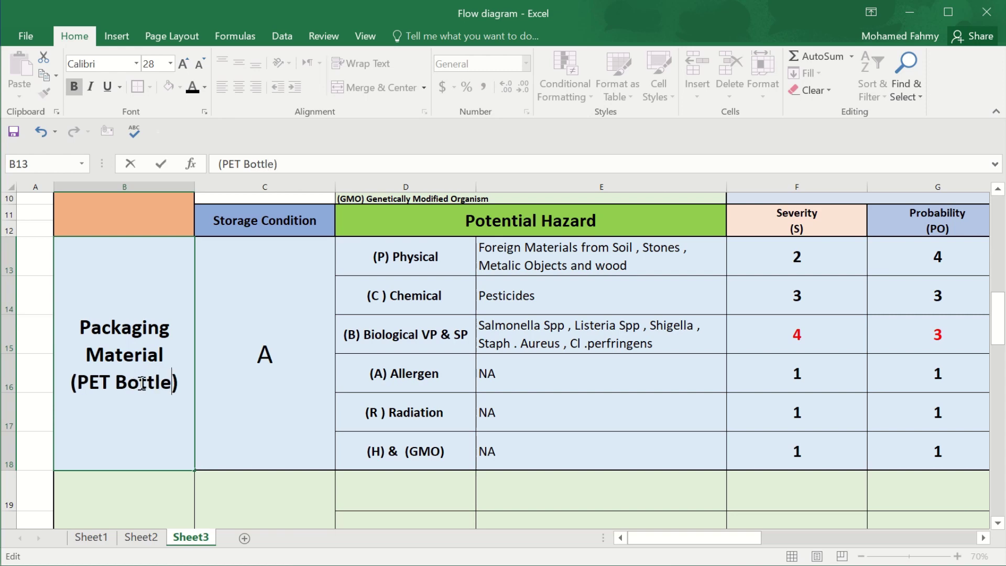
pyautogui.hotkey('ctrl', 'Return')
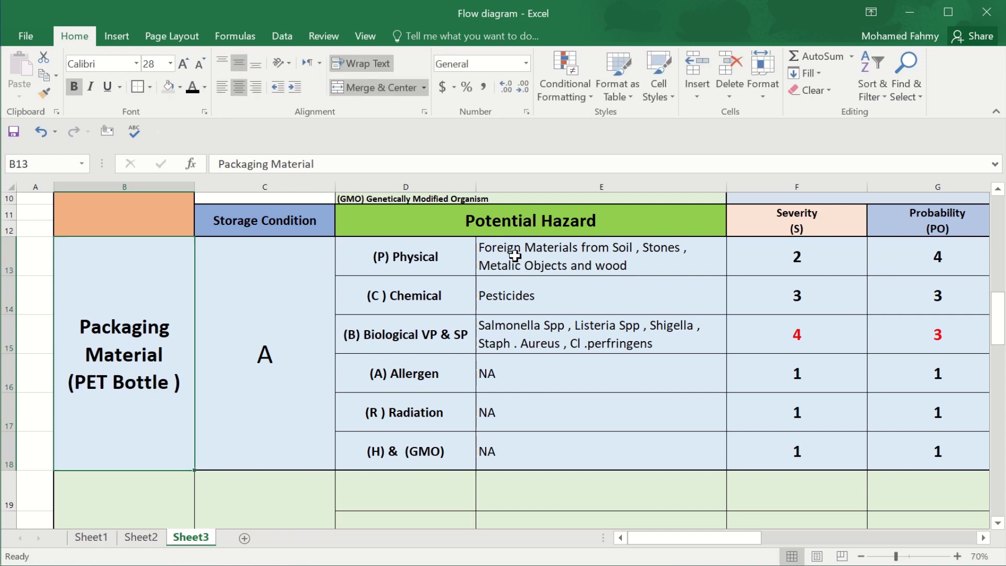
# Clear the Physical, Chemical and Biological hazard descriptions and scores.
pyautogui.moveTo(526, 249); pyautogui.dragTo(764, 447)
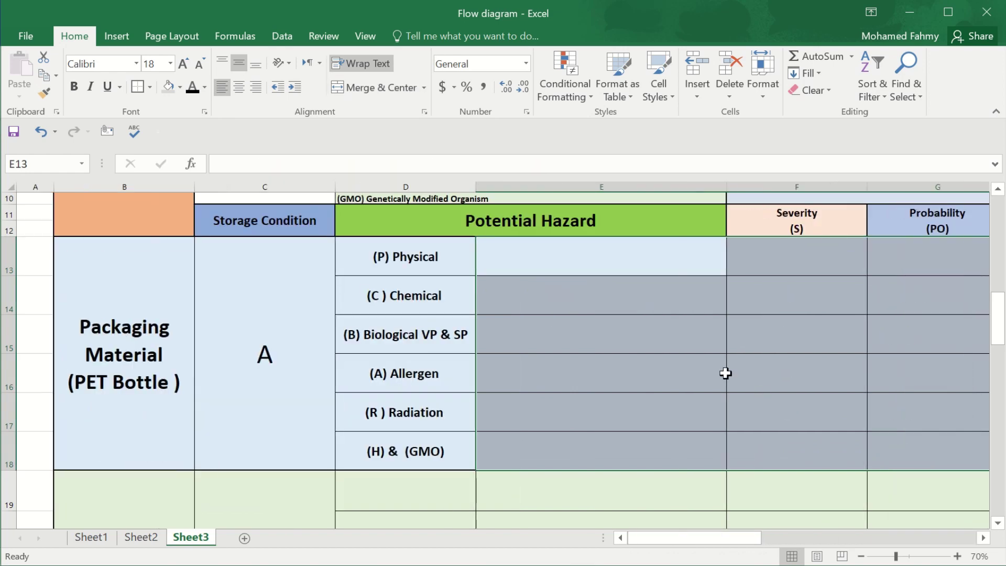
pyautogui.click(716, 366)
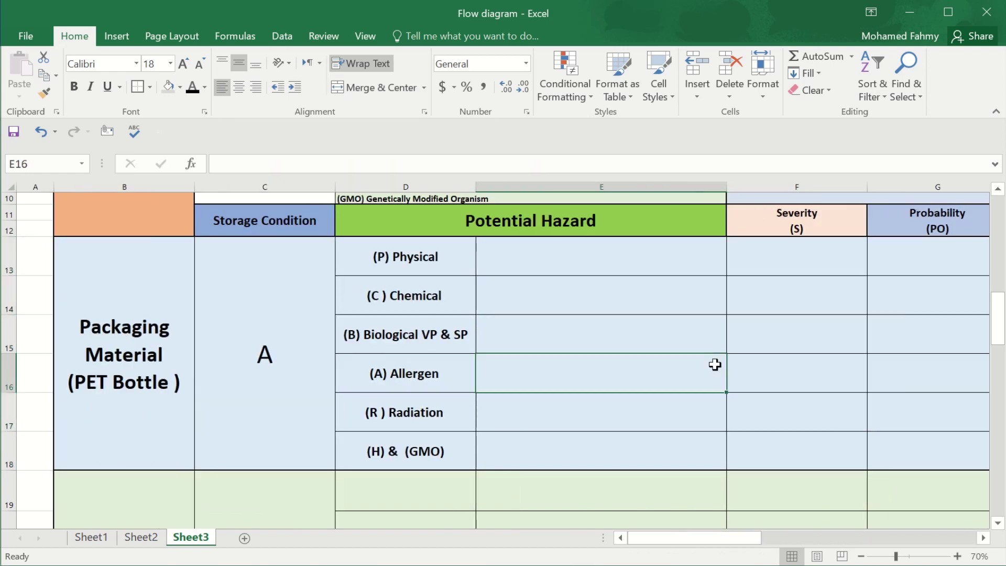
pyautogui.hotkey('ctrl', 'z')
pyautogui.click(608, 388)
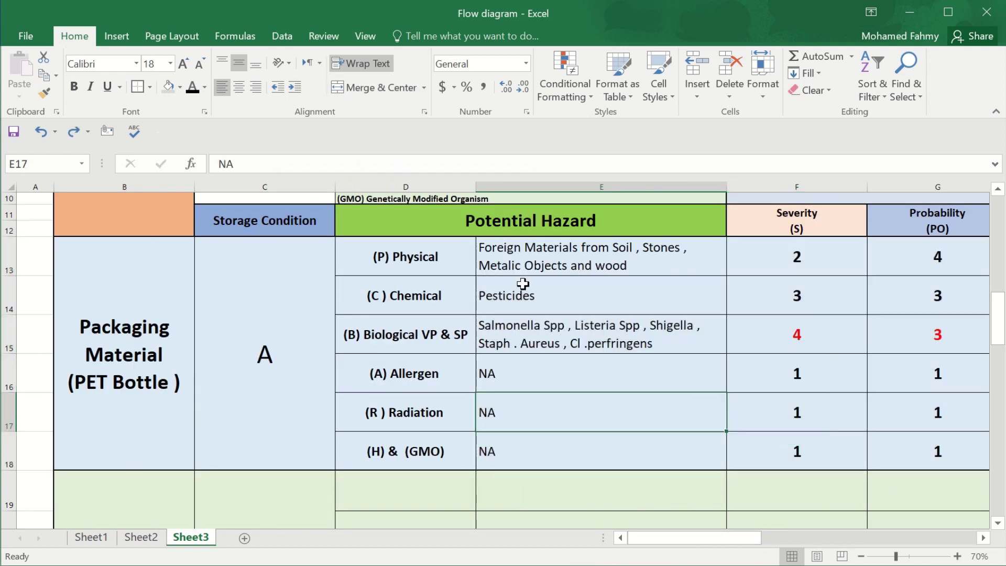
pyautogui.moveTo(525, 260); pyautogui.dragTo(811, 337)
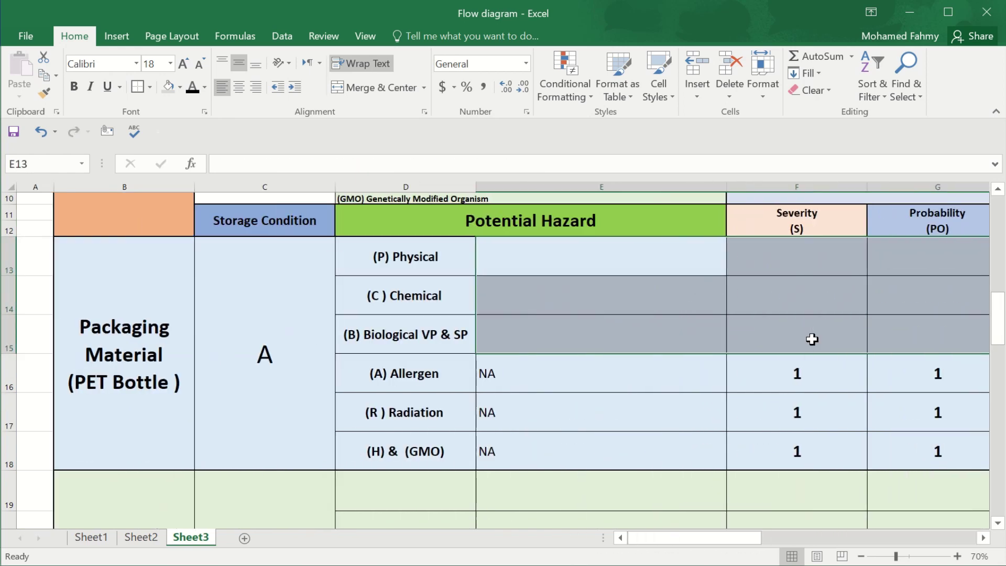
pyautogui.click(498, 352)
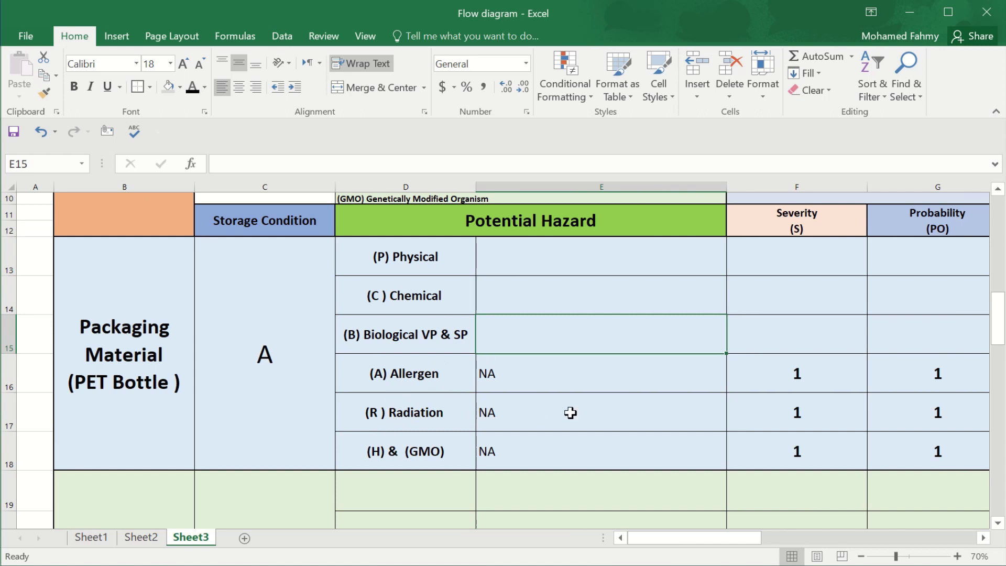
# Replace NA with 'very Rare' for the Radiation hazard.
pyautogui.click(533, 414)
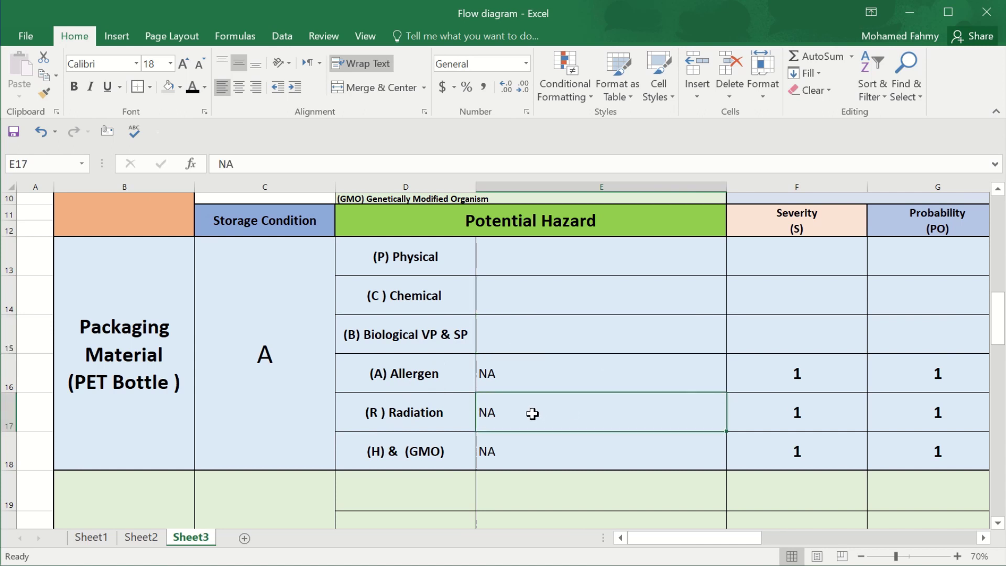
pyautogui.write('very R')
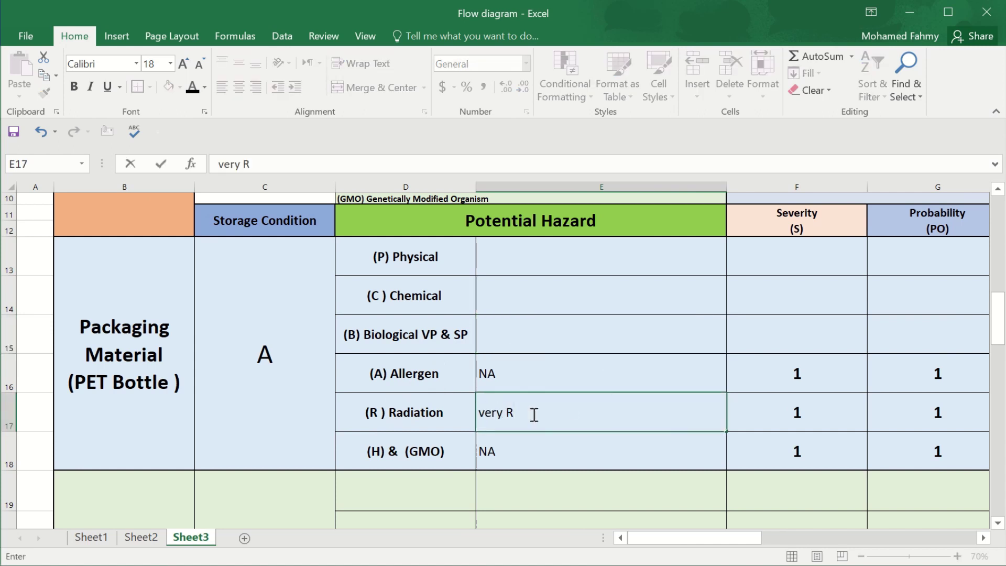
pyautogui.write('are')
pyautogui.click(527, 257)
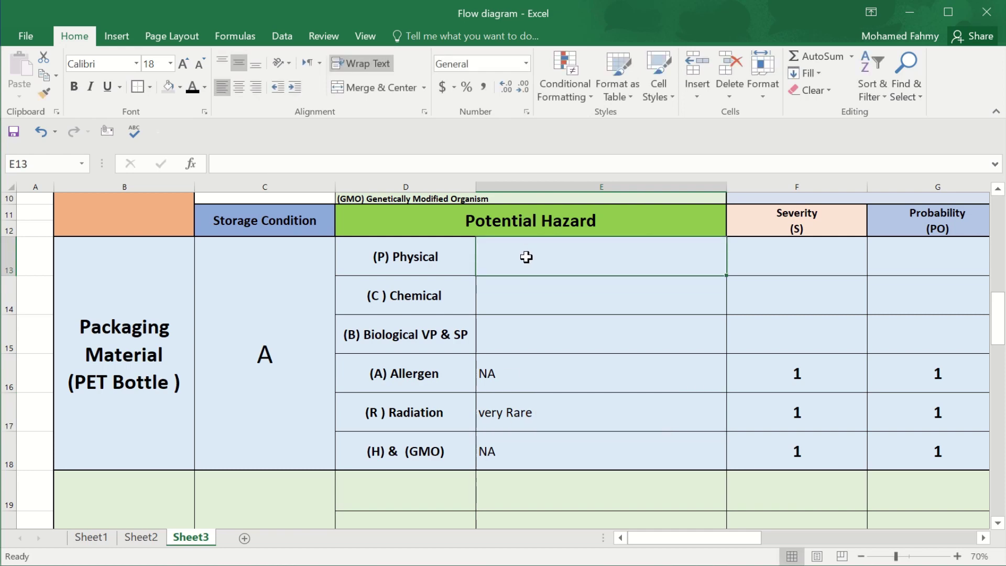
# Enter Dust as the Physical hazard, with its severity and a probability of 5.
pyautogui.doubleClick(526, 257)
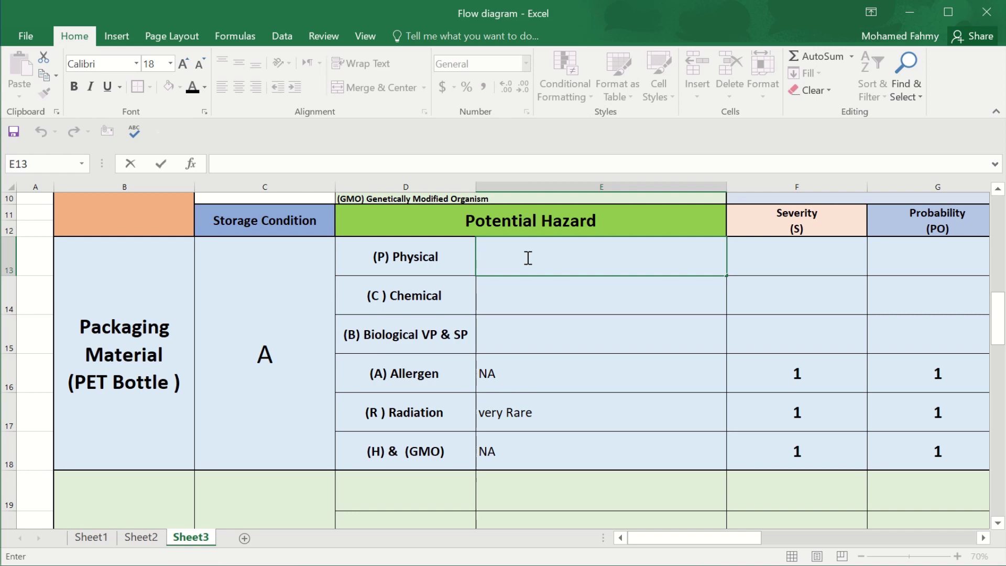
pyautogui.write('Dust')
pyautogui.click(827, 262)
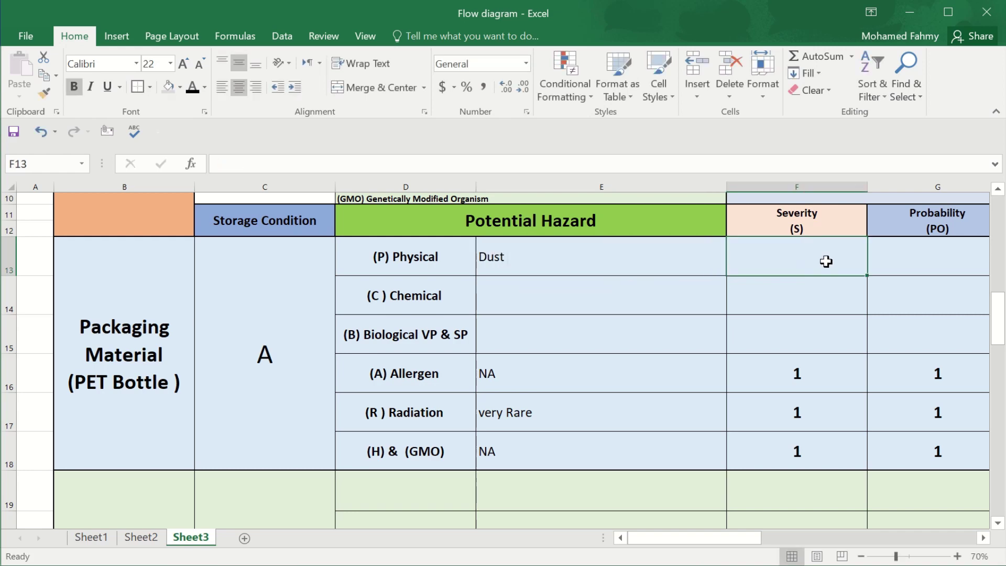
pyautogui.write('1')
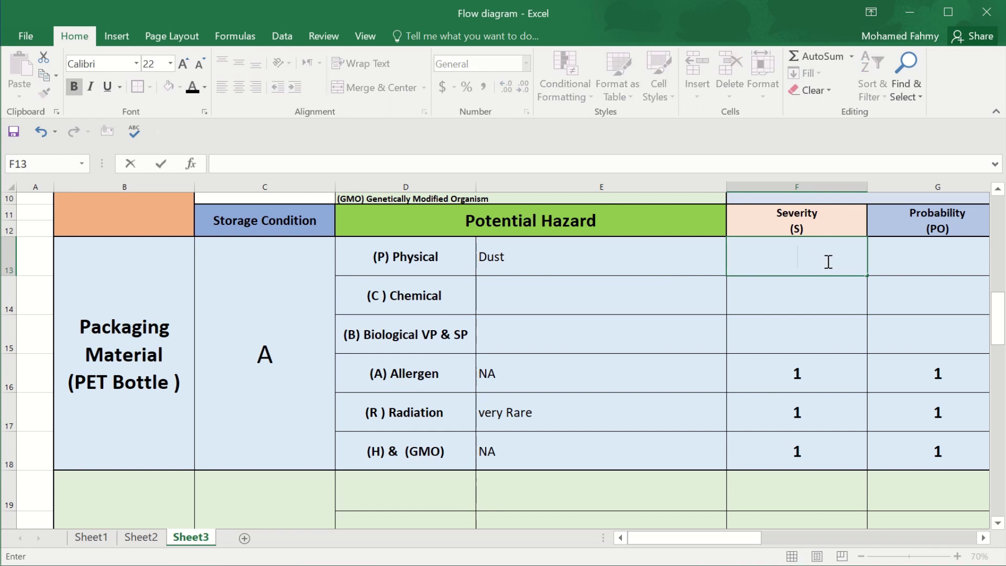
pyautogui.write('2')
pyautogui.click(924, 258)
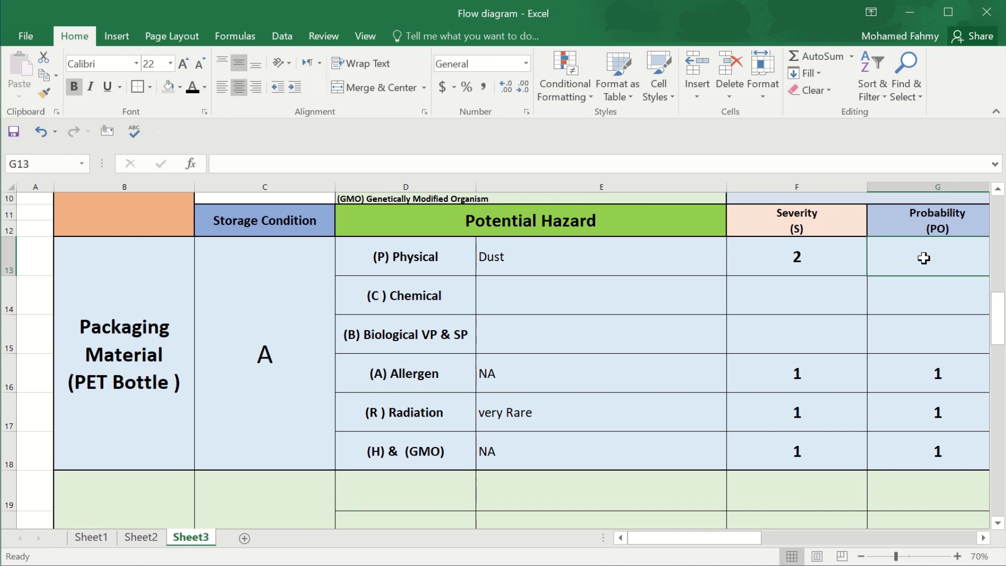
pyautogui.write('5')
pyautogui.click(919, 335)
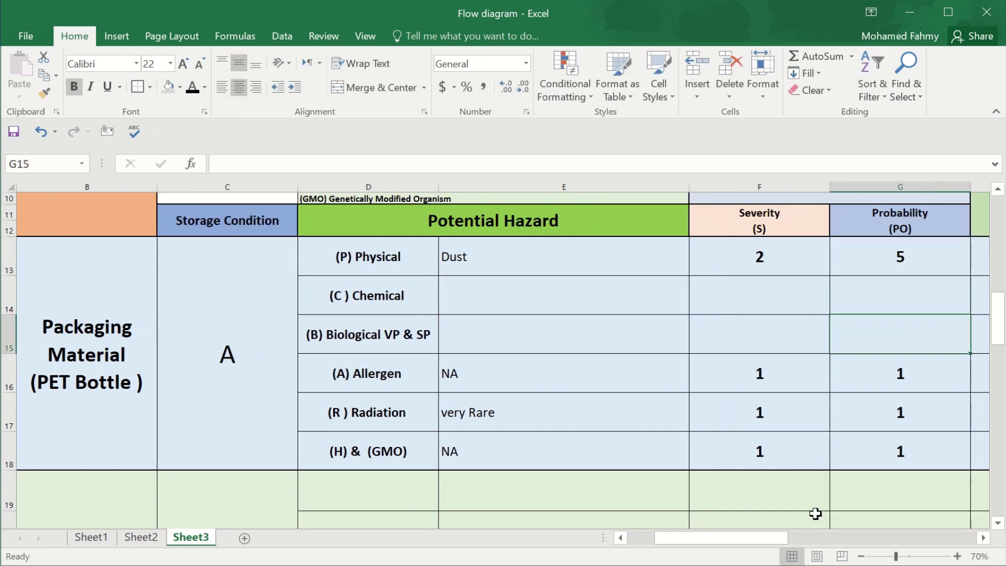
pyautogui.moveTo(773, 537); pyautogui.dragTo(827, 535)
# Compute Dust's outcome as severity times probability (10) and rate it Medium.
pyautogui.click(760, 265)
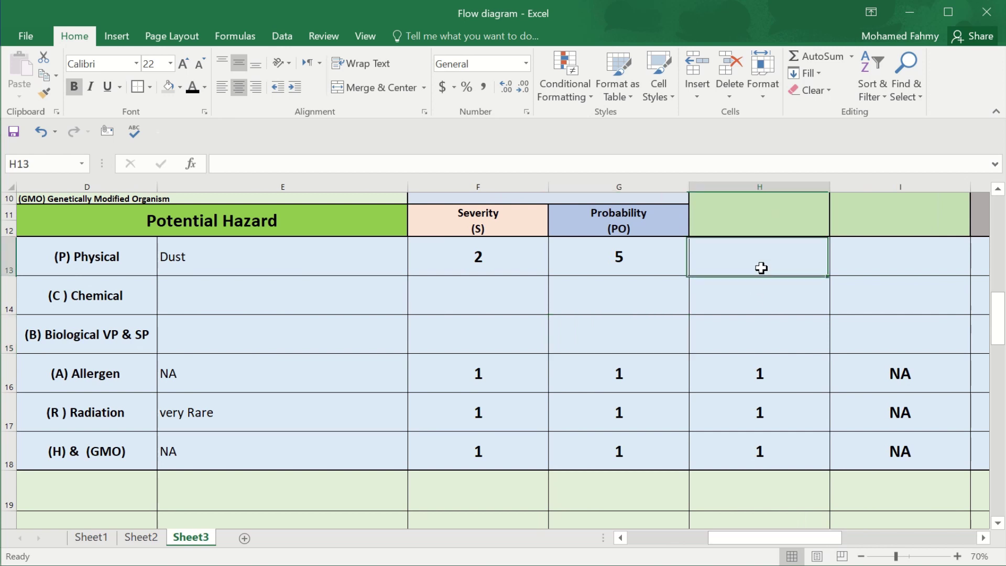
pyautogui.write('=')
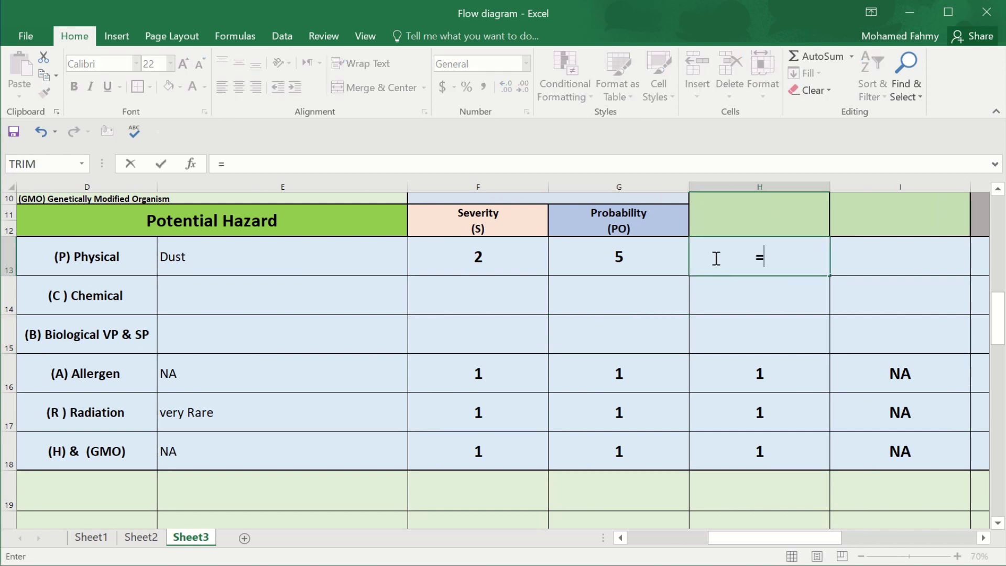
pyautogui.click(507, 264)
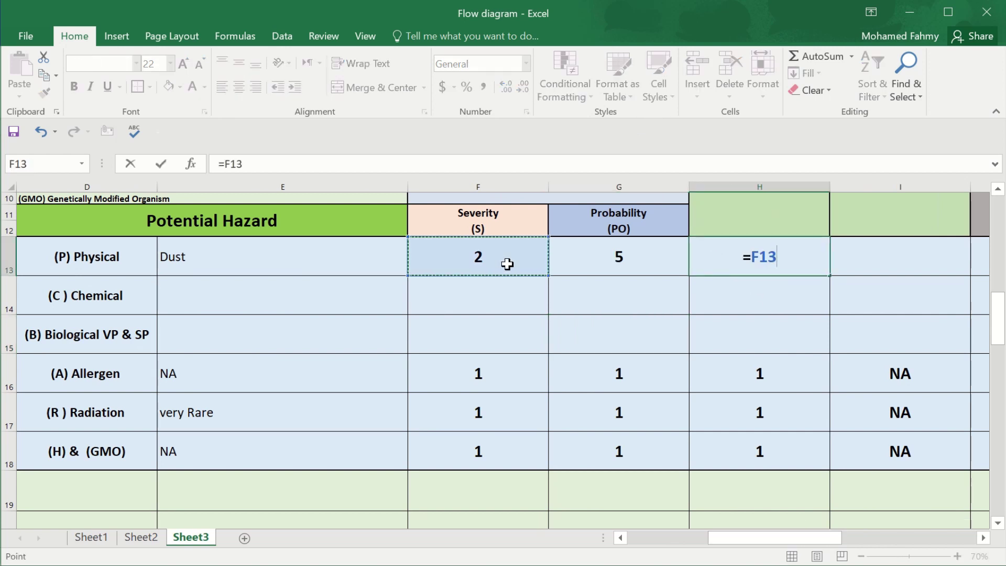
pyautogui.write('*')
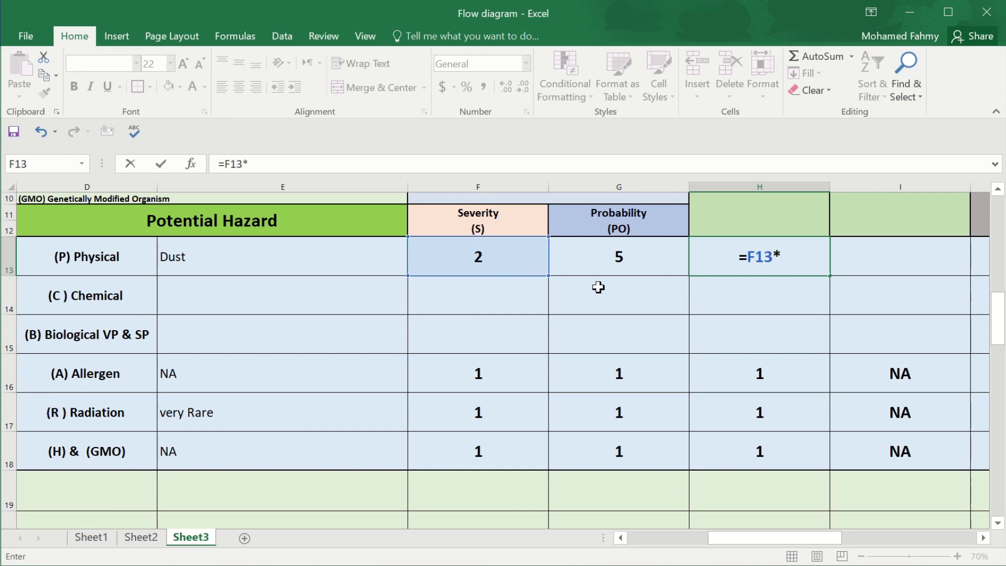
pyautogui.click(597, 268)
pyautogui.press('Return')
pyautogui.click(882, 257)
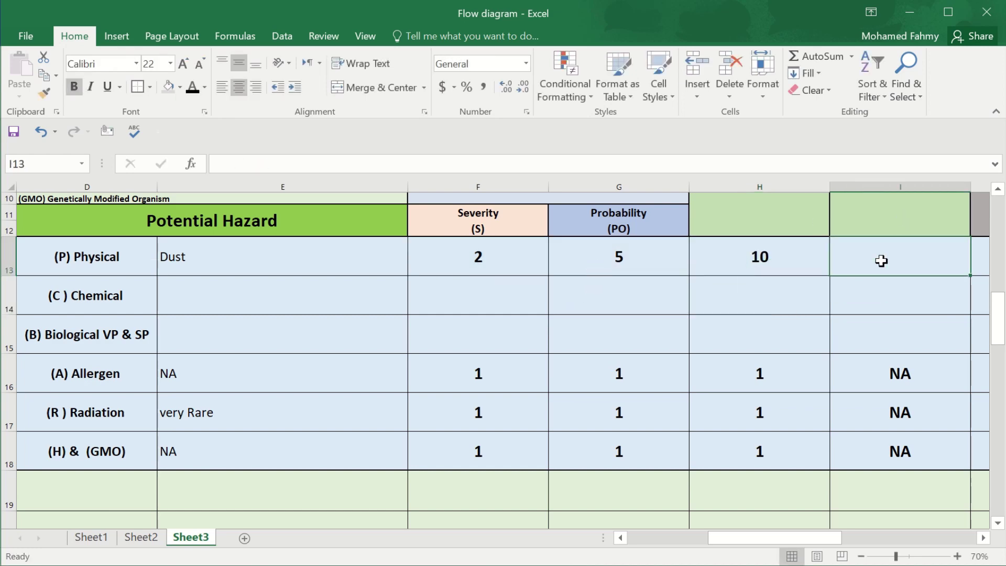
pyautogui.write('Med')
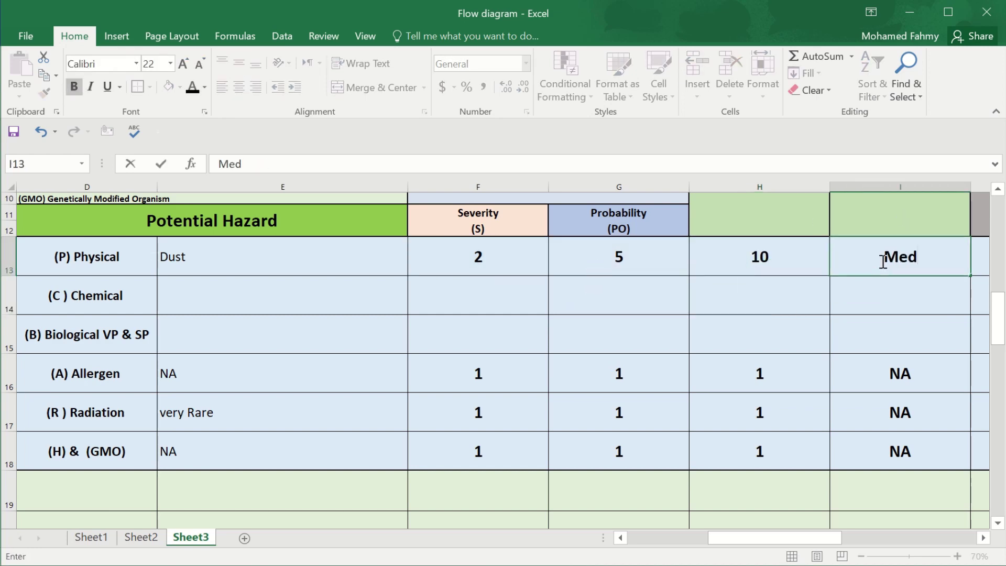
pyautogui.write('ium')
pyautogui.click(927, 319)
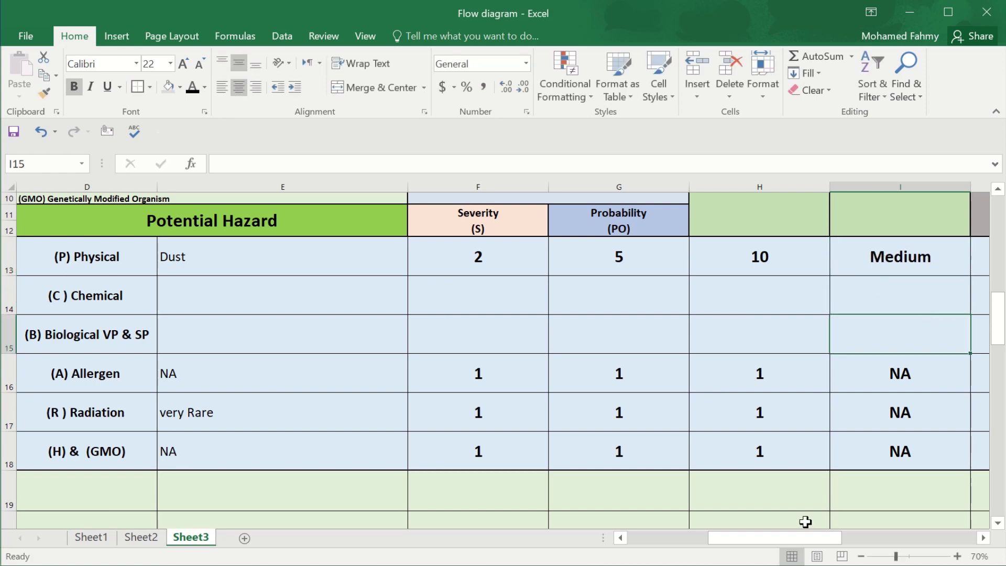
pyautogui.moveTo(762, 542); pyautogui.dragTo(845, 541)
# Mark the Dust hazard's Significant Risk as 'No'.
pyautogui.scroll(1, 507, 317)
pyautogui.scroll(1, 507, 318)
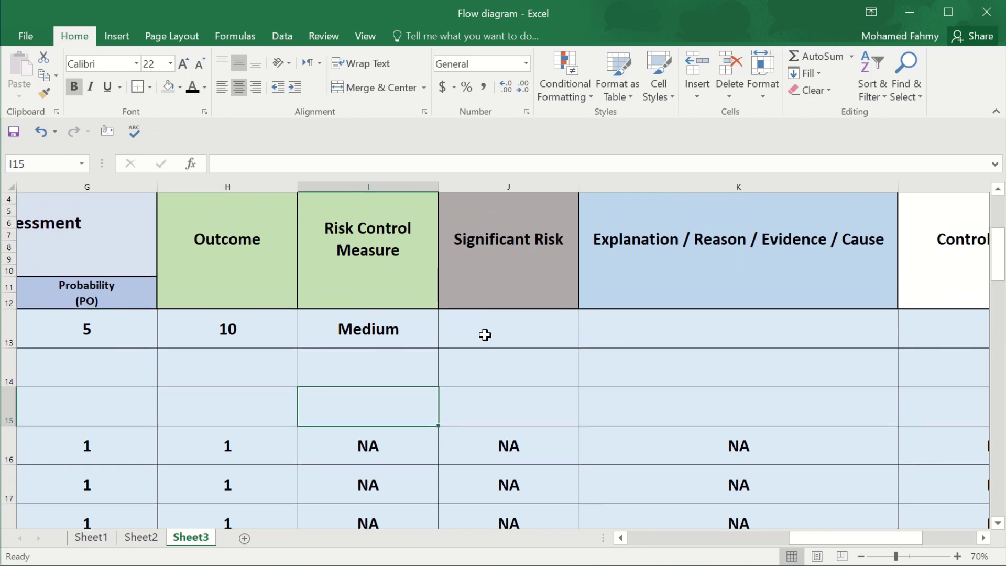
pyautogui.click(492, 334)
pyautogui.write('No')
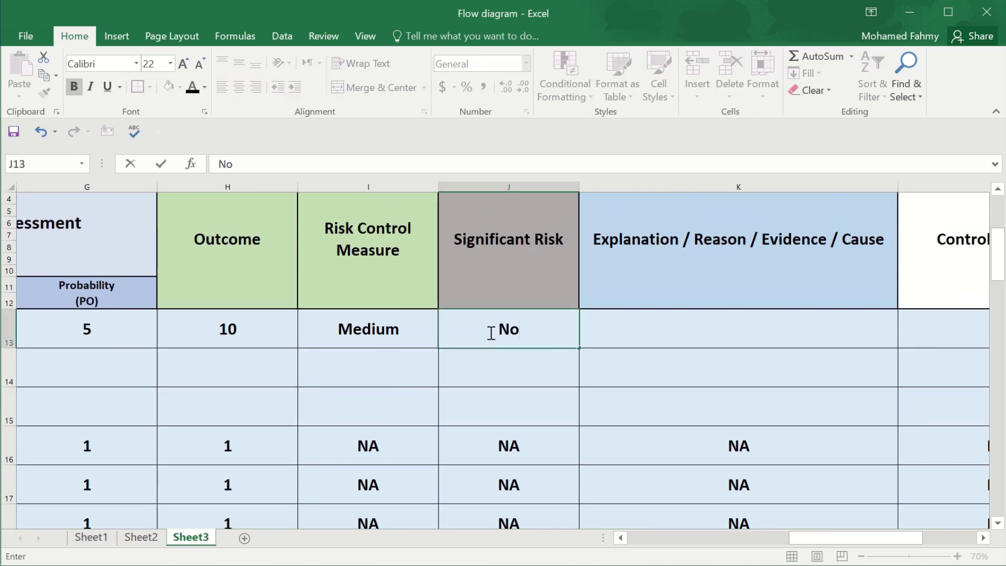
pyautogui.click(714, 328)
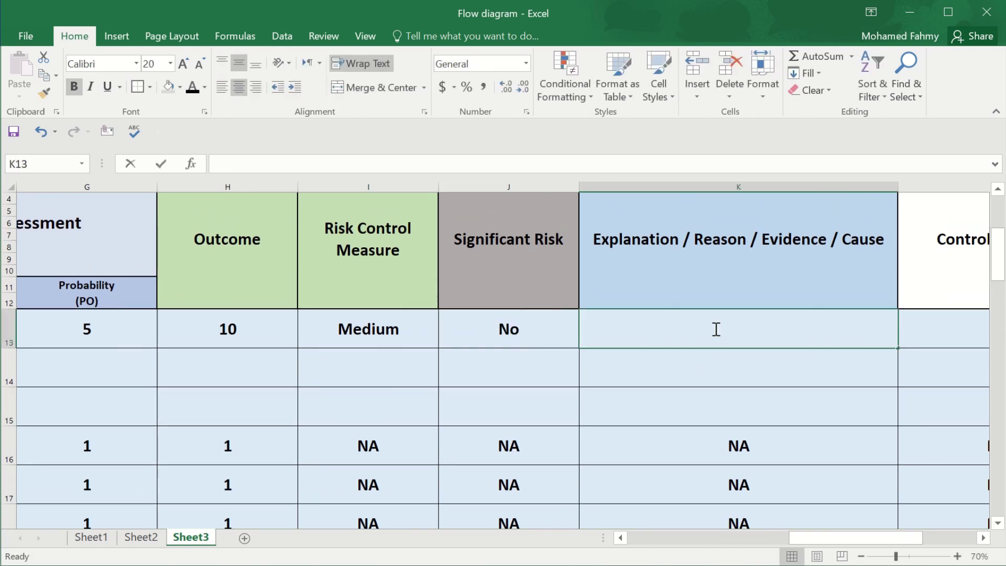
# Enter 'Bad Storage and Distribution Conditions' as the Dust hazard's cause, fixing a misspelling.
pyautogui.write('Bad STorgae')
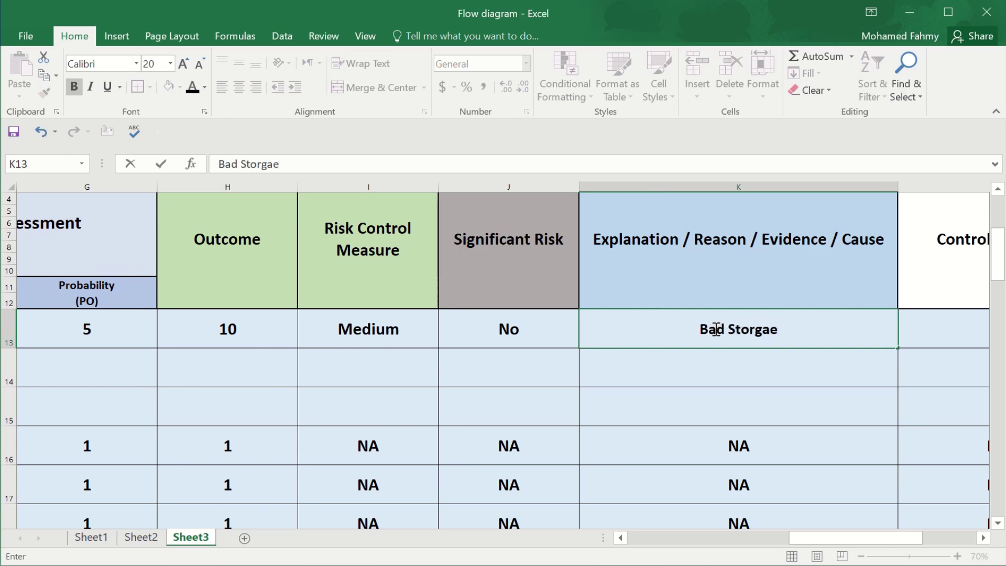
pyautogui.press('Home')
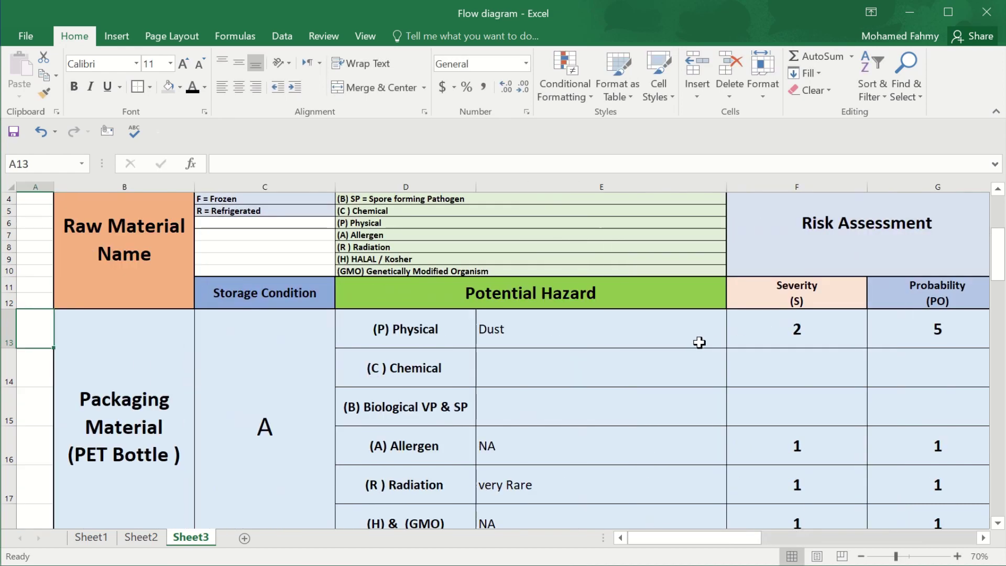
pyautogui.hotkey('ctrl', 'z')
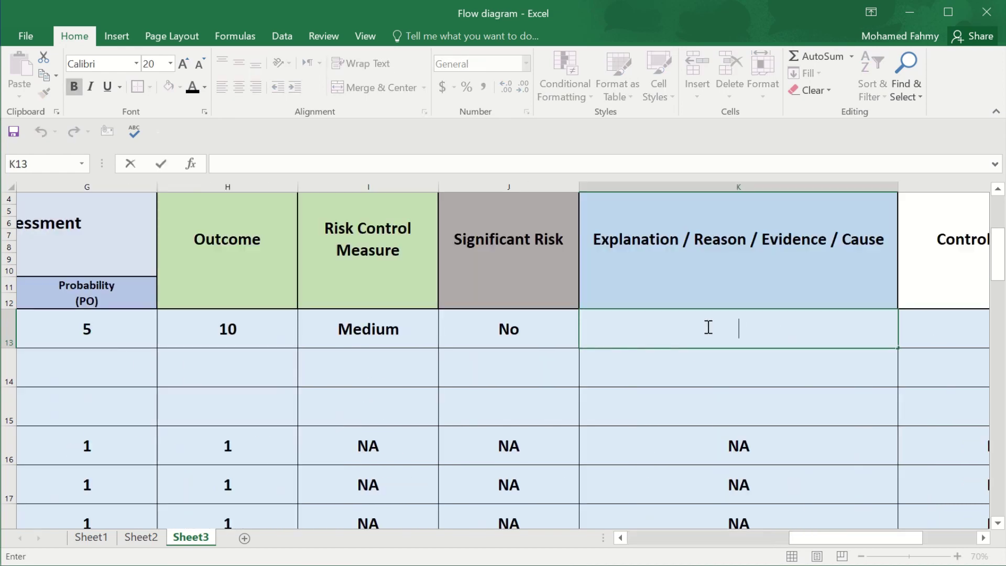
pyautogui.write('Bad S')
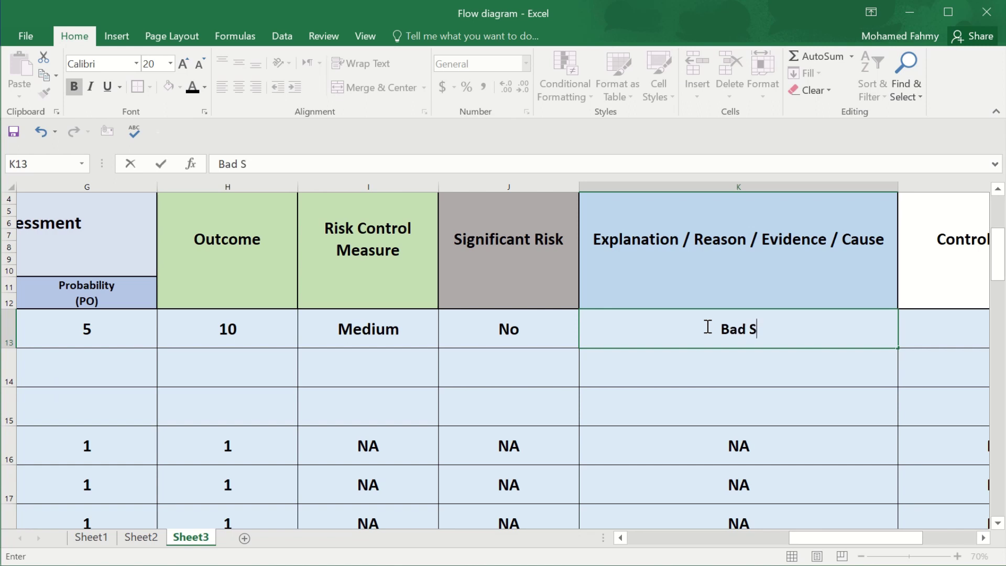
pyautogui.write('torage')
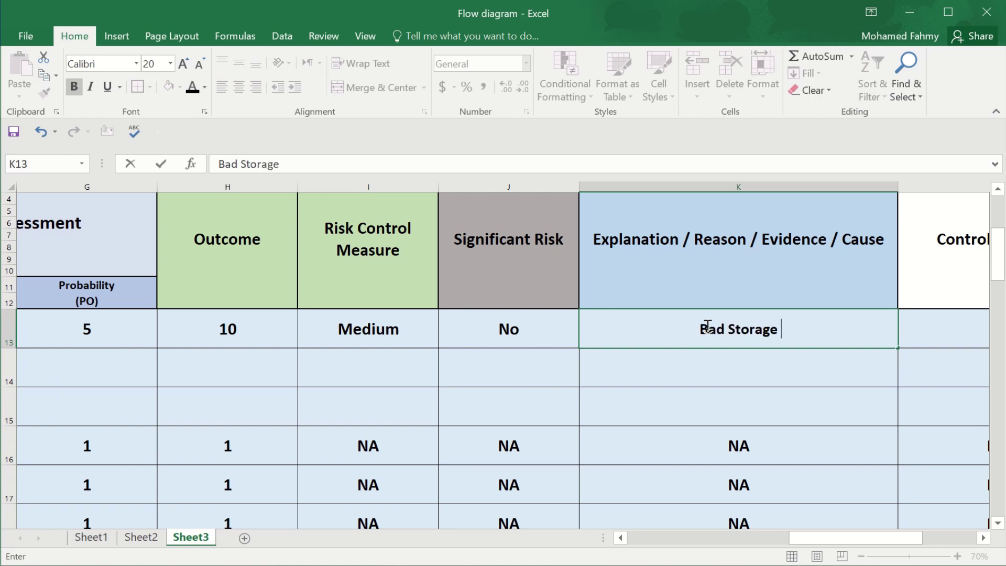
pyautogui.write('and Distribution ')
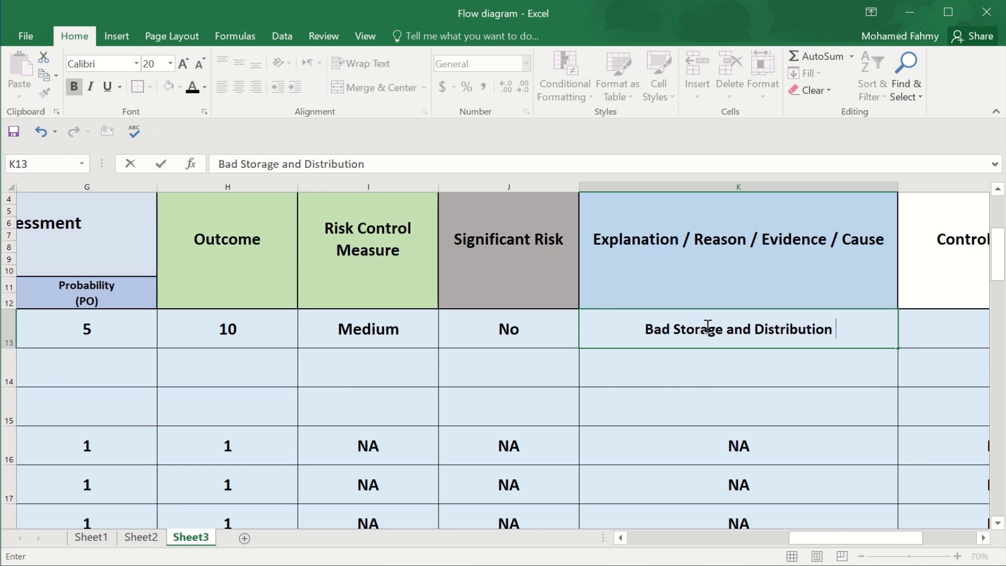
pyautogui.write('Conditio')
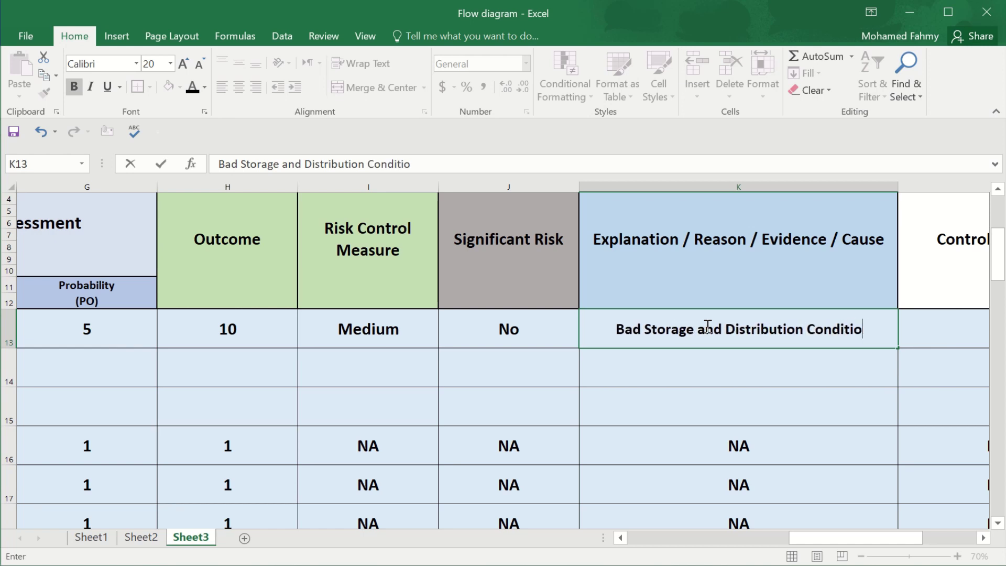
pyautogui.write('ns')
pyautogui.click(717, 413)
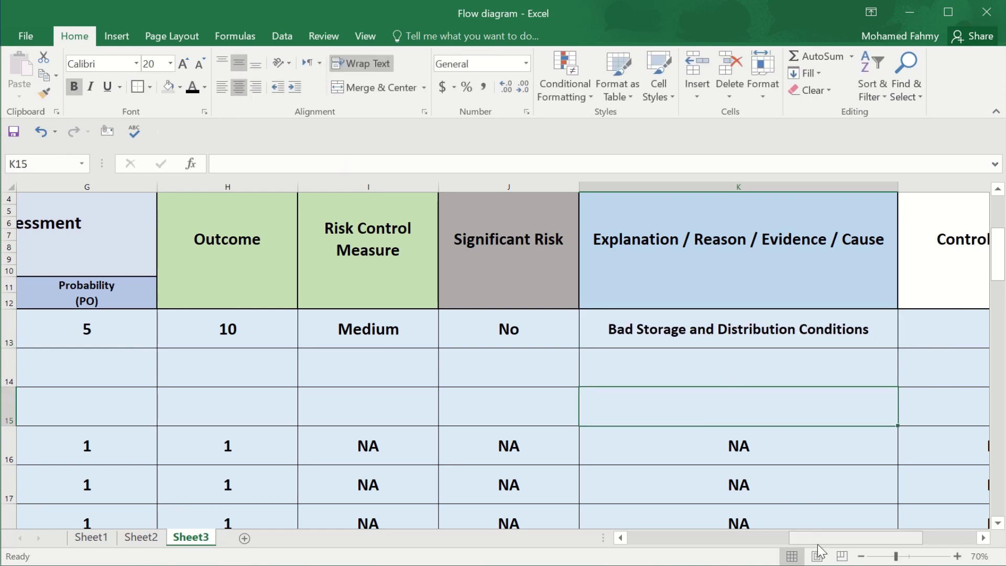
pyautogui.moveTo(817, 540); pyautogui.dragTo(844, 540)
pyautogui.click(839, 342)
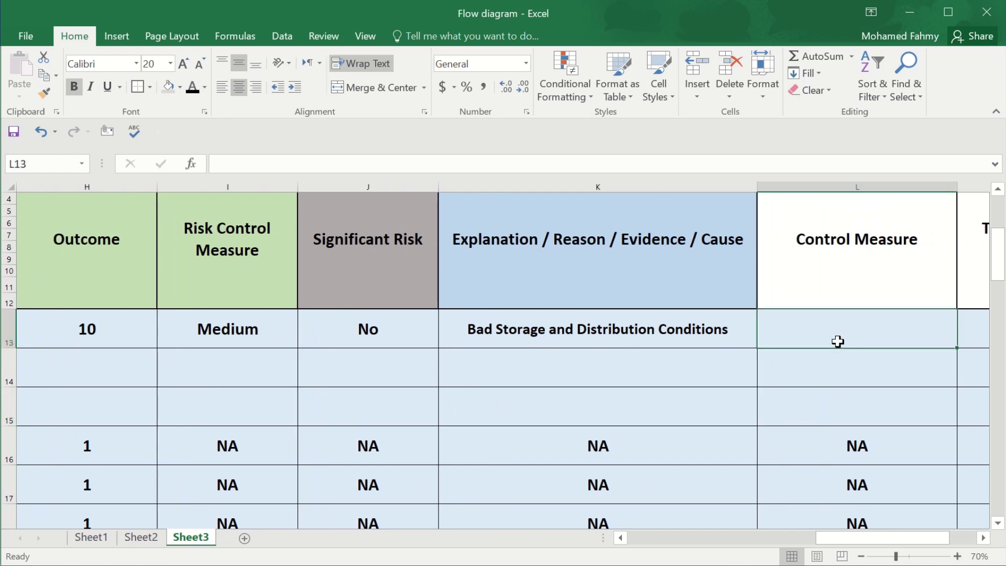
# Enter 'Receiving Visual Inspection and Approved Supplier' as the Dust control measure and PRP as its type.
pyautogui.write('Vis')
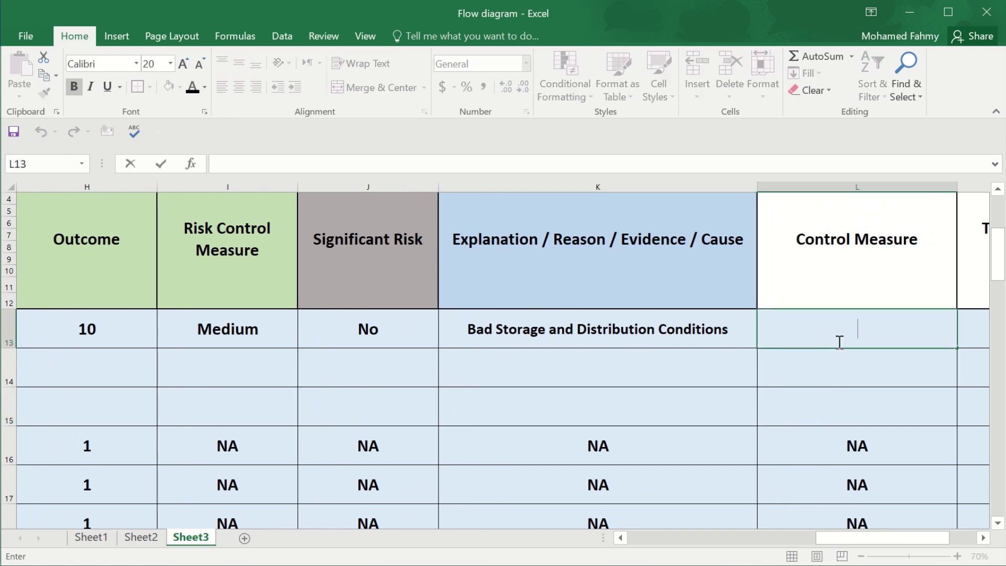
pyautogui.write('ual Inspe')
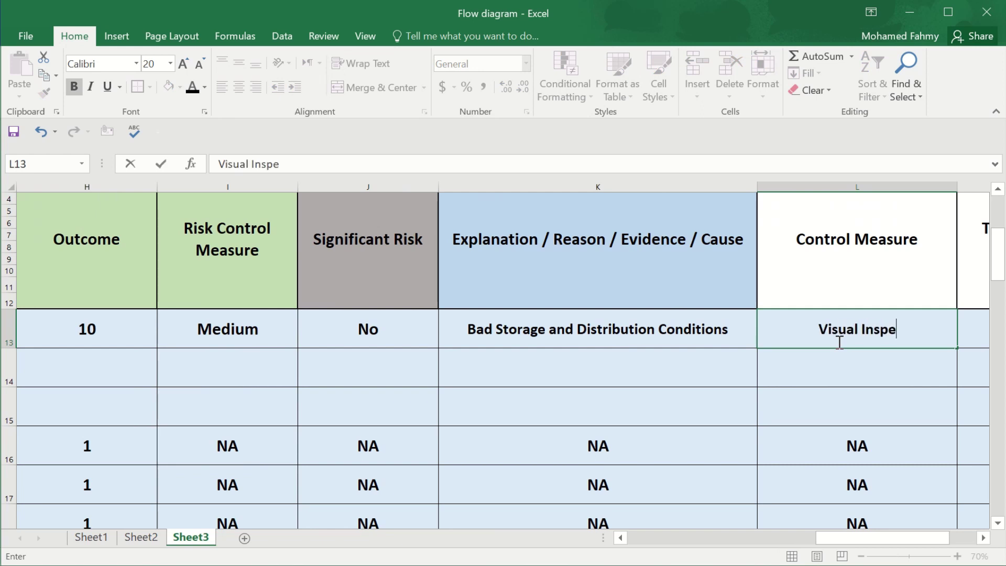
pyautogui.write('ction and ')
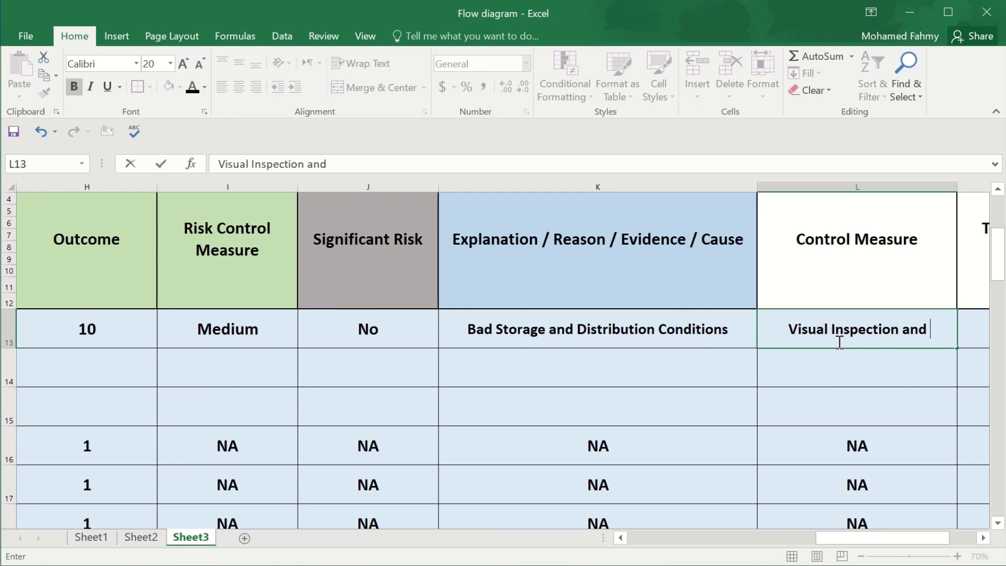
pyautogui.write('Ap')
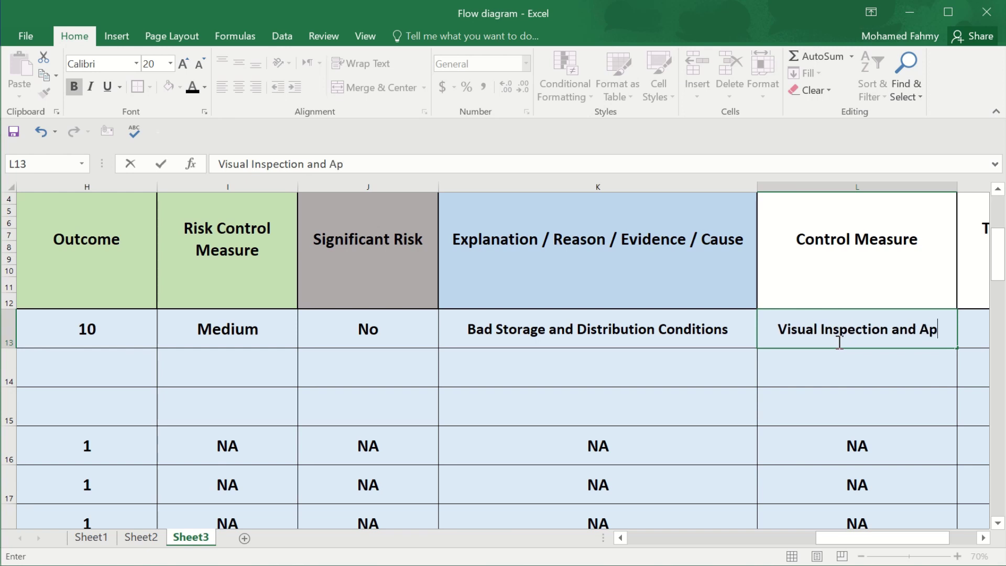
pyautogui.write('proved S')
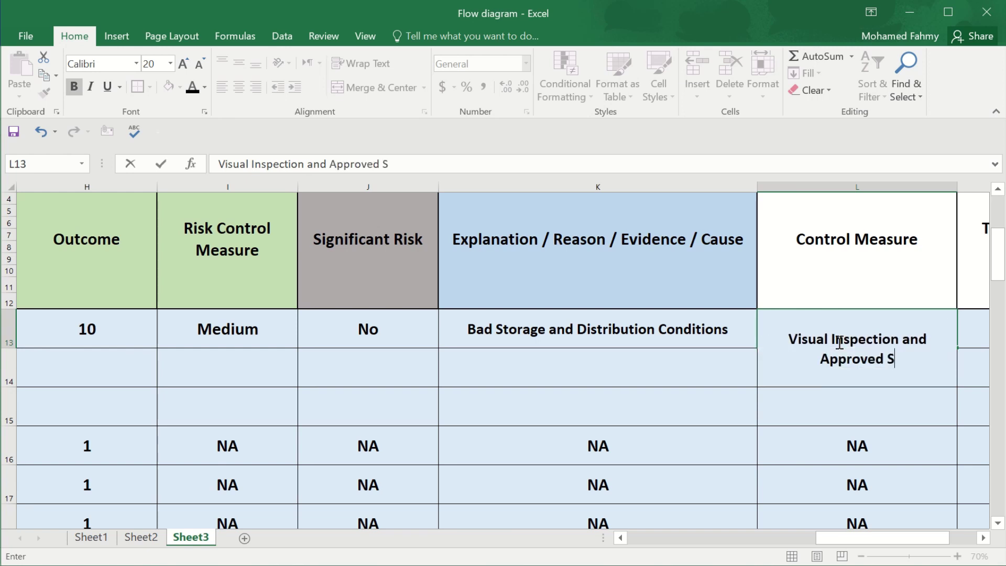
pyautogui.write('upplier')
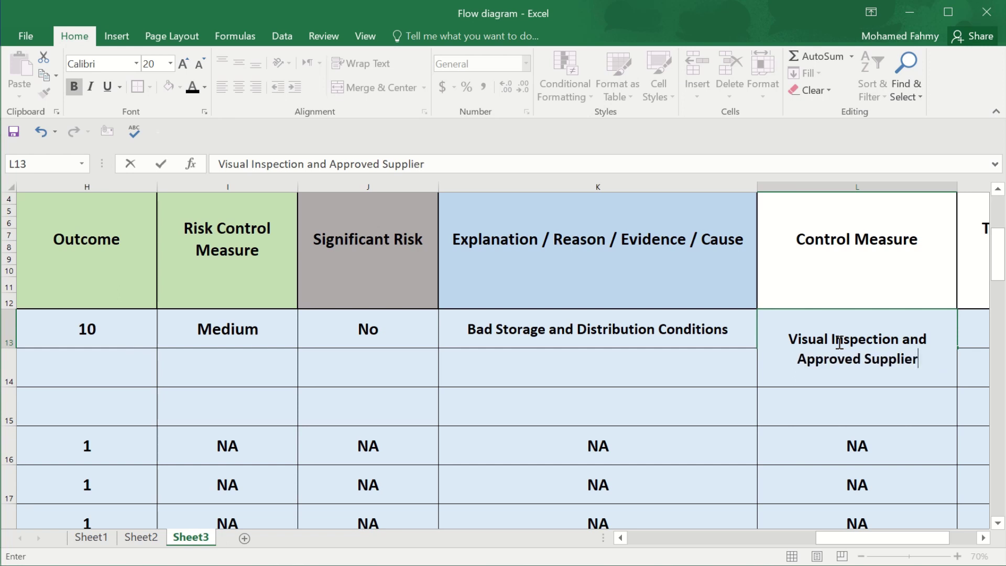
pyautogui.click(790, 338)
pyautogui.write('Recei')
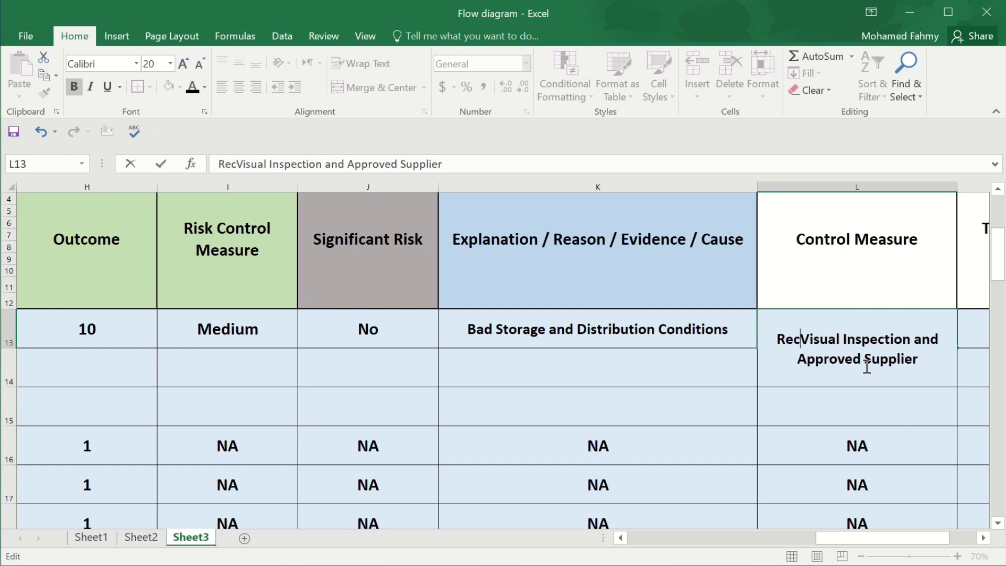
pyautogui.write('ving')
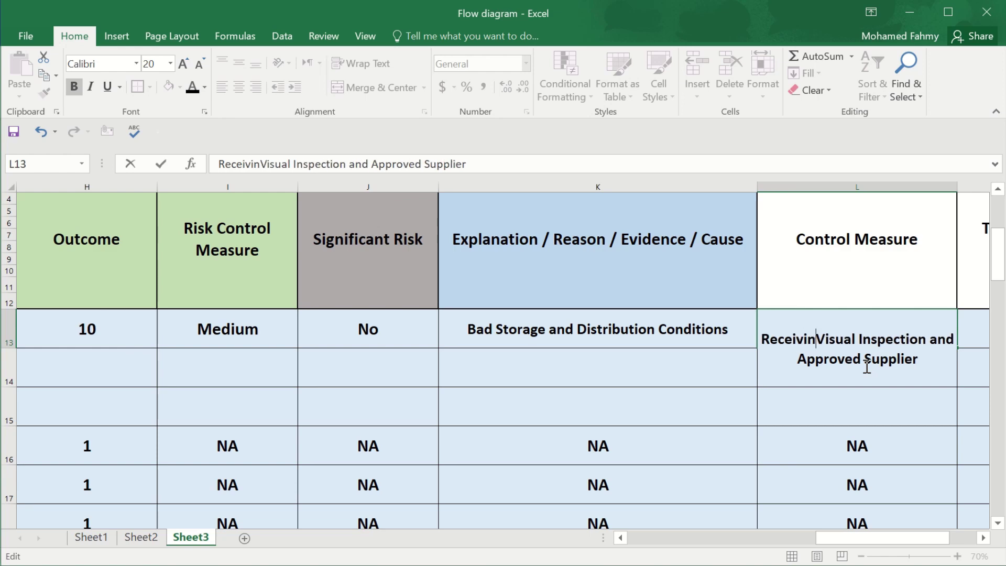
pyautogui.hotkey('ctrl', 'Return')
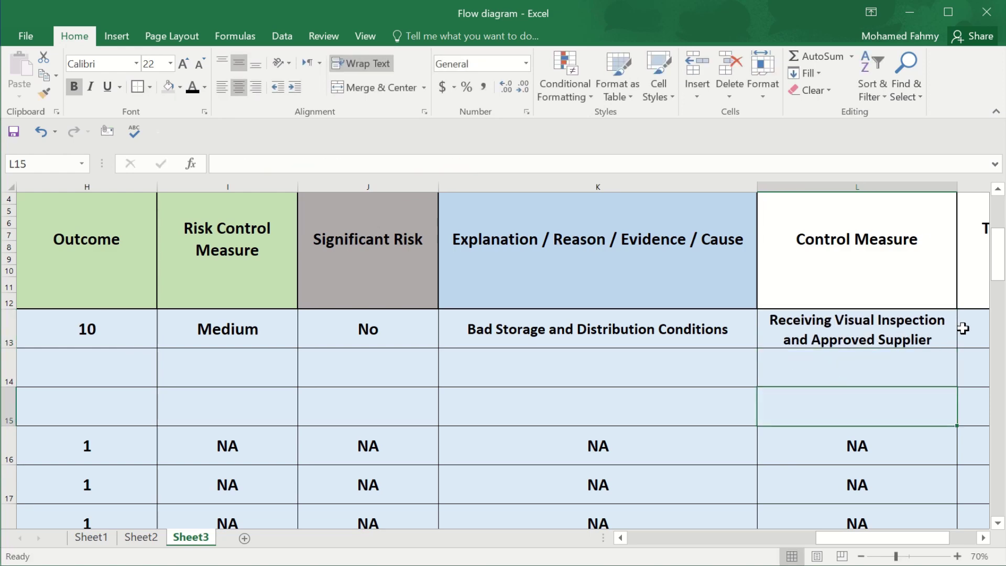
pyautogui.click(961, 329)
pyautogui.moveTo(891, 544); pyautogui.dragTo(918, 543)
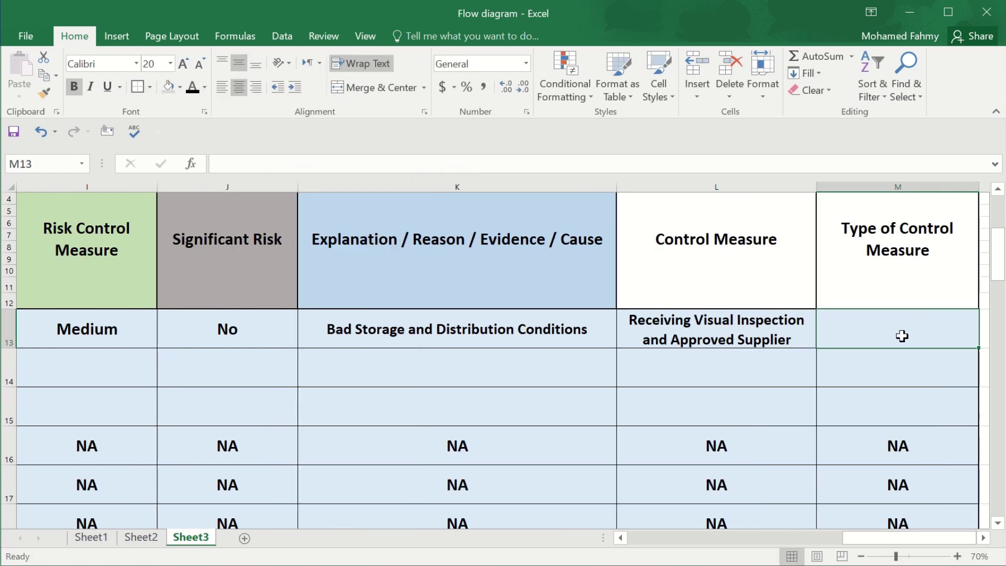
pyautogui.write('PRP')
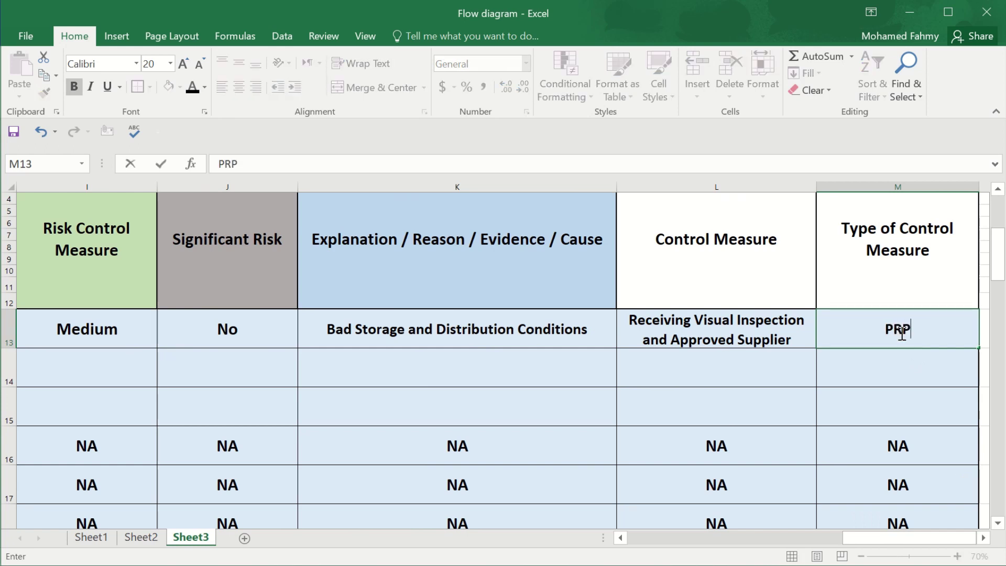
# In L13, replace 'and' with a comma and append 'and Proper GWP (Good Warehousing Practices)'.
pyautogui.click(791, 338)
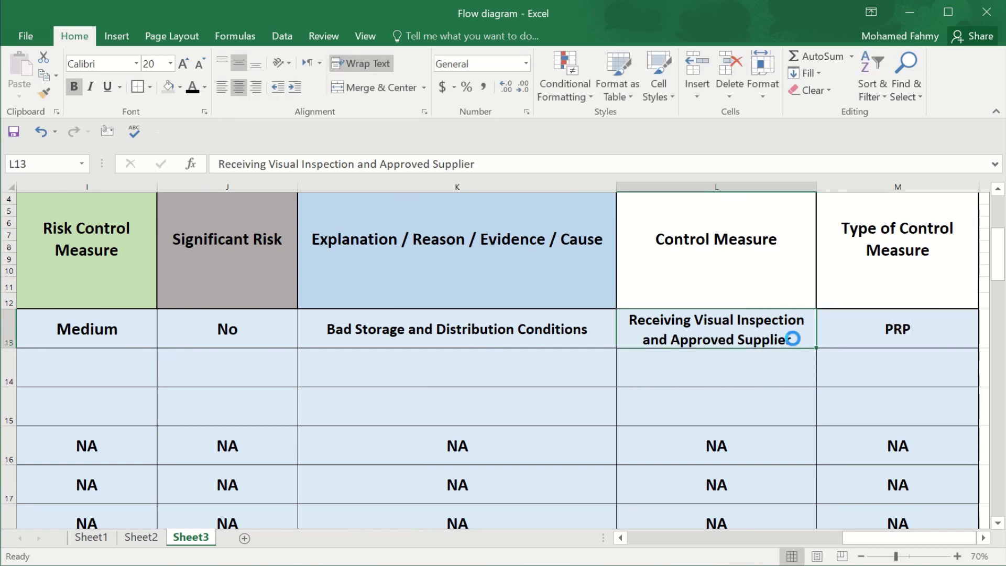
pyautogui.doubleClick(798, 338)
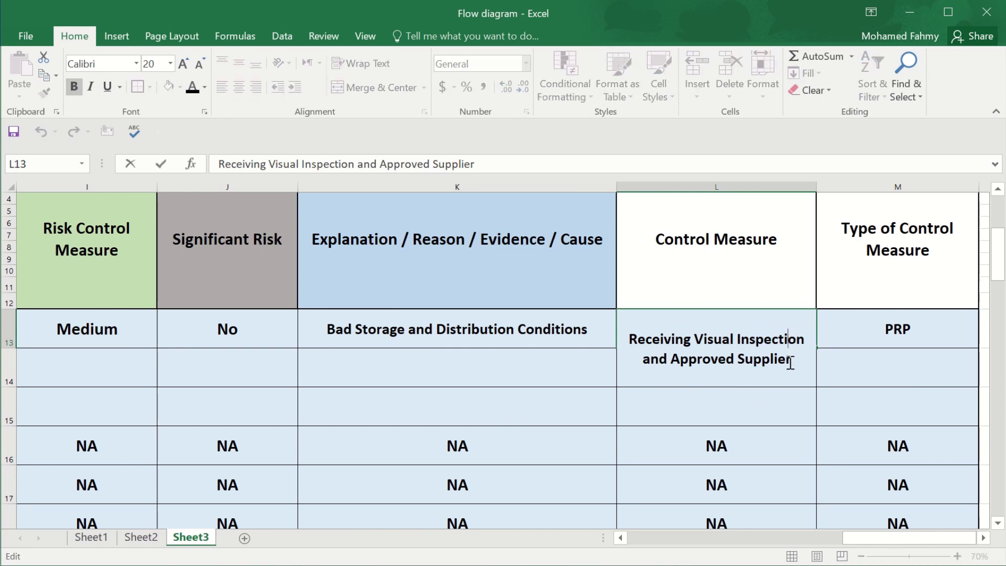
pyautogui.moveTo(790, 359); pyautogui.dragTo(673, 362)
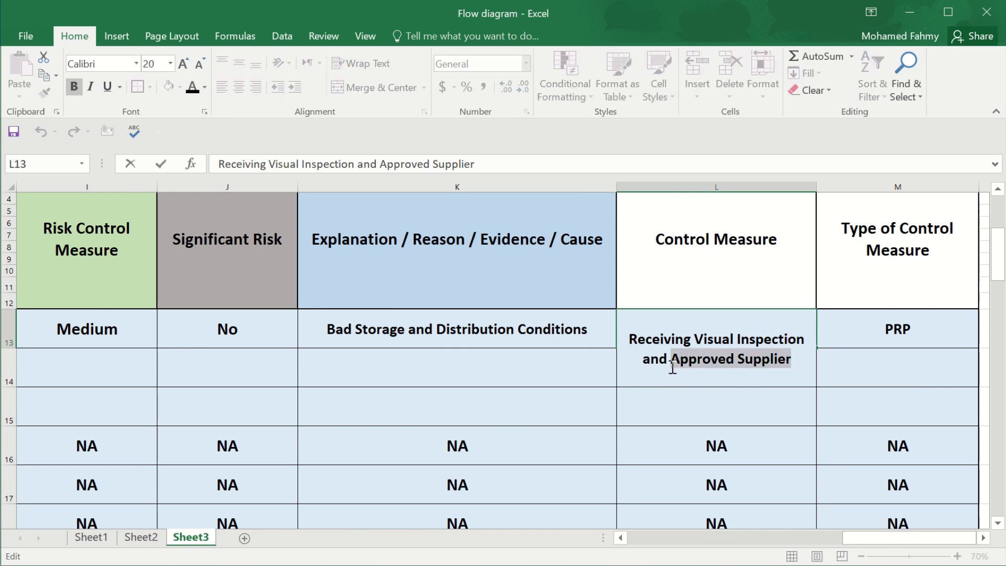
pyautogui.click(732, 398)
pyautogui.click(711, 331)
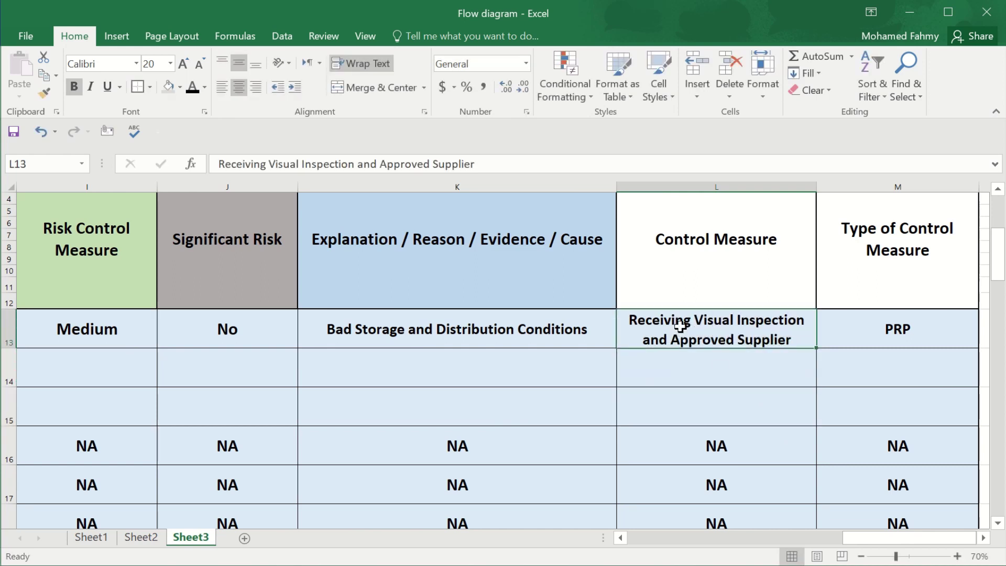
pyautogui.doubleClick(653, 340)
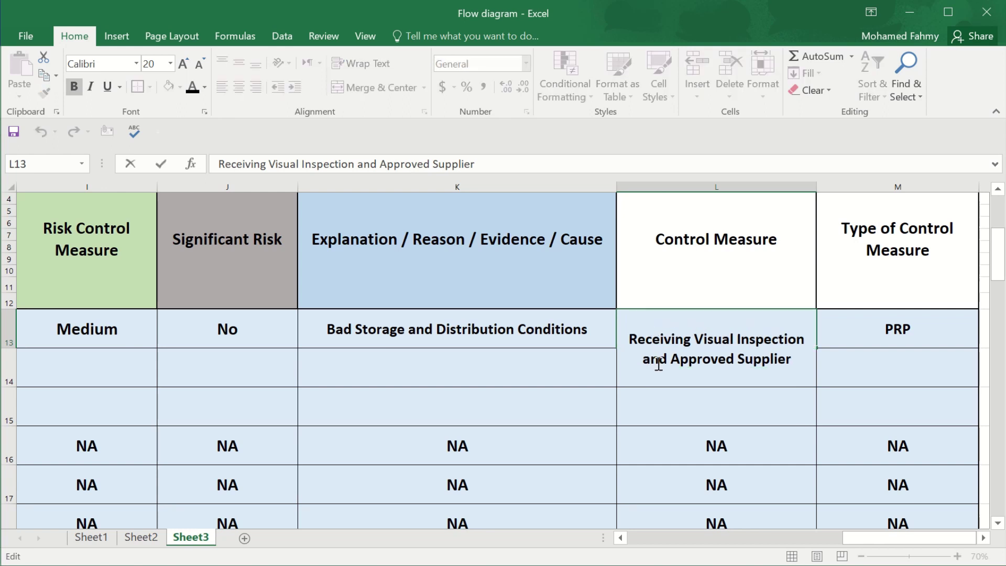
pyautogui.doubleClick(656, 360)
pyautogui.write(',')
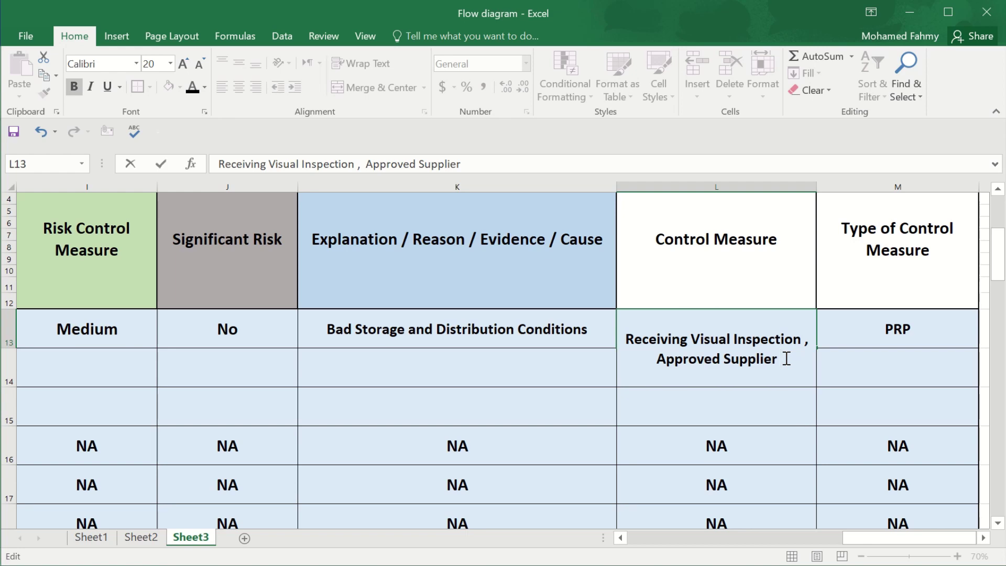
pyautogui.write('and ')
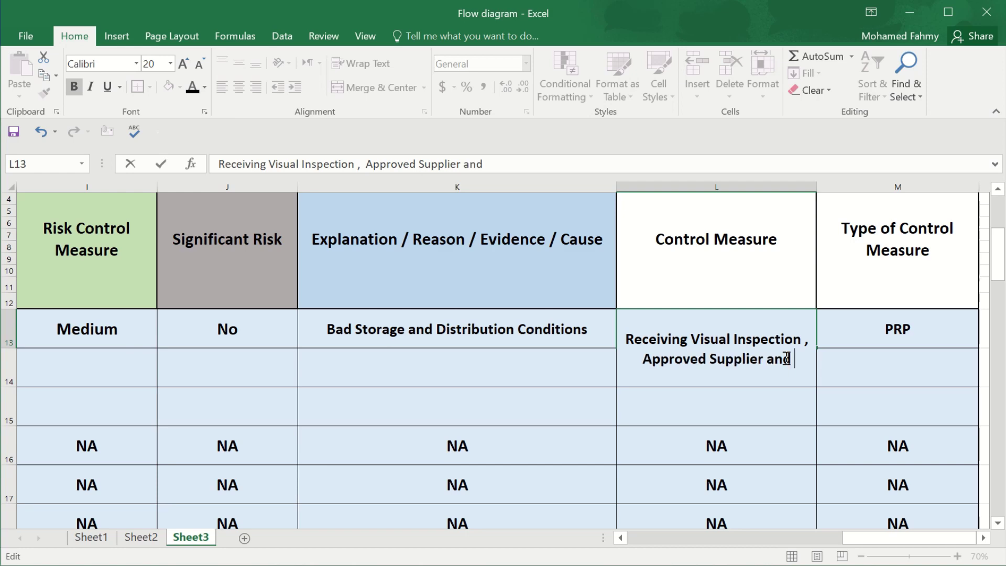
pyautogui.write('Proper')
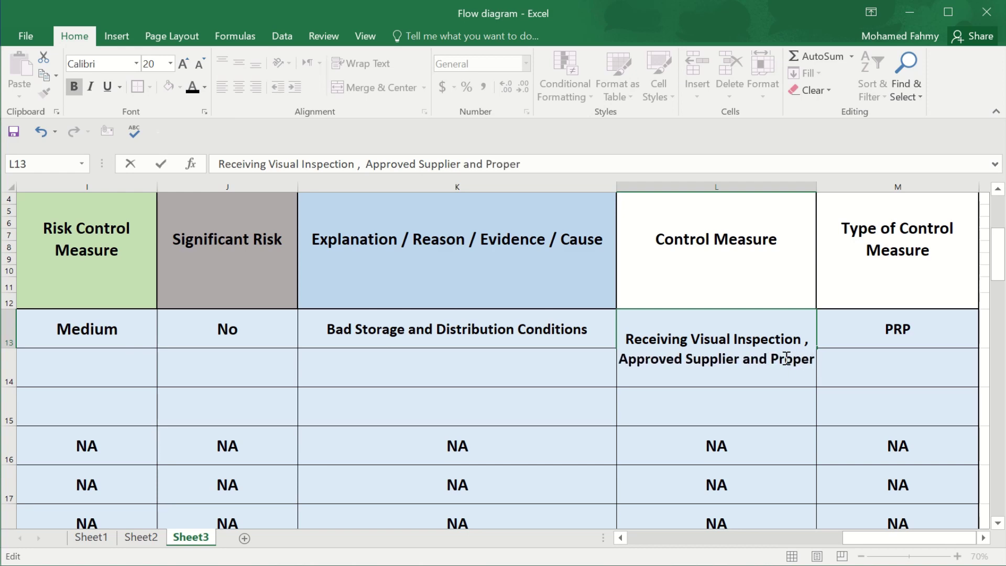
pyautogui.write(' GWP ')
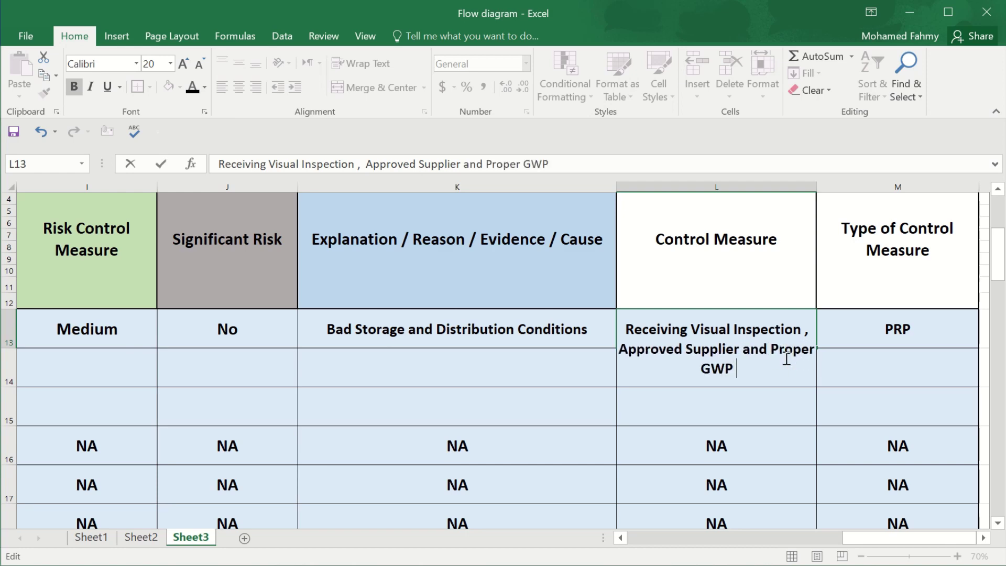
pyautogui.write('(Good')
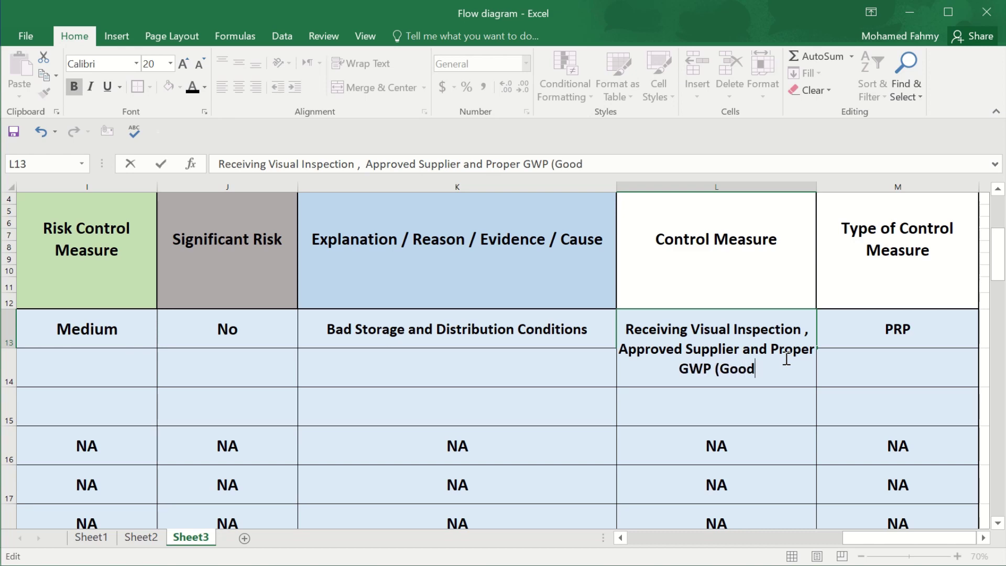
pyautogui.write(' Warehousing Practi')
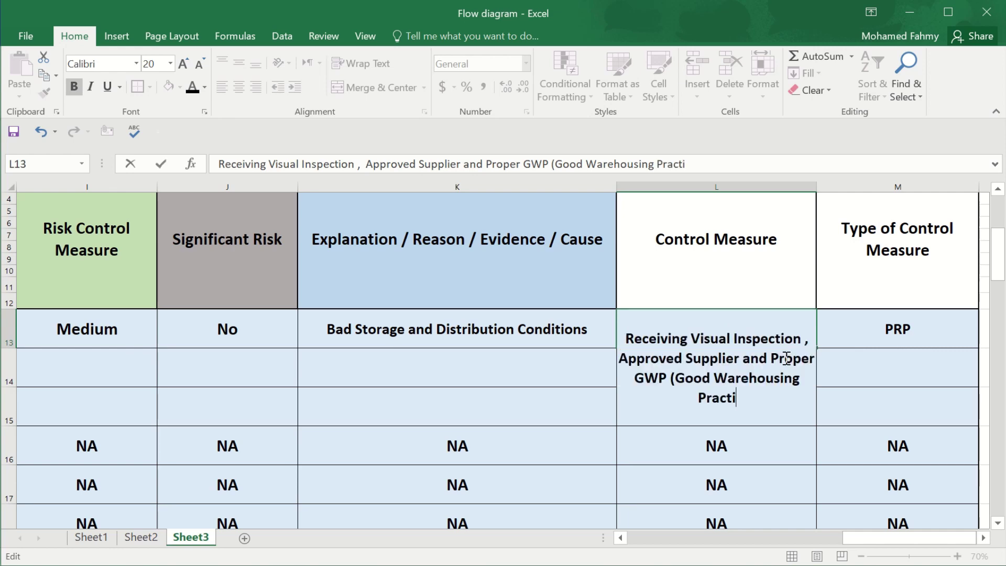
pyautogui.write('ces')
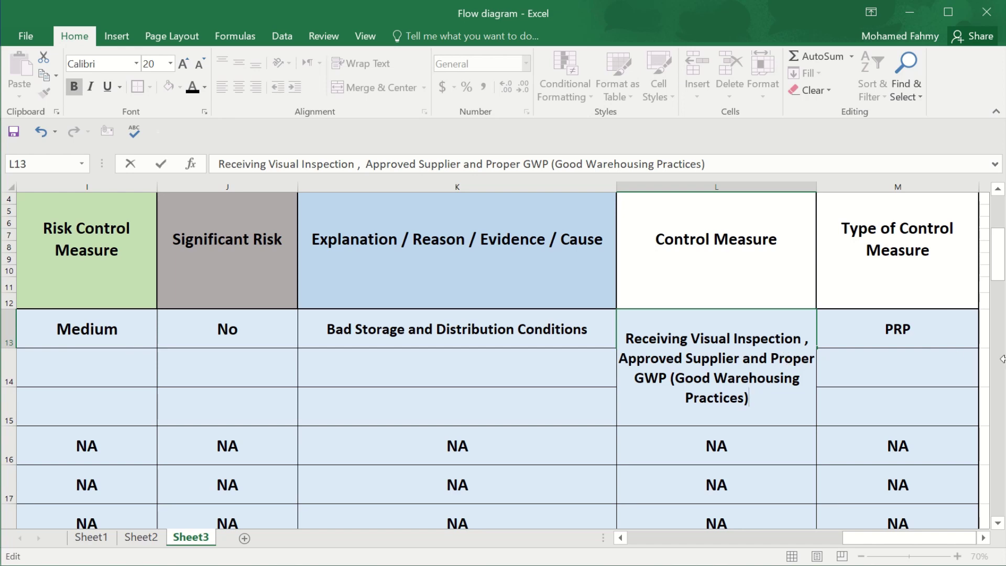
pyautogui.click(881, 394)
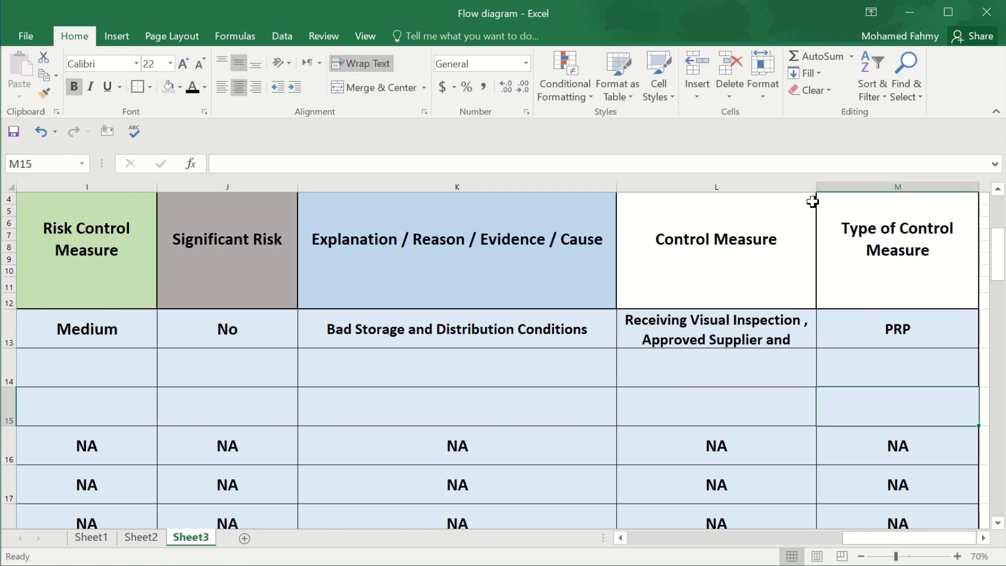
# Make row 13 taller and add 'in Pack. M. WH' to the control measure.
pyautogui.moveTo(10, 347); pyautogui.dragTo(11, 389)
pyautogui.click(666, 367)
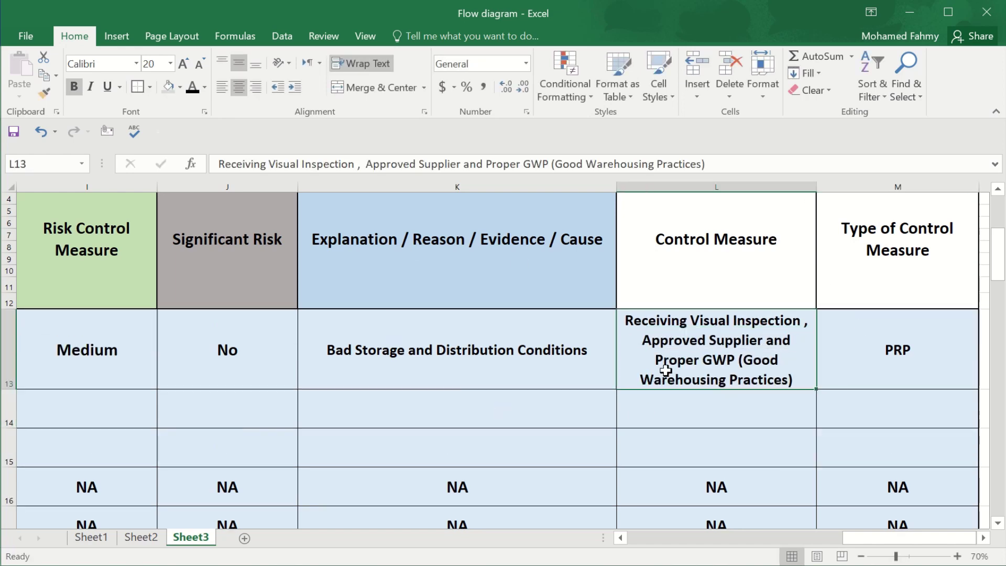
pyautogui.doubleClick(798, 381)
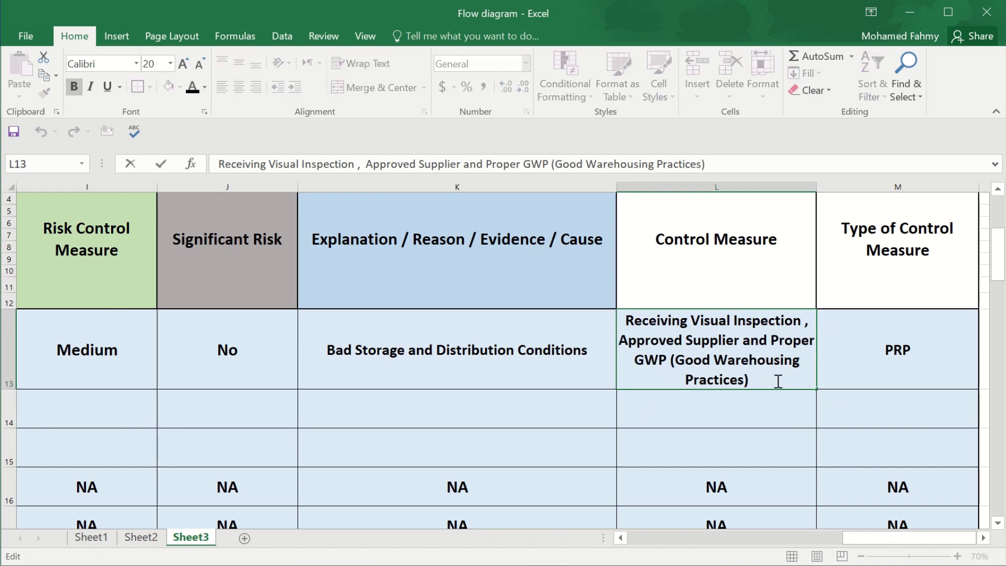
pyautogui.write('in ')
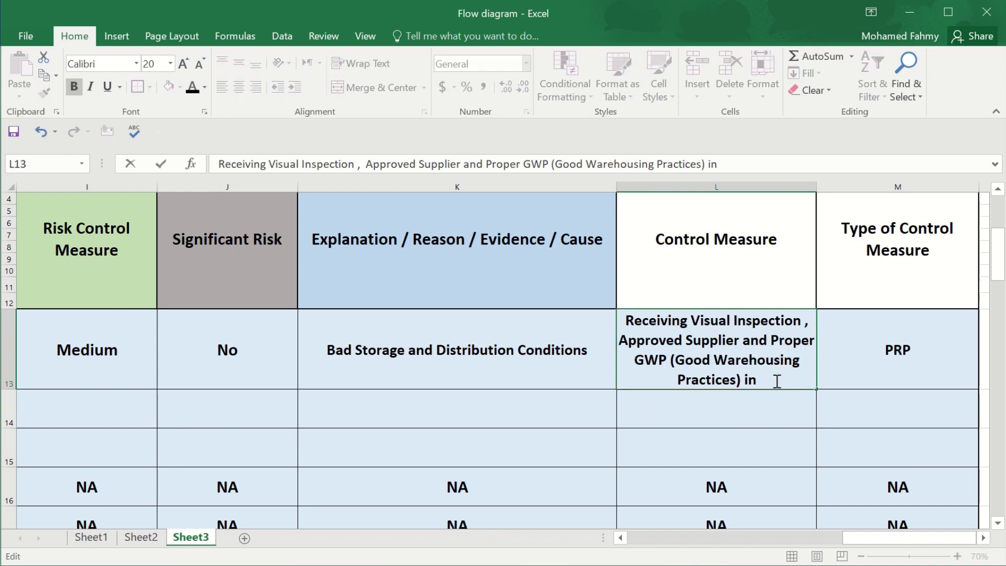
pyautogui.write('Pac')
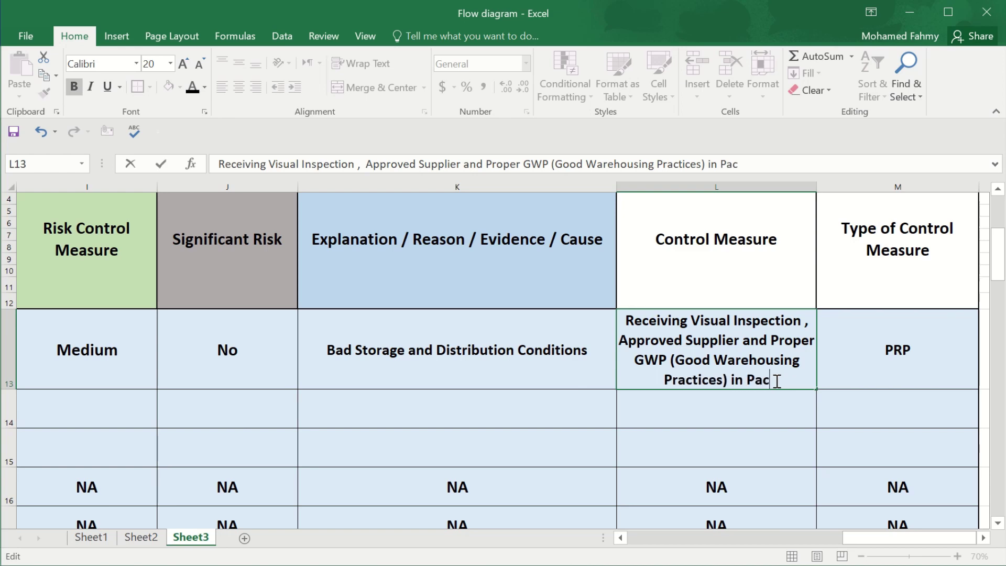
pyautogui.write('k. M')
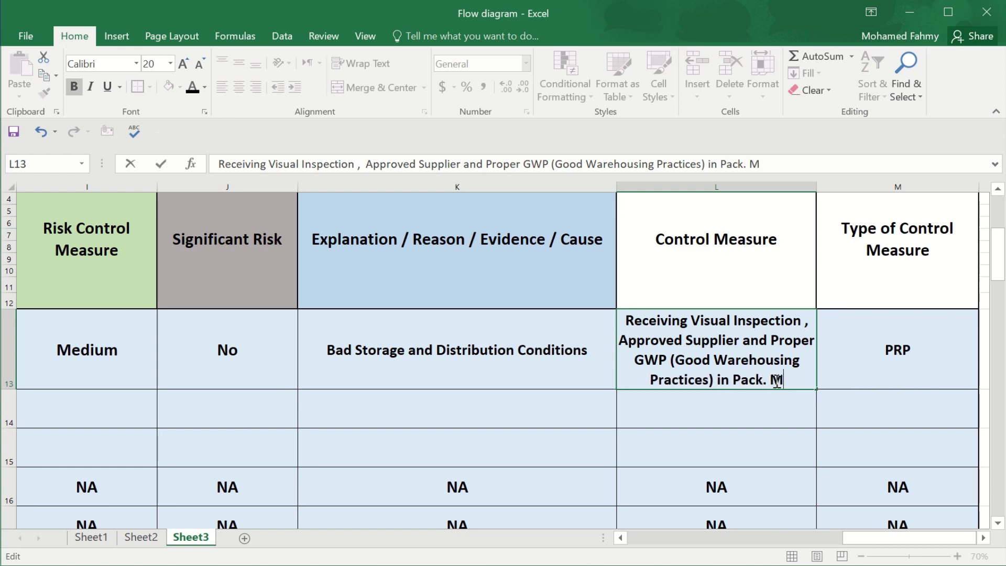
pyautogui.write('. WH')
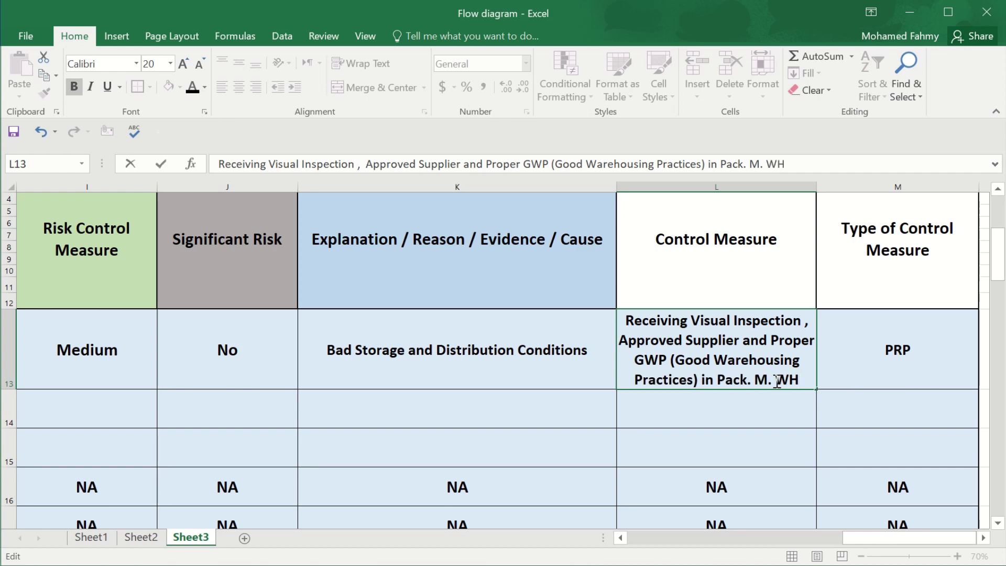
pyautogui.press('Return')
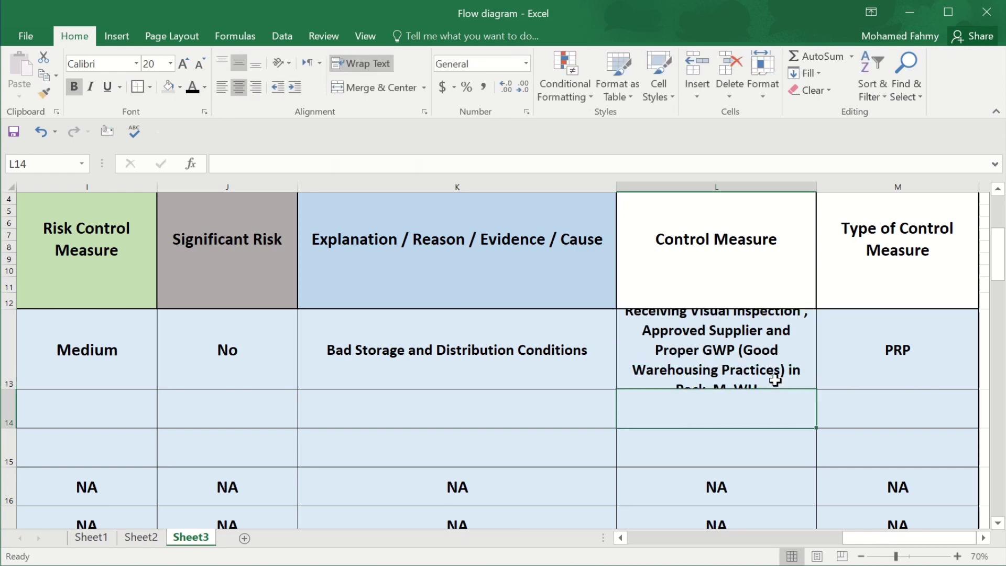
# Reduce the L13 control measure text to 16 point.
pyautogui.click(207, 65)
pyautogui.press('Up')
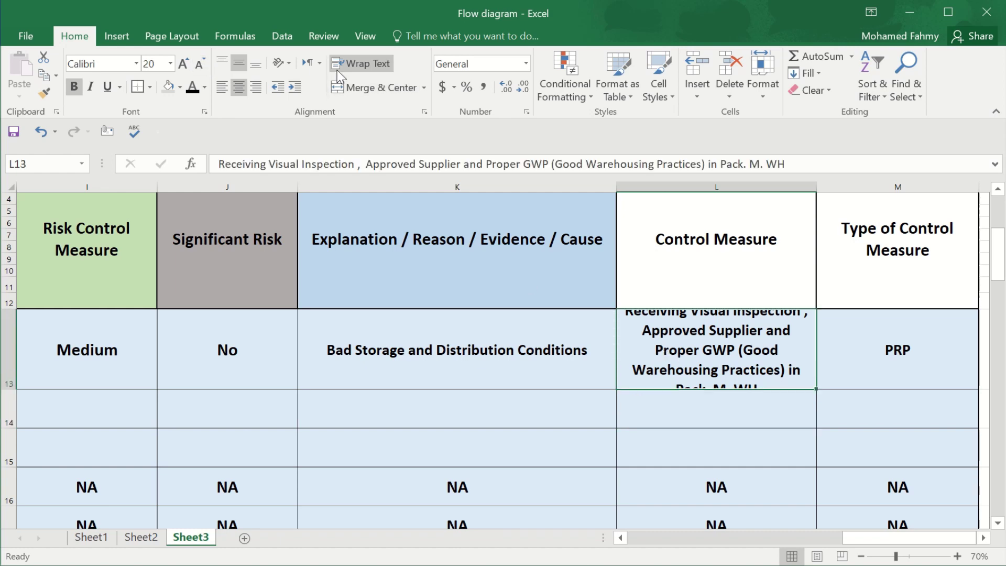
pyautogui.click(201, 66)
pyautogui.click(200, 66)
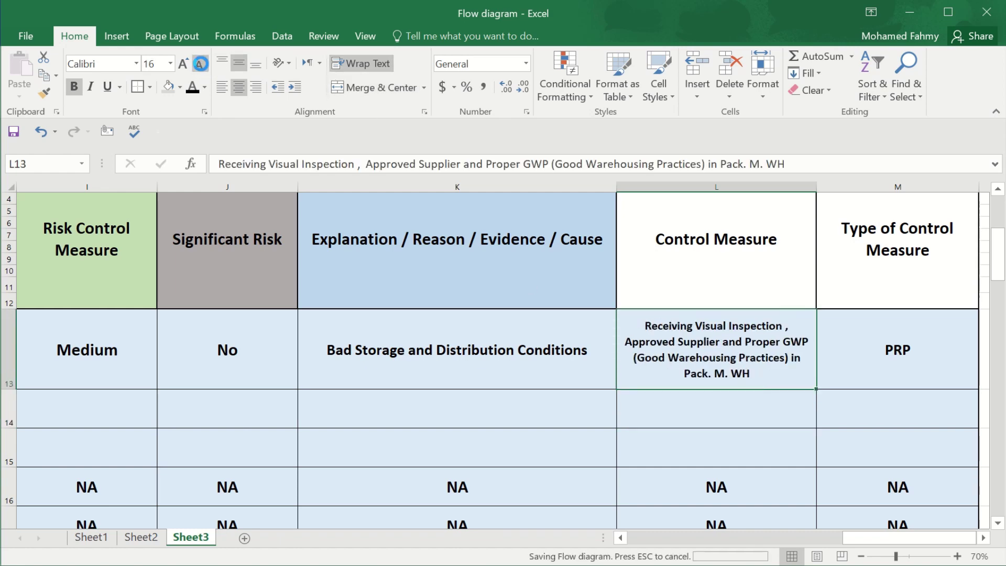
pyautogui.moveTo(858, 542); pyautogui.dragTo(644, 542)
pyautogui.click(534, 351)
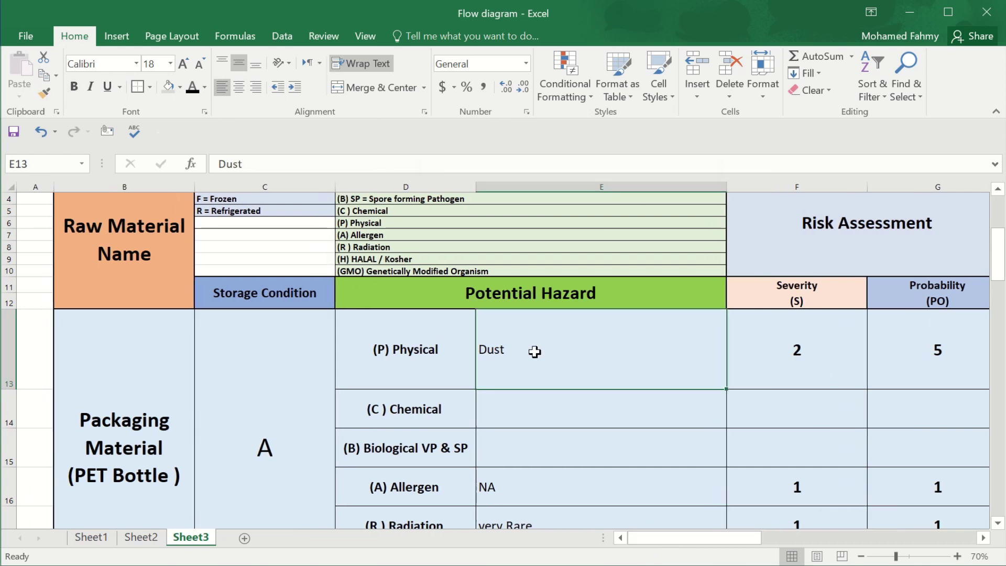
# In E14, type 'using Raw materials in Processing of PET bottles not comply with World Satndard'.
pyautogui.scroll(-1, 516, 409)
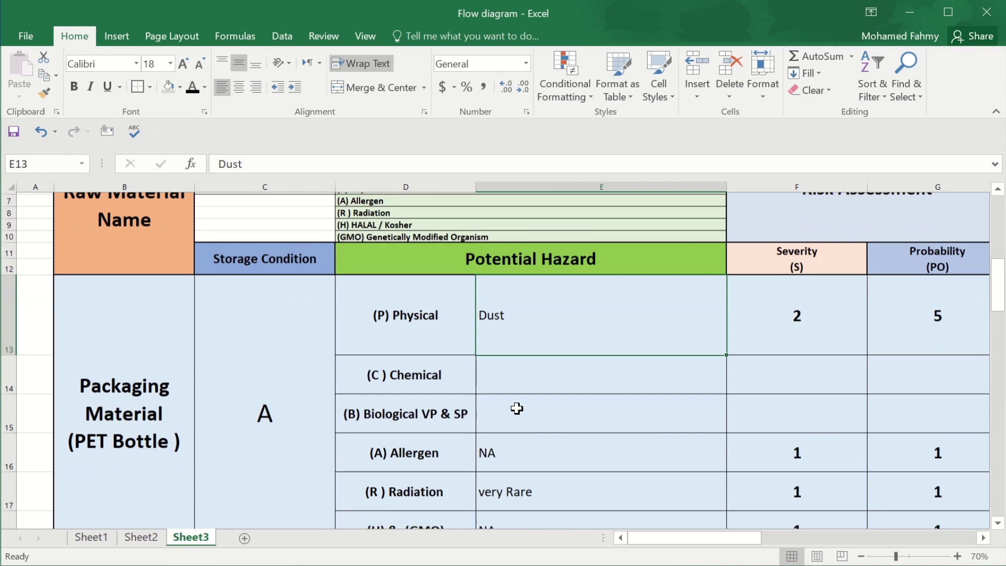
pyautogui.doubleClick(518, 379)
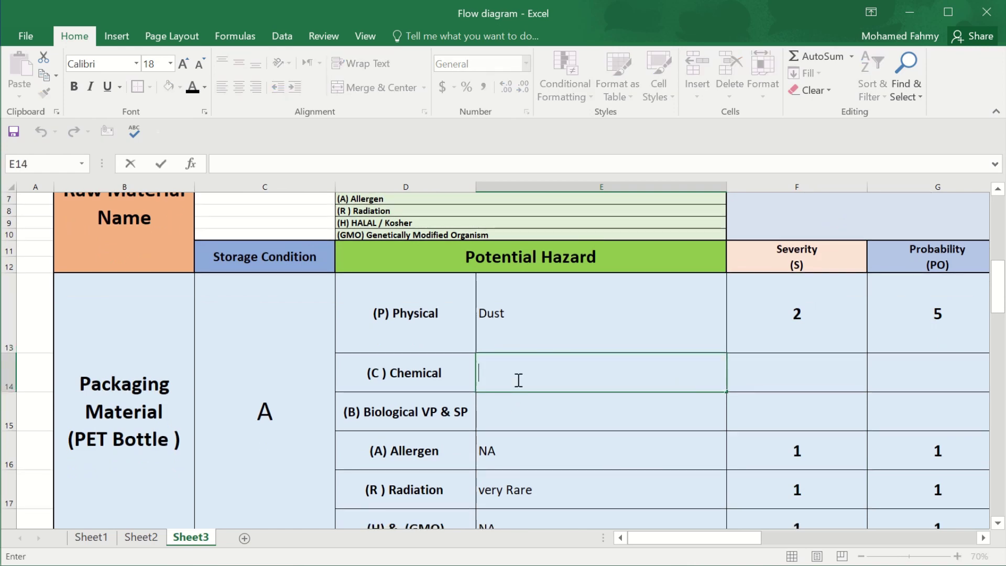
pyautogui.write('using Raw')
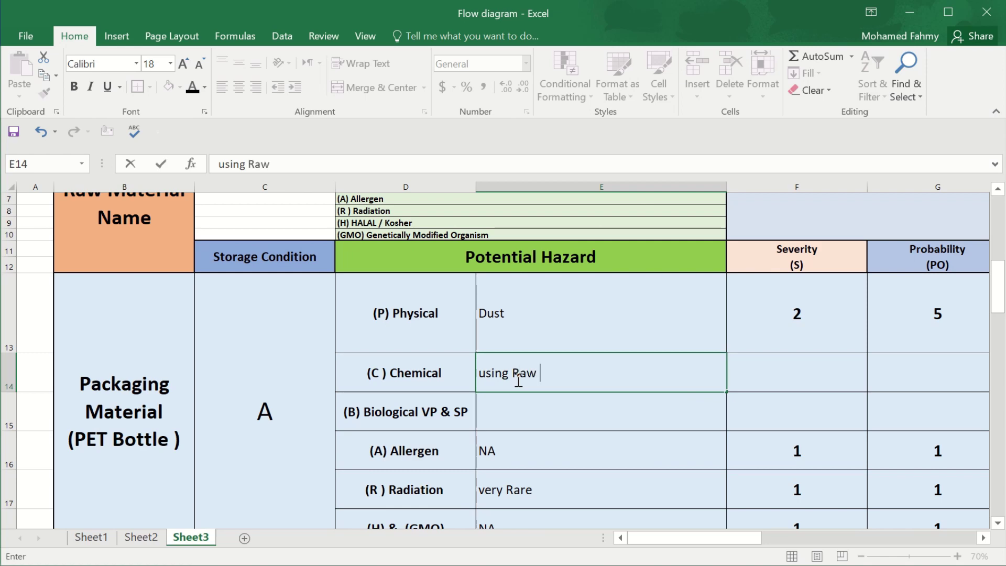
pyautogui.write(' materials')
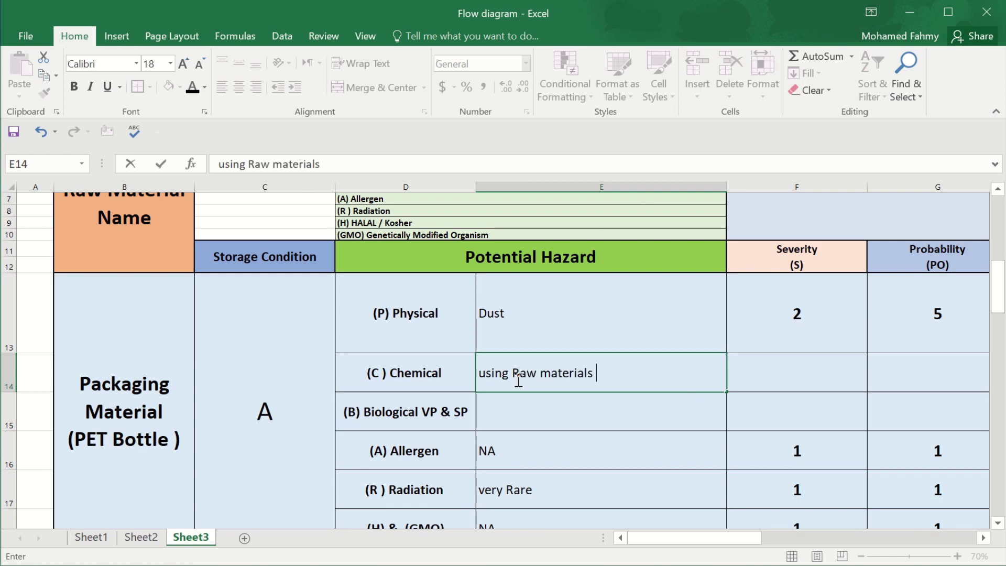
pyautogui.write(' in Processing of PET')
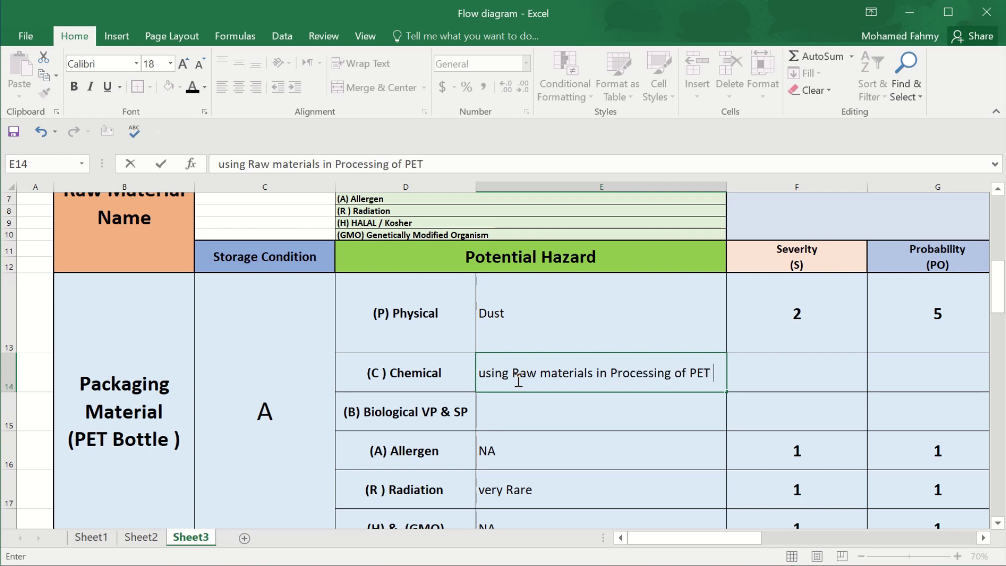
pyautogui.write(' bottle')
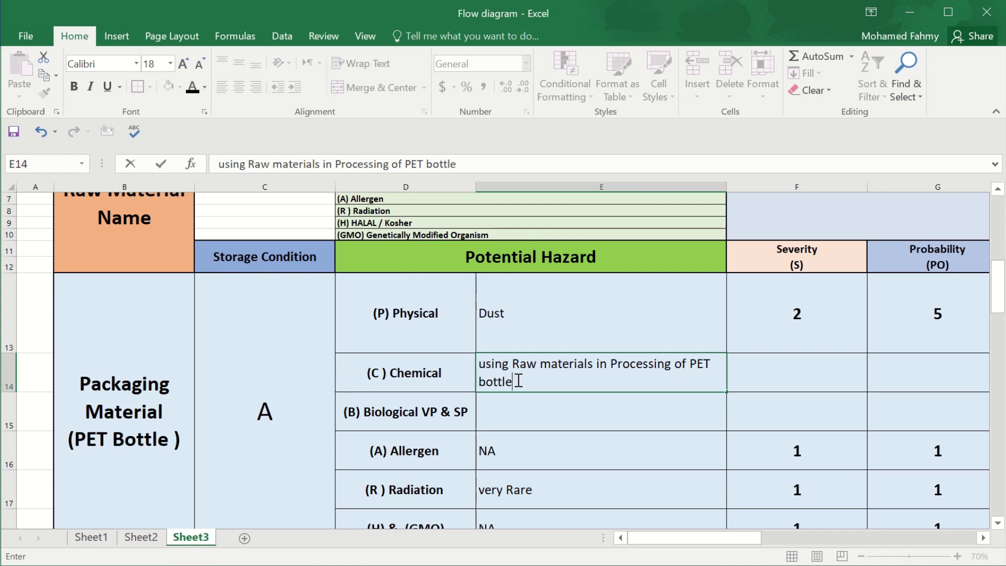
pyautogui.write('s not comply wi')
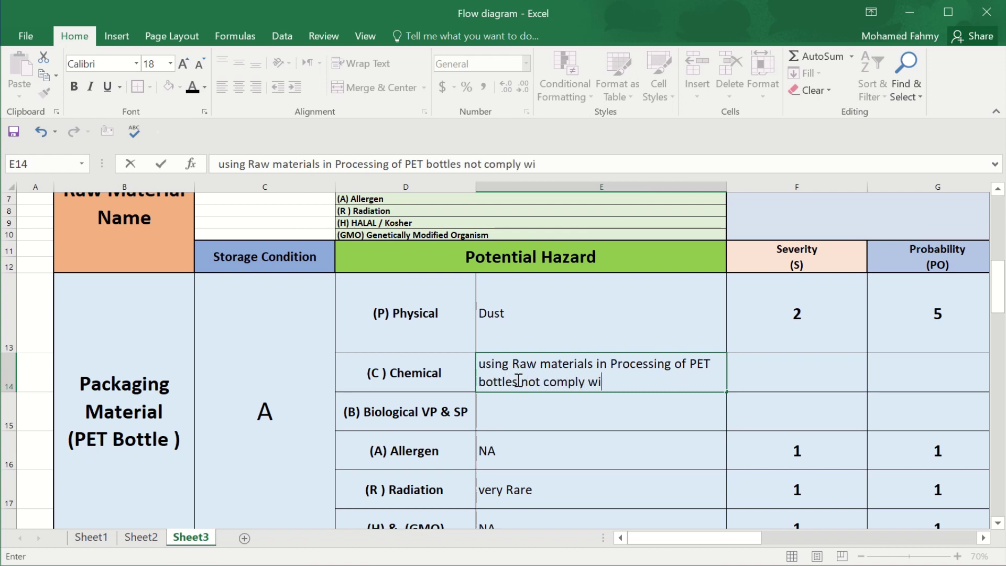
pyautogui.write('th World')
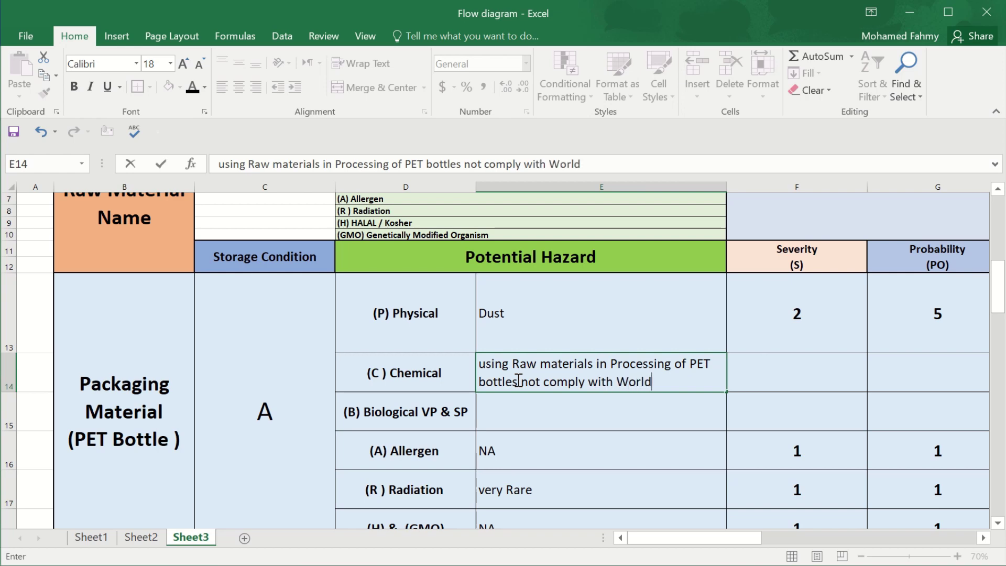
pyautogui.write(' Satndards')
# Spell-check the Chemical hazard entry, changing 'Satndards' to 'Standards' throughout the sheet.
pyautogui.click(677, 456)
pyautogui.click(644, 358)
pyautogui.click(135, 132)
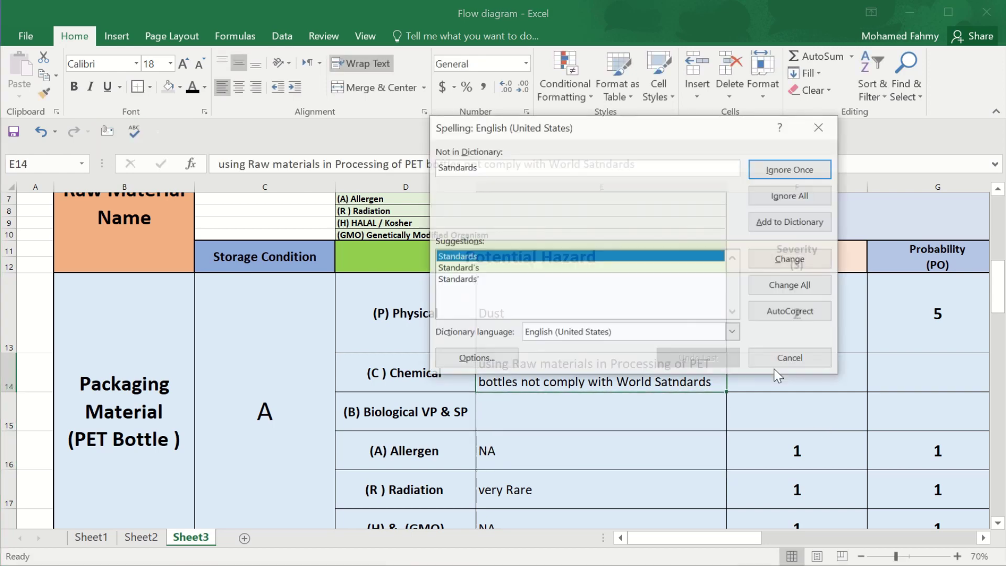
pyautogui.click(789, 285)
pyautogui.click(452, 336)
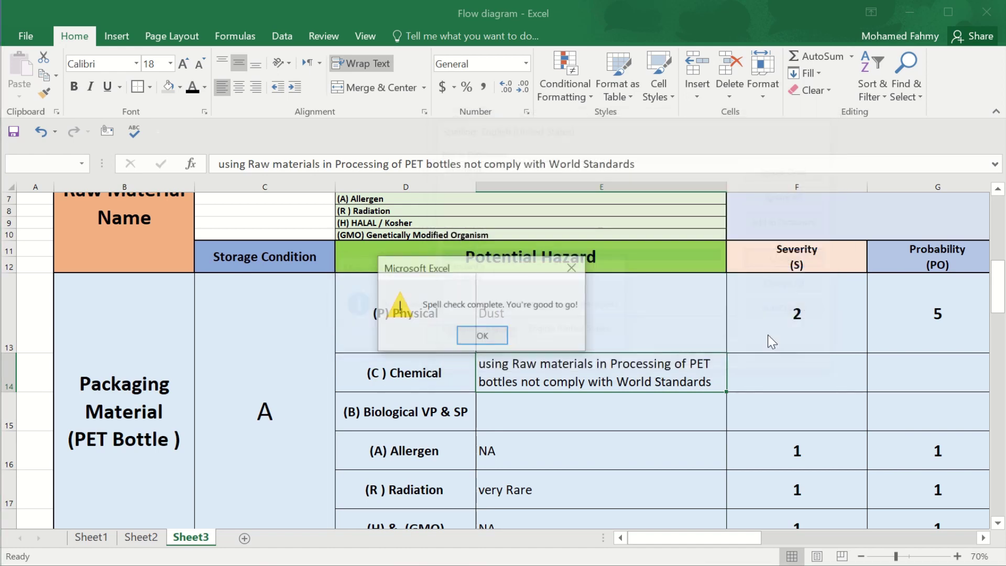
pyautogui.click(475, 337)
# Give the Chemical row severity 1 and probability 1, and fill the outcome formula down from H13.
pyautogui.click(814, 365)
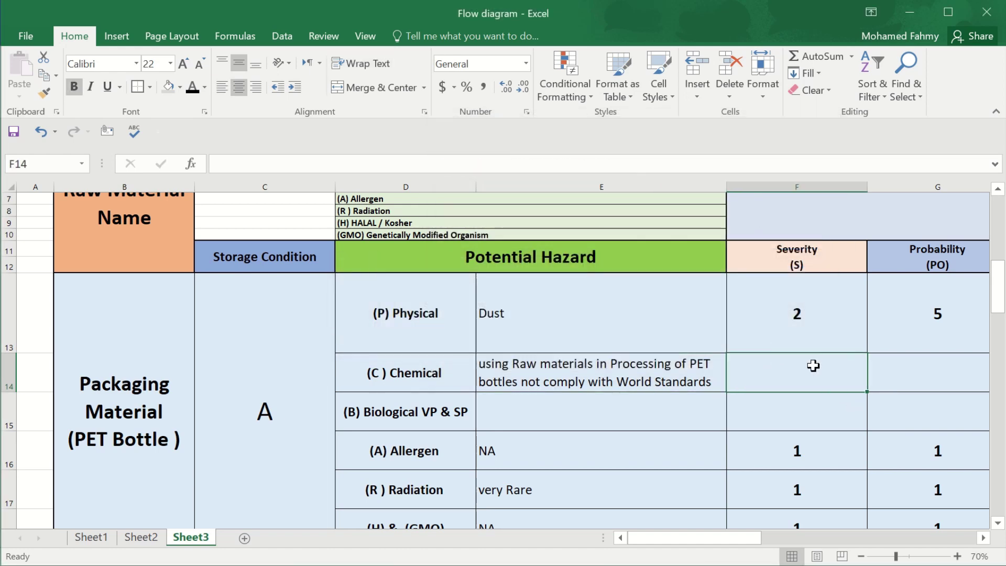
pyautogui.write('1')
pyautogui.press('Tab')
pyautogui.write('1')
pyautogui.moveTo(756, 540); pyautogui.dragTo(818, 539)
pyautogui.click(780, 377)
pyautogui.click(768, 325)
pyautogui.moveTo(830, 353); pyautogui.dragTo(873, 370)
# Set the Chemical row's risk control measure to Low and copy significant risk 'No' from J13.
pyautogui.click(879, 373)
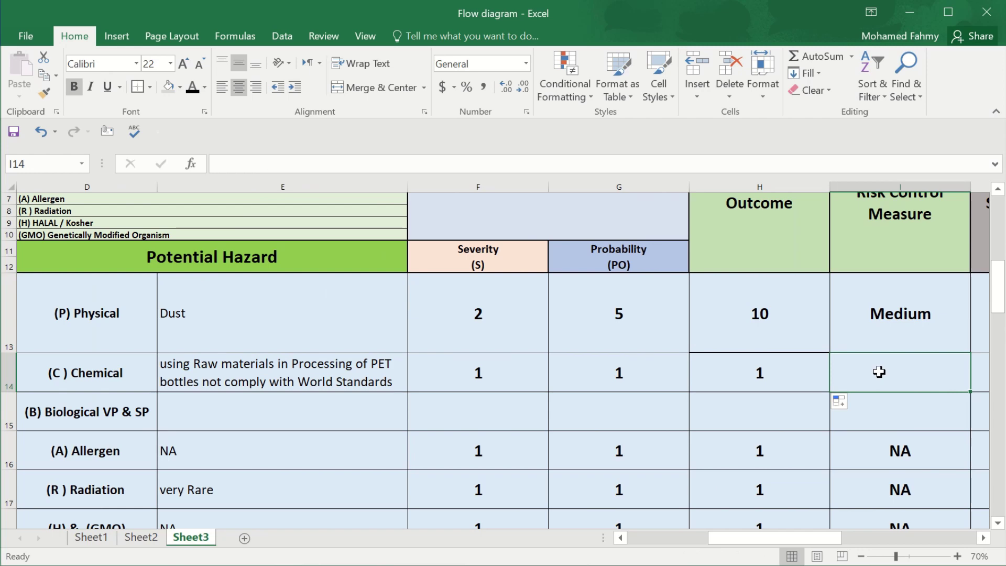
pyautogui.write('Low')
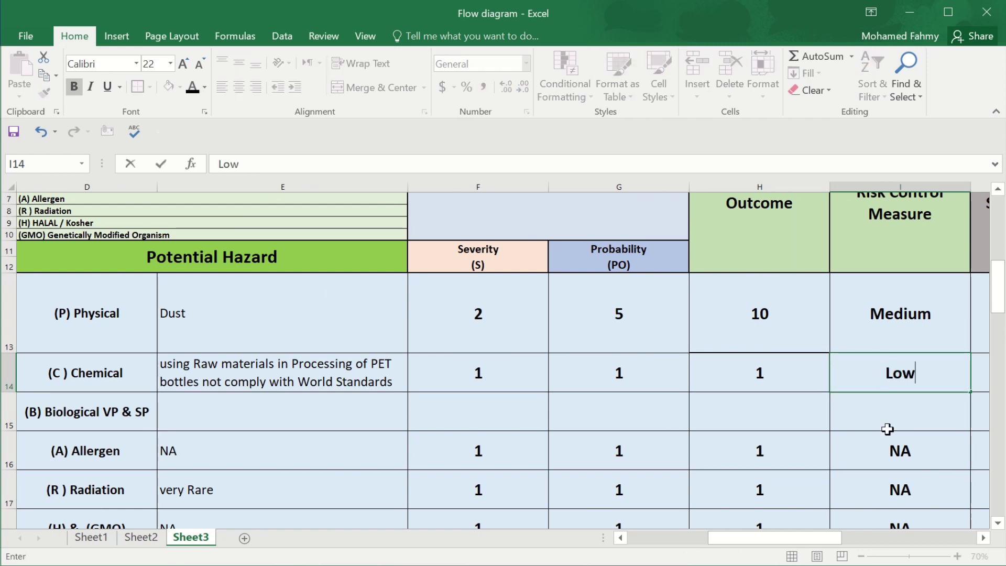
pyautogui.press('Return')
pyautogui.moveTo(796, 540); pyautogui.dragTo(850, 535)
pyautogui.click(692, 369)
pyautogui.click(669, 328)
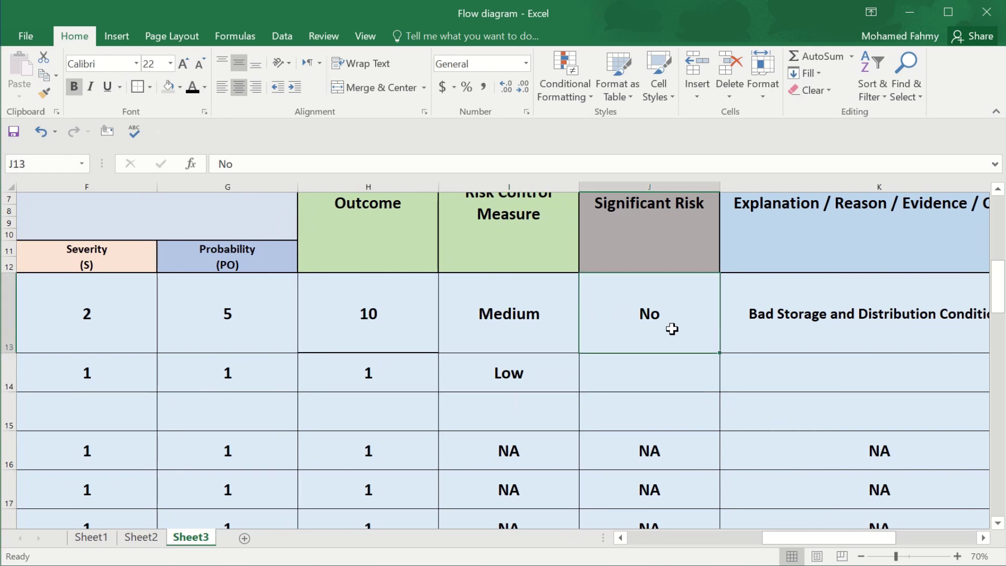
pyautogui.hotkey('ctrl', 'c')
pyautogui.click(667, 387)
pyautogui.hotkey('ctrl', 'v')
pyautogui.click(829, 365)
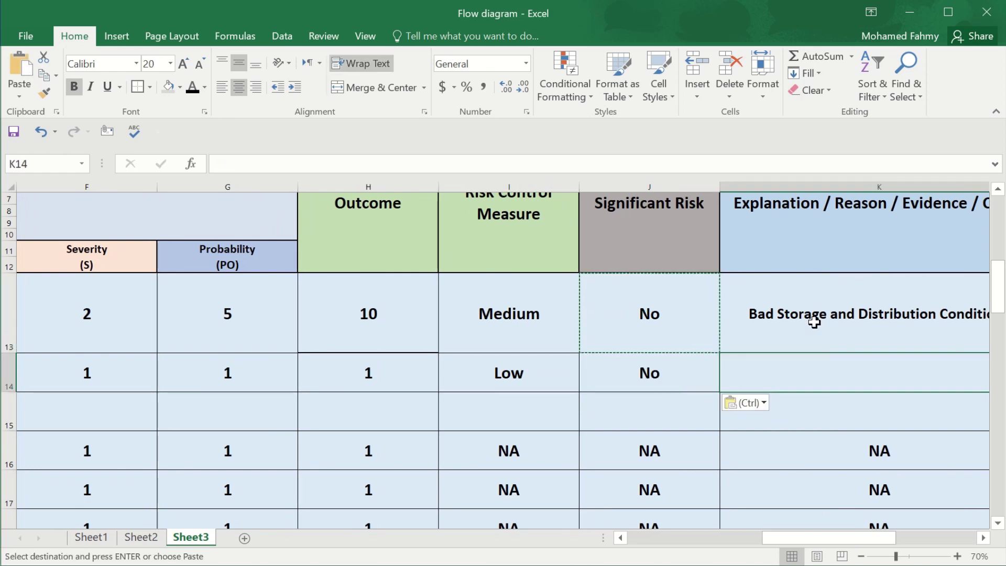
pyautogui.moveTo(813, 539); pyautogui.dragTo(710, 540)
# Copy the chemical hazard description from E14 into the K14 explanation cell.
pyautogui.click(513, 377)
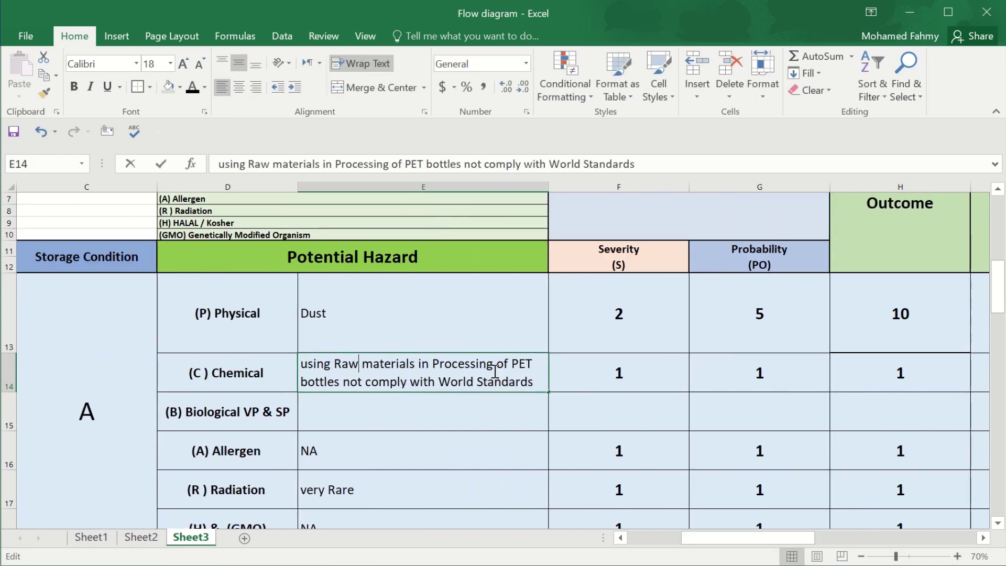
pyautogui.doubleClick(538, 382)
pyautogui.moveTo(539, 382); pyautogui.dragTo(301, 364)
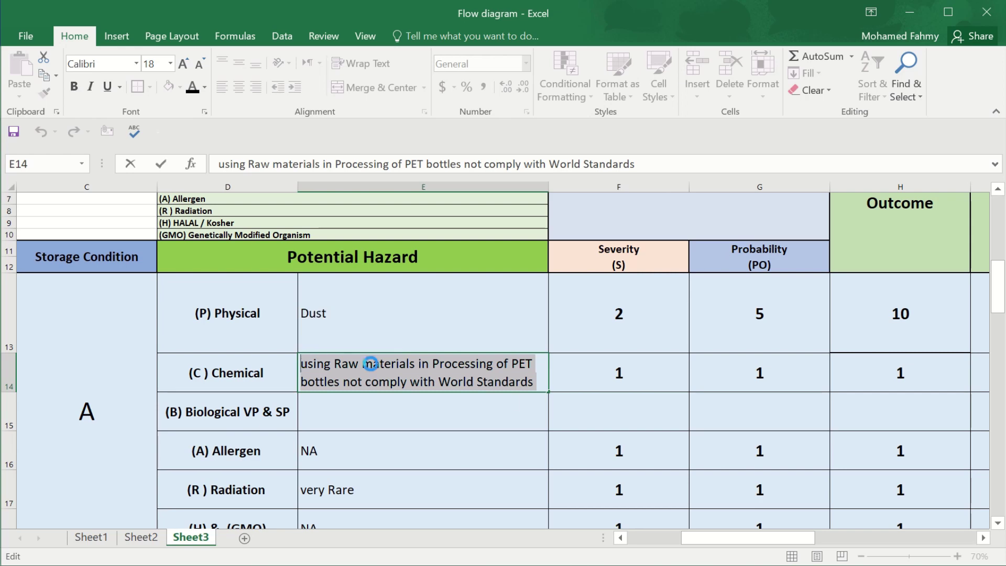
pyautogui.moveTo(815, 540); pyautogui.dragTo(825, 540)
pyautogui.click(825, 539)
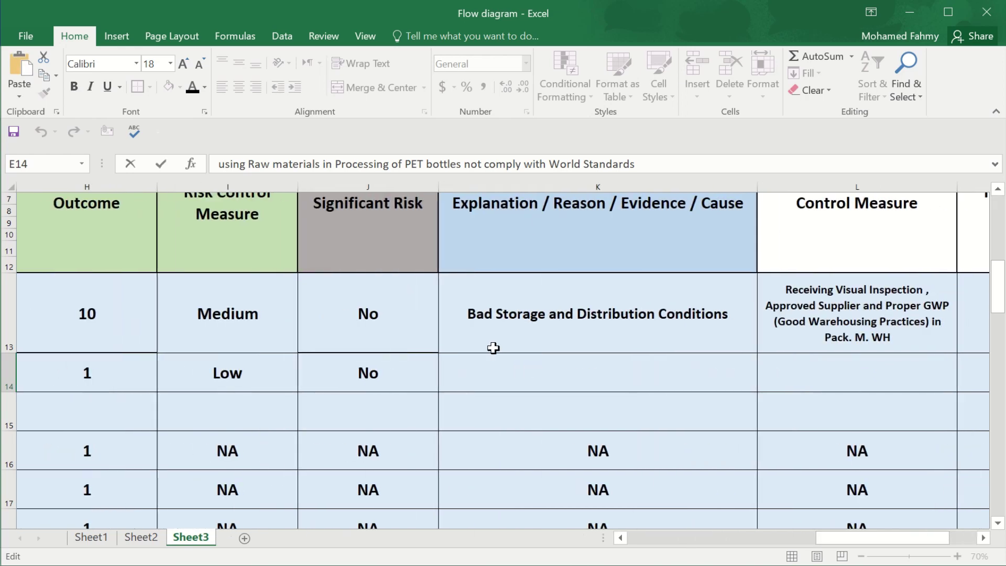
pyautogui.doubleClick(502, 371)
pyautogui.hotkey('ctrl', 'v')
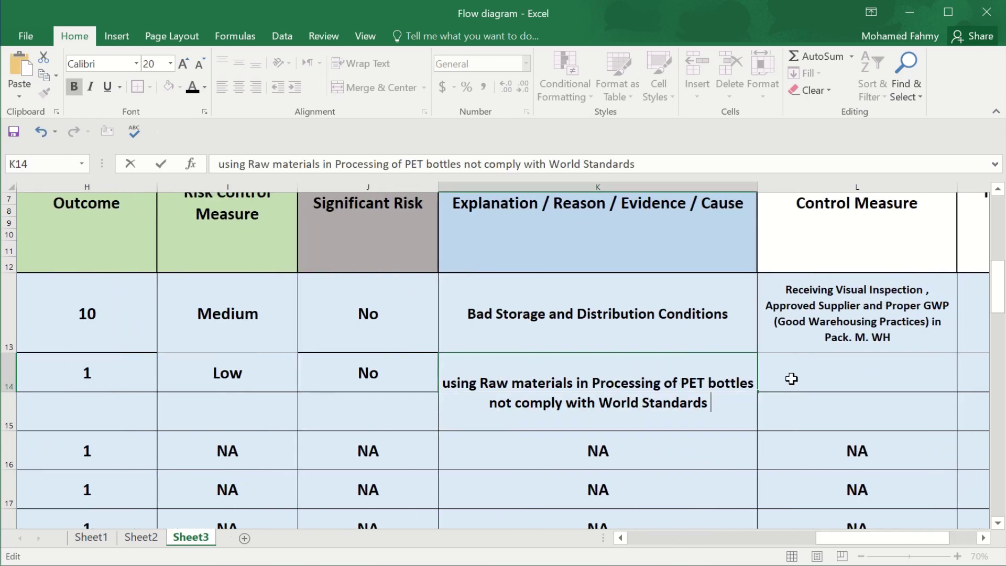
pyautogui.click(791, 376)
# Set the Chemical row's control measure to 'Approved Supplier and COA'.
pyautogui.doubleClick(808, 295)
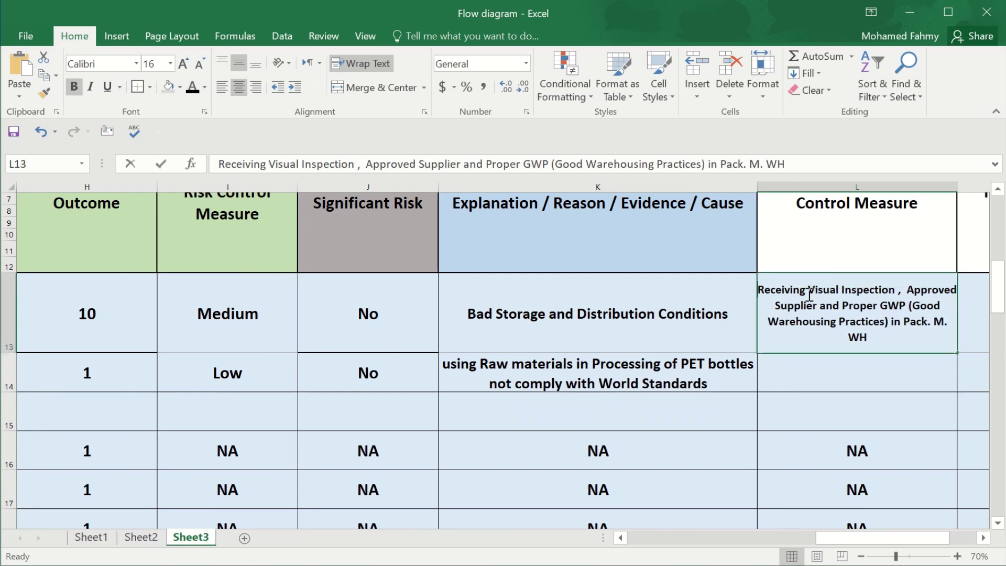
pyautogui.moveTo(907, 291); pyautogui.dragTo(820, 310)
pyautogui.hotkey('ctrl', 'c')
pyautogui.click(815, 379)
pyautogui.hotkey('ctrl', 'v')
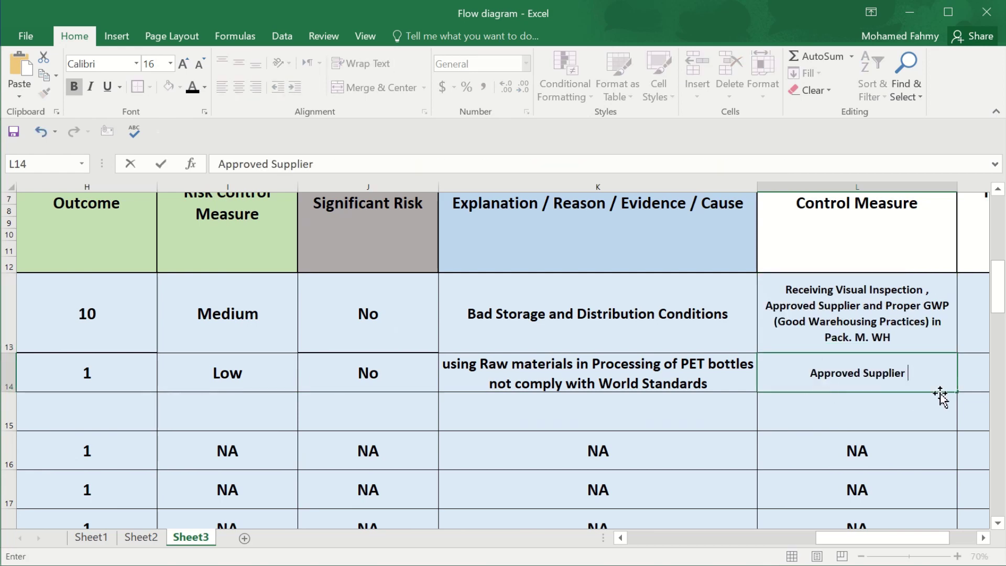
pyautogui.write('and COA')
pyautogui.press('Return')
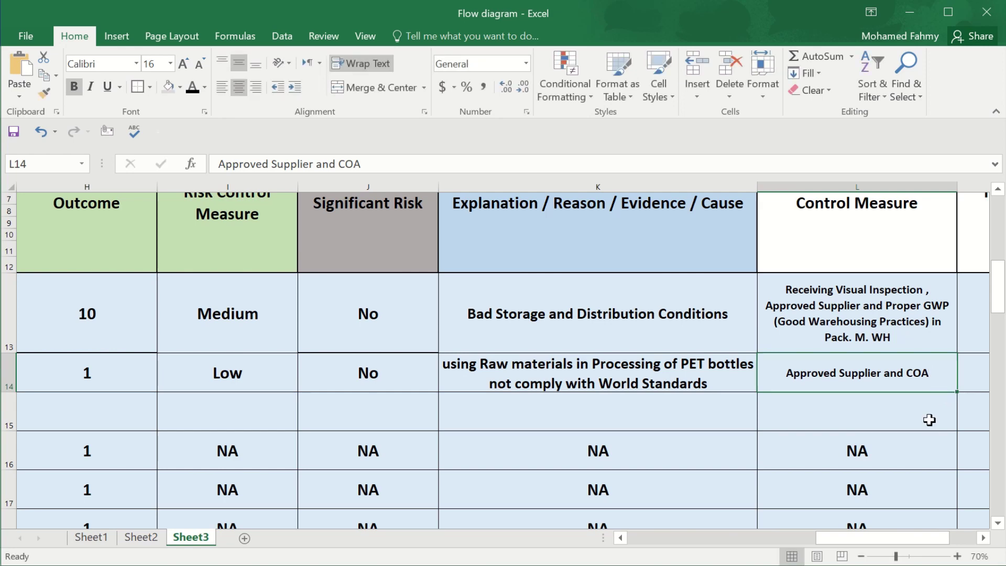
pyautogui.moveTo(872, 537); pyautogui.dragTo(902, 534)
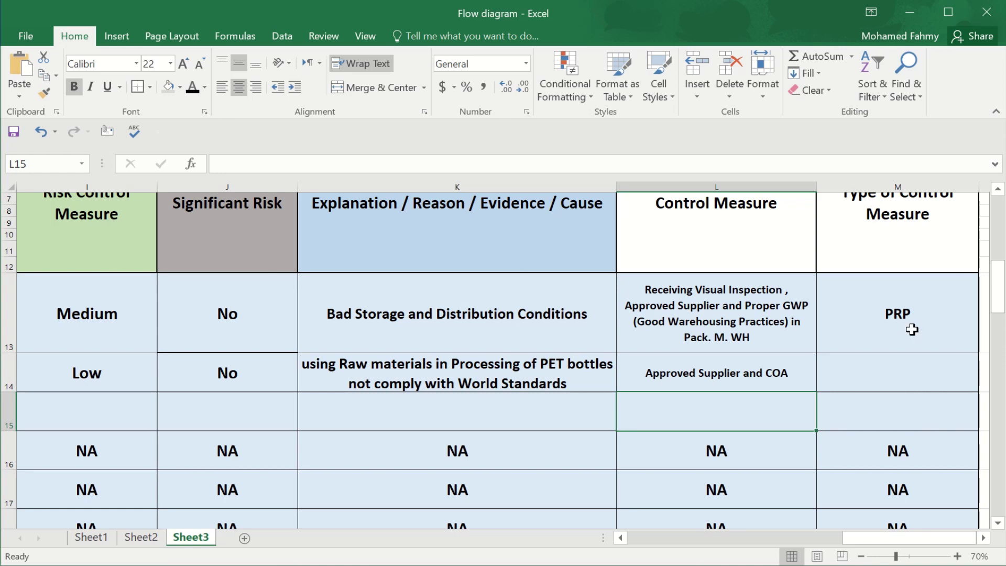
# Copy PRP from M13 into the Chemical row's control type cell M14.
pyautogui.click(912, 329)
pyautogui.hotkey('ctrl', 'c')
pyautogui.click(899, 383)
pyautogui.hotkey('ctrl', 'v')
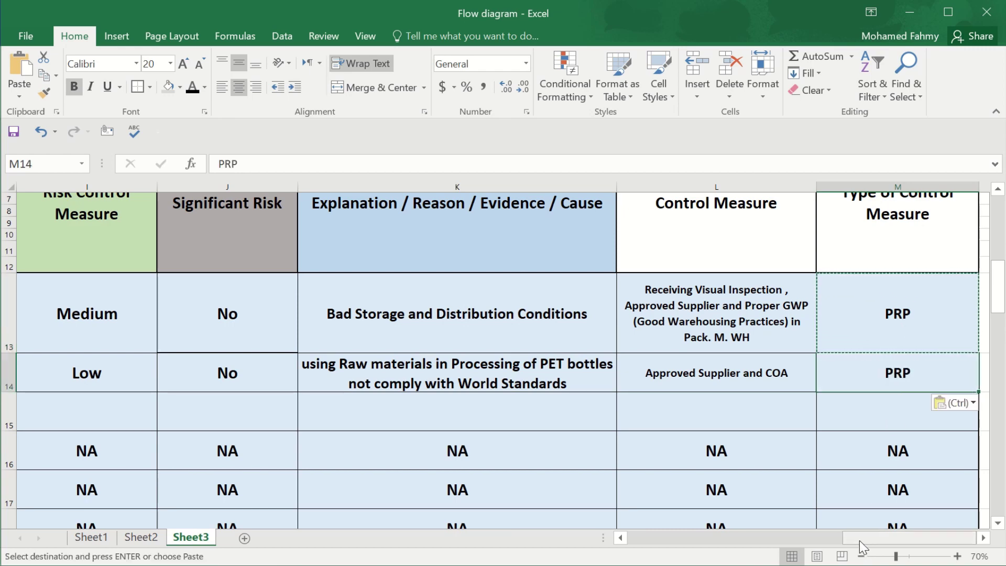
pyautogui.moveTo(860, 540); pyautogui.dragTo(697, 530)
# Copy the Physical row's severity, probability and outcome (F13:H13) into the Biological row.
pyautogui.moveTo(607, 324); pyautogui.dragTo(734, 337)
pyautogui.hotkey('ctrl', 'q')
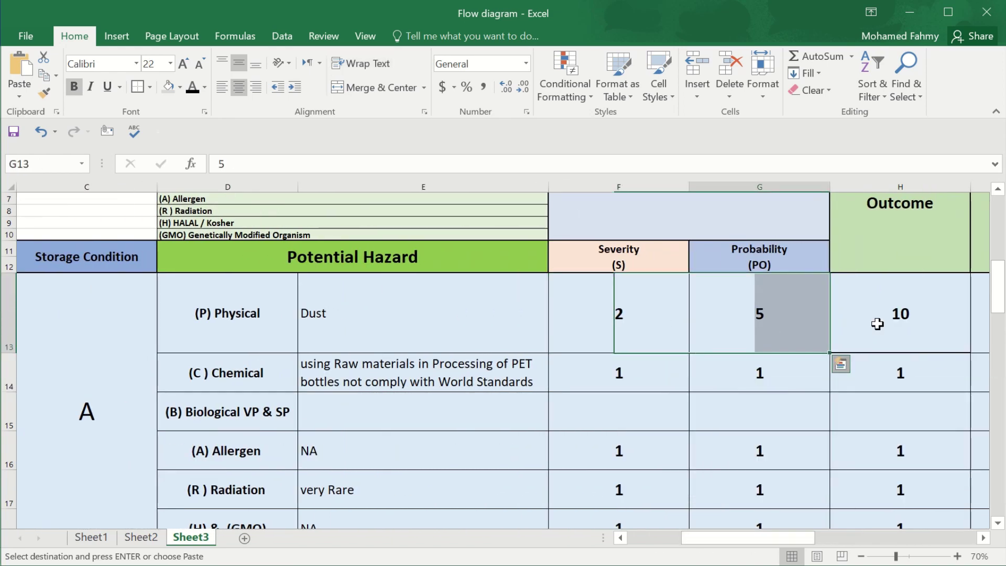
pyautogui.keyDown('shift'); pyautogui.click(876, 321); pyautogui.keyUp('shift')
pyautogui.click(654, 409)
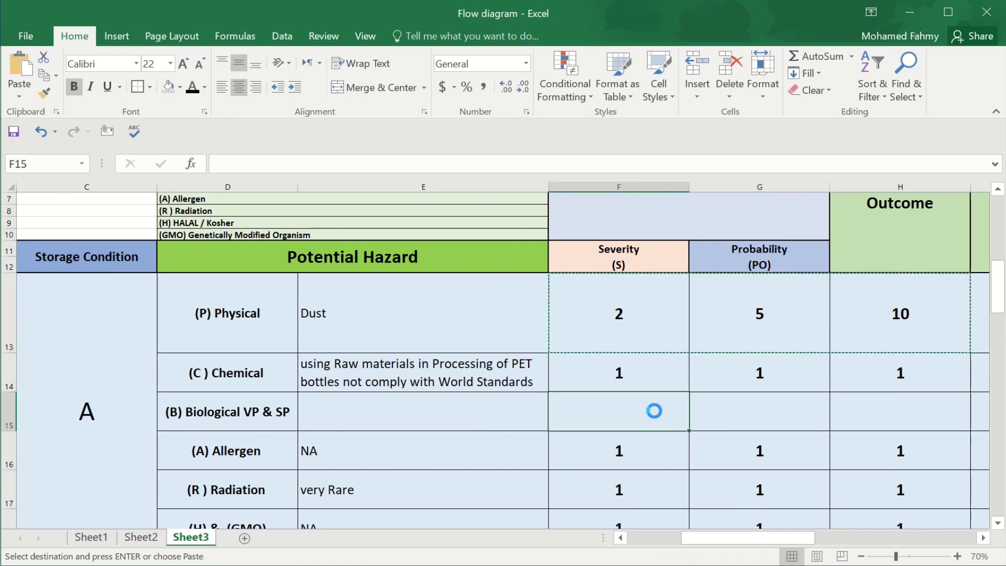
pyautogui.hotkey('ctrl', 'v')
pyautogui.moveTo(704, 540); pyautogui.dragTo(813, 538)
# Copy the Physical row's risk control through control measure (I13:L13) into the Biological row.
pyautogui.moveTo(382, 319); pyautogui.dragTo(968, 321)
pyautogui.hotkey('ctrl', 'c')
pyautogui.click(373, 411)
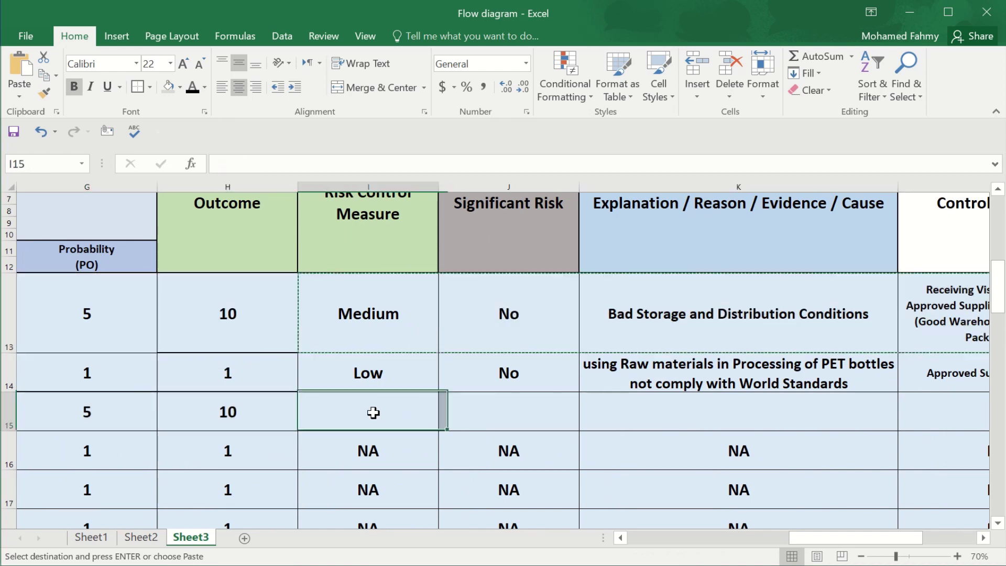
pyautogui.hotkey('ctrl', 'v')
# Add '(Contamination either from Supplier , Distribution and' to the K15 explanation.
pyautogui.click(720, 414)
pyautogui.doubleClick(874, 414)
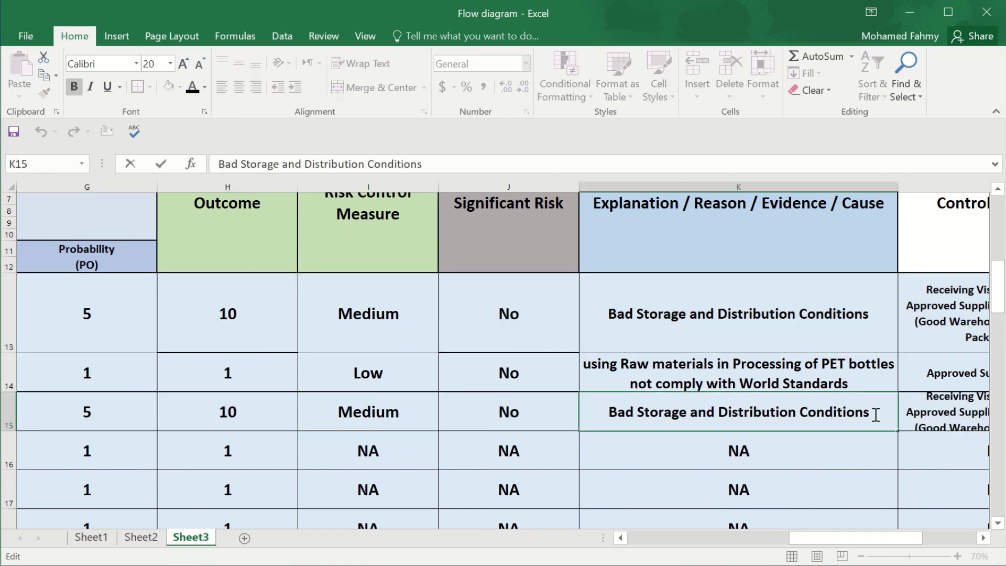
pyautogui.press('Escape')
pyautogui.doubleClick(875, 414)
pyautogui.write('(C')
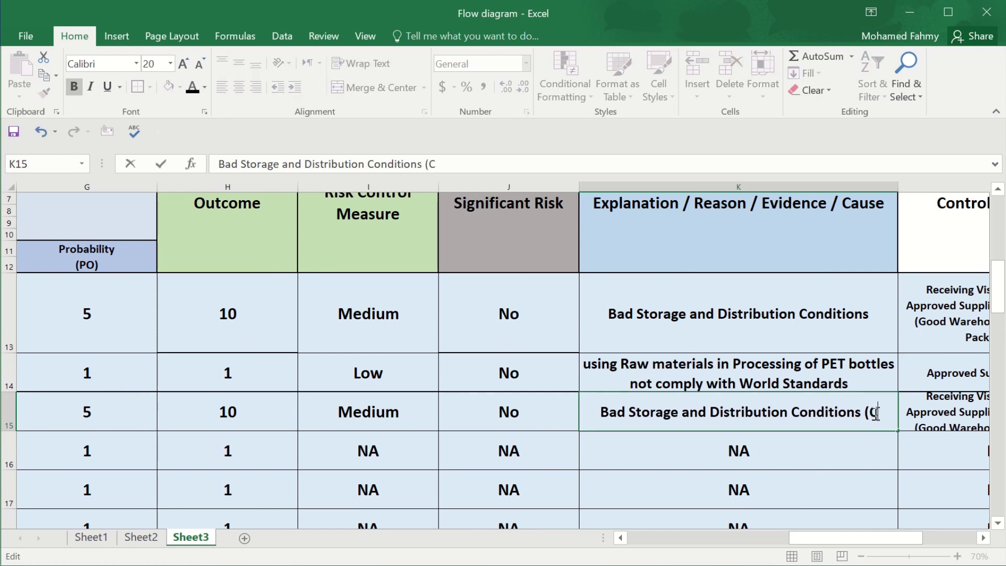
pyautogui.write('ontamination')
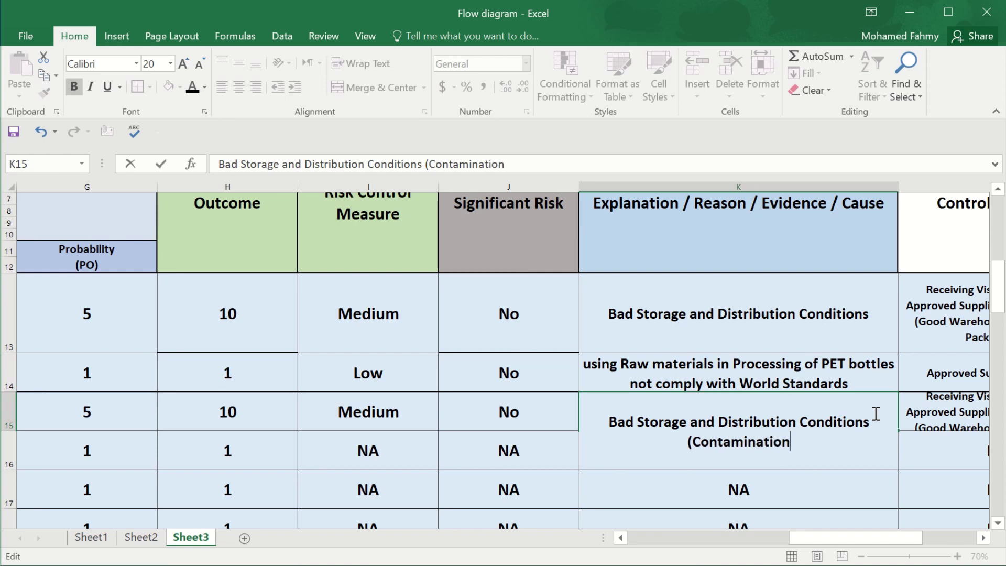
pyautogui.write(' either')
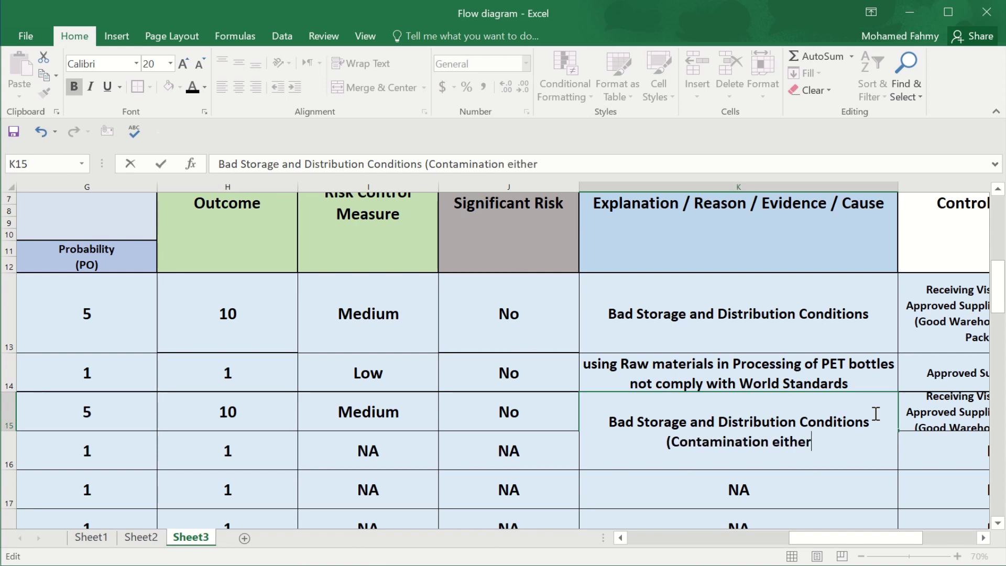
pyautogui.write(' from Su')
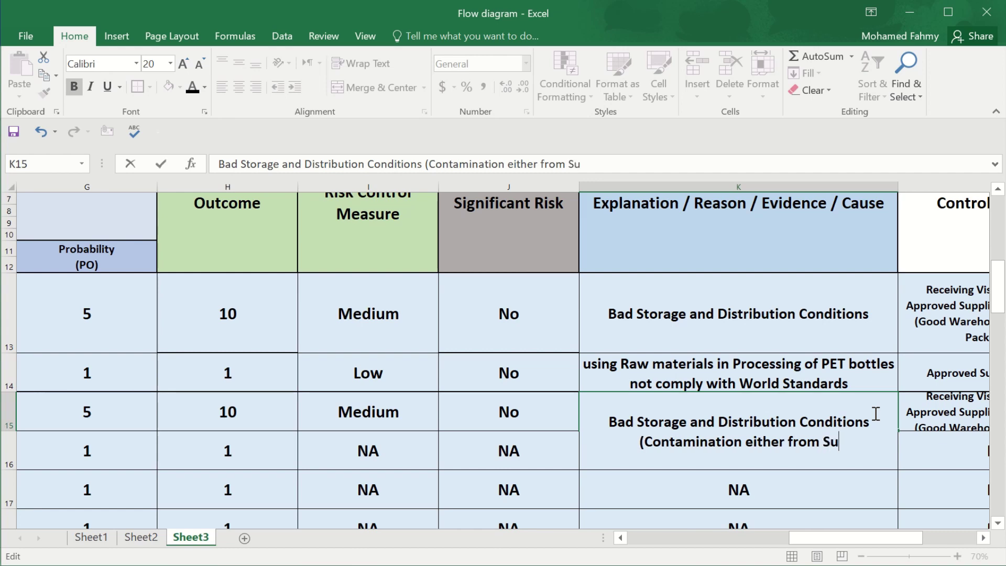
pyautogui.write('pplier ')
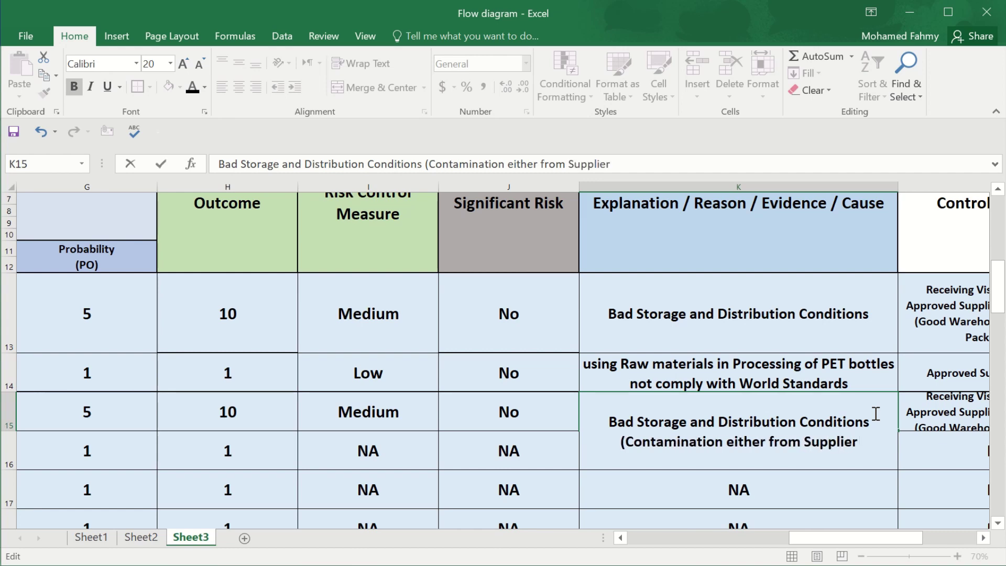
pyautogui.write(',')
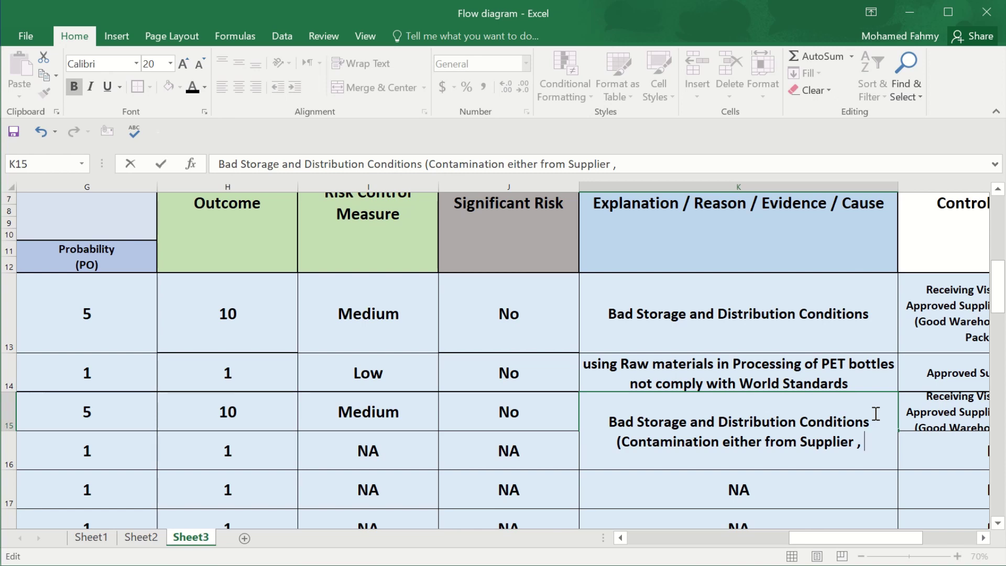
pyautogui.write('Disru')
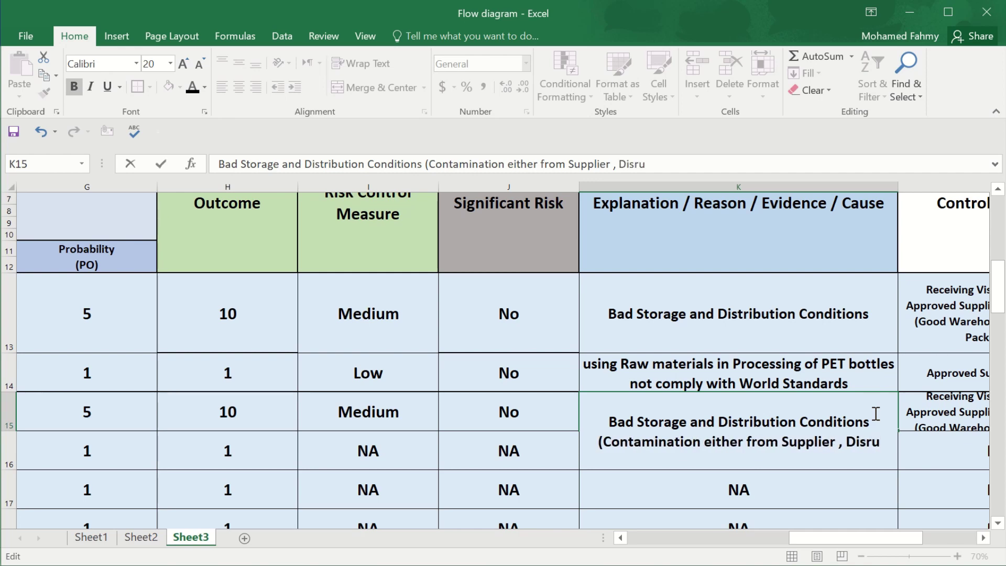
pyautogui.write('tion')
pyautogui.press('BackSpace')
pyautogui.press('BackSpace')
pyautogui.press('BackSpace')
pyautogui.press('BackSpace')
pyautogui.press('BackSpace')
pyautogui.press('BackSpace')
pyautogui.write('r')
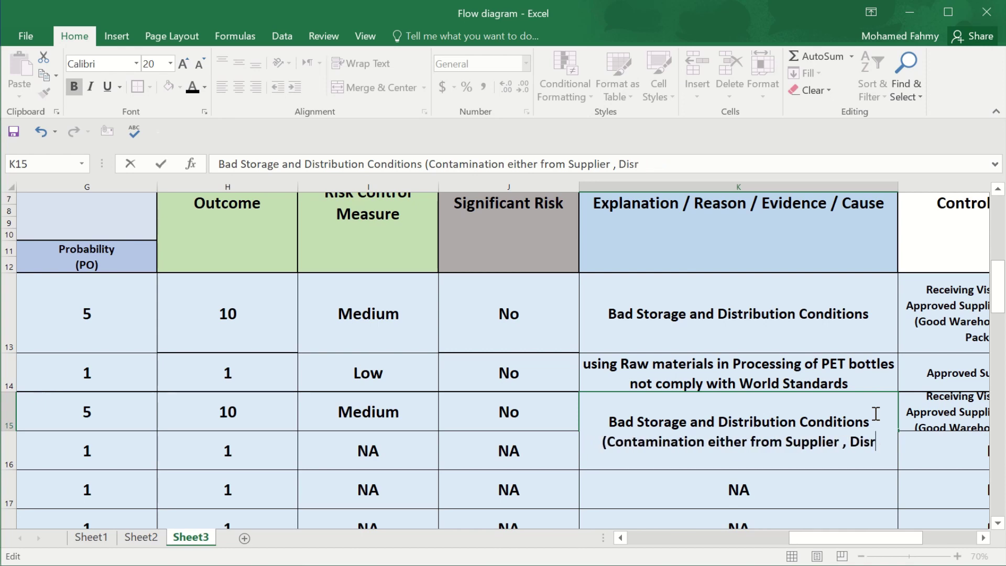
pyautogui.write('ibution')
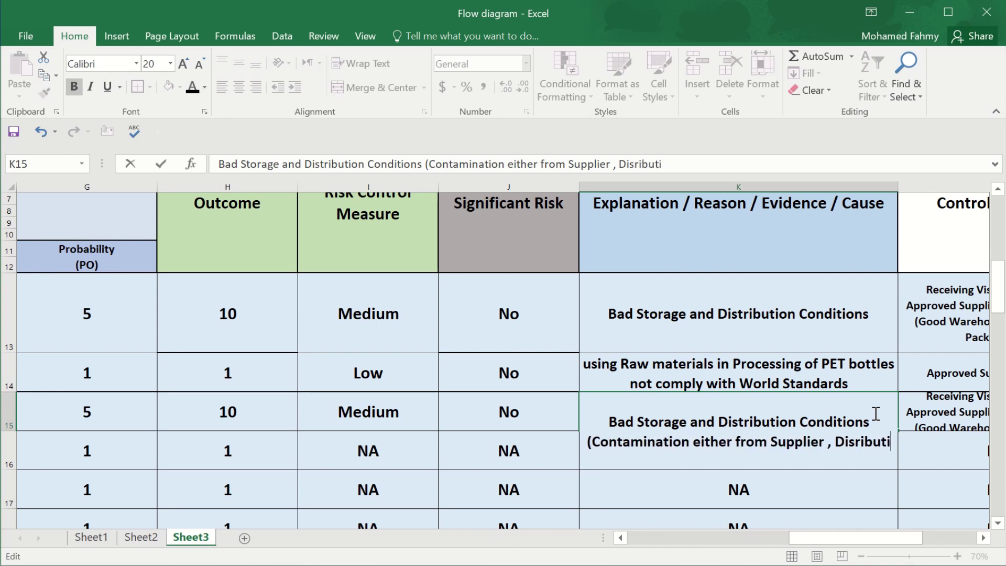
pyautogui.write(' and')
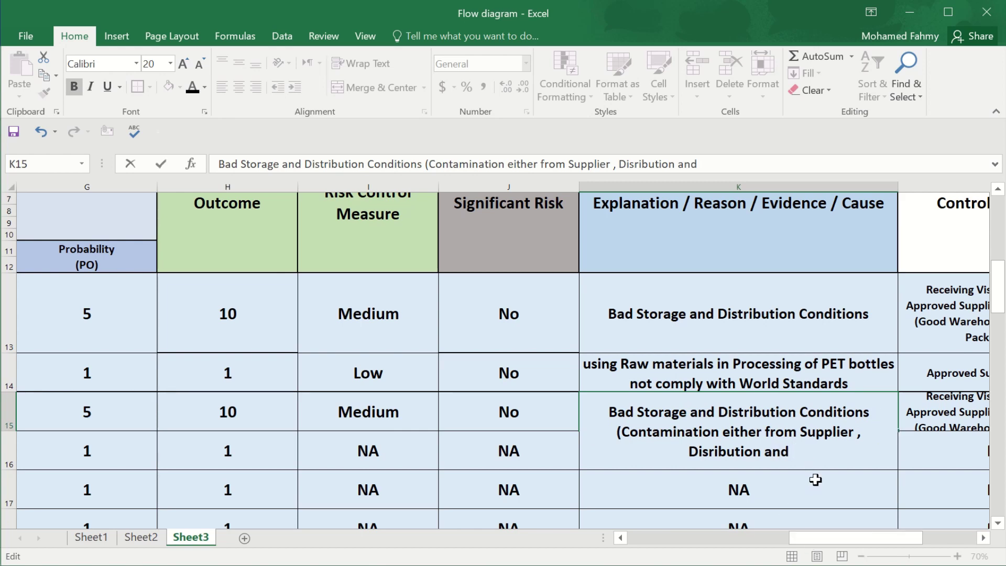
# Spell-check the sheet, accepting the correction to 'Distribution'.
pyautogui.click(739, 450)
pyautogui.click(713, 408)
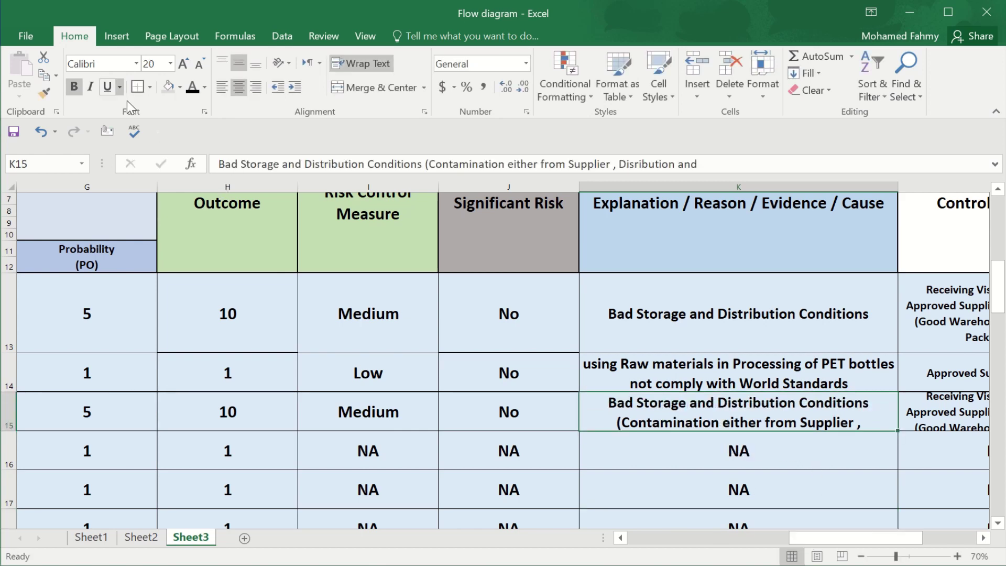
pyautogui.click(135, 131)
pyautogui.click(791, 259)
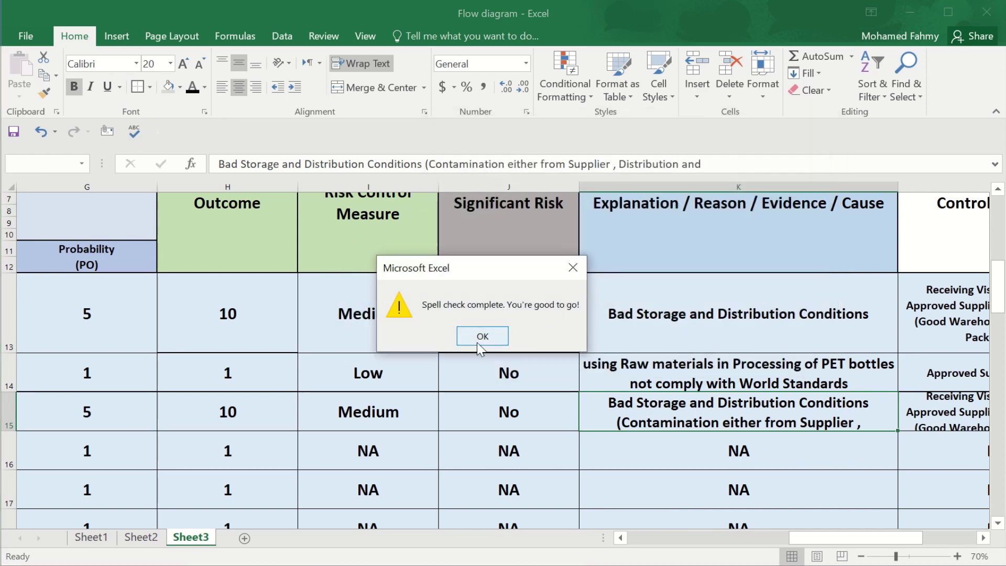
pyautogui.click(477, 334)
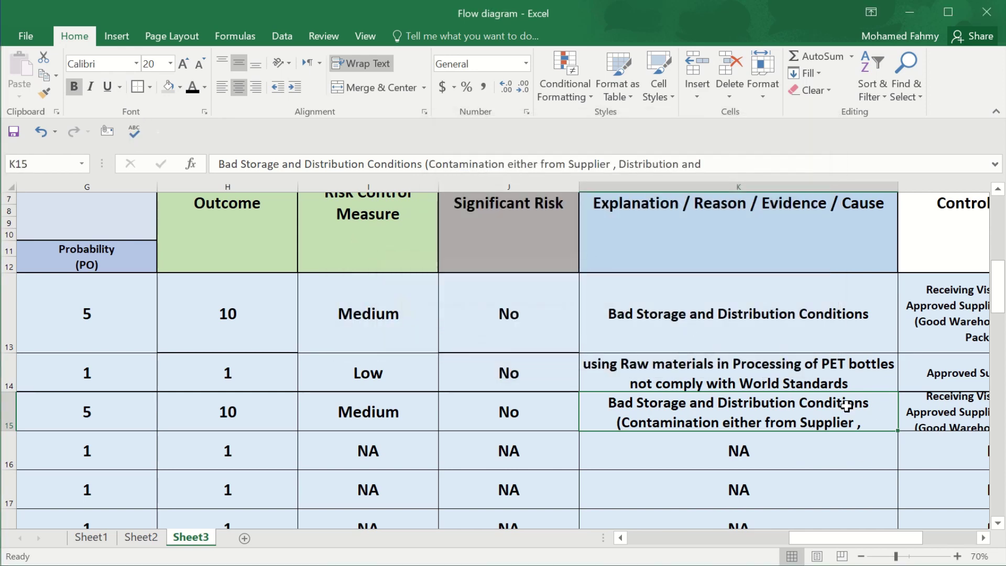
# Finish the K15 explanation by appending 'Handling)'.
pyautogui.doubleClick(873, 421)
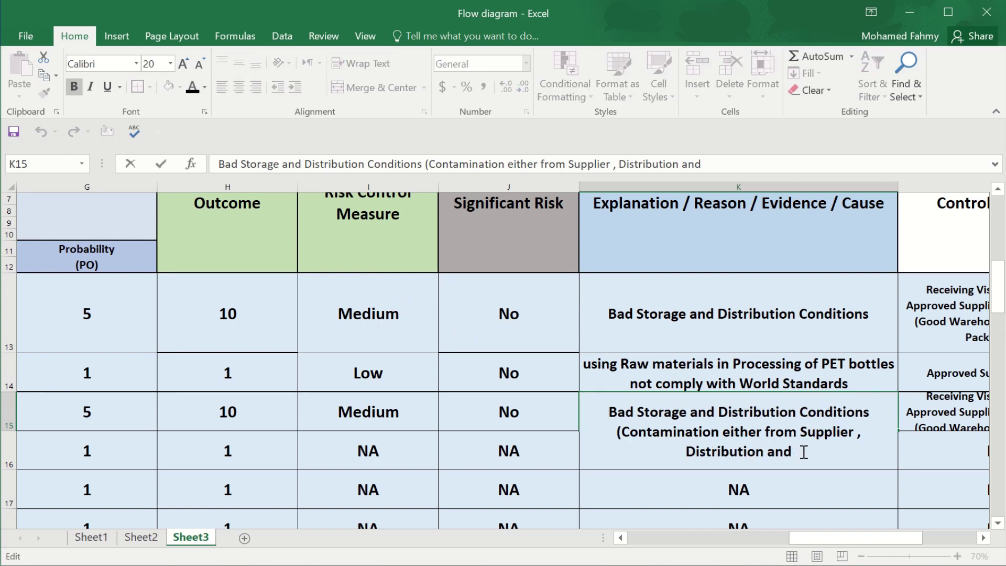
pyautogui.write('Handlin')
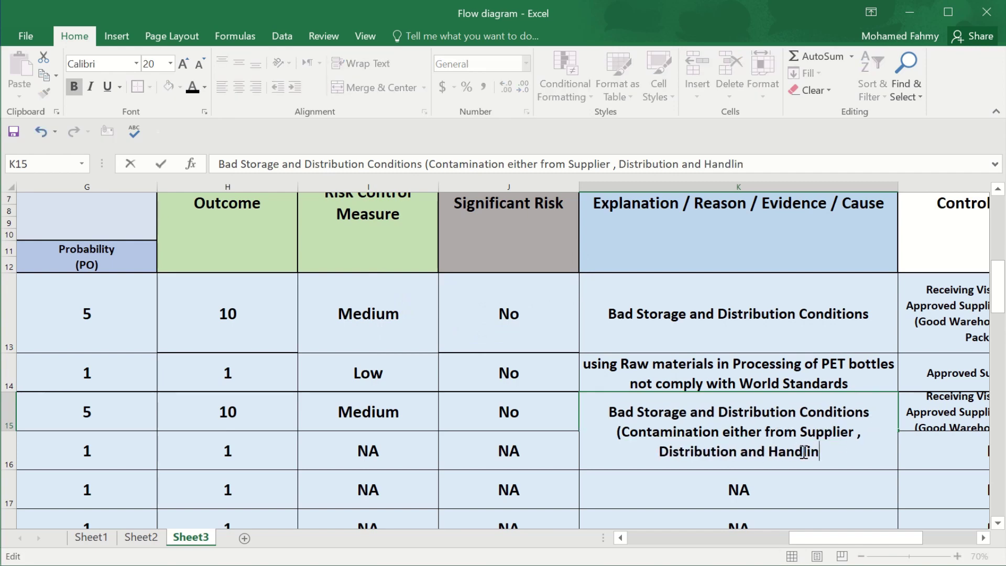
pyautogui.write('g)')
pyautogui.press('Return')
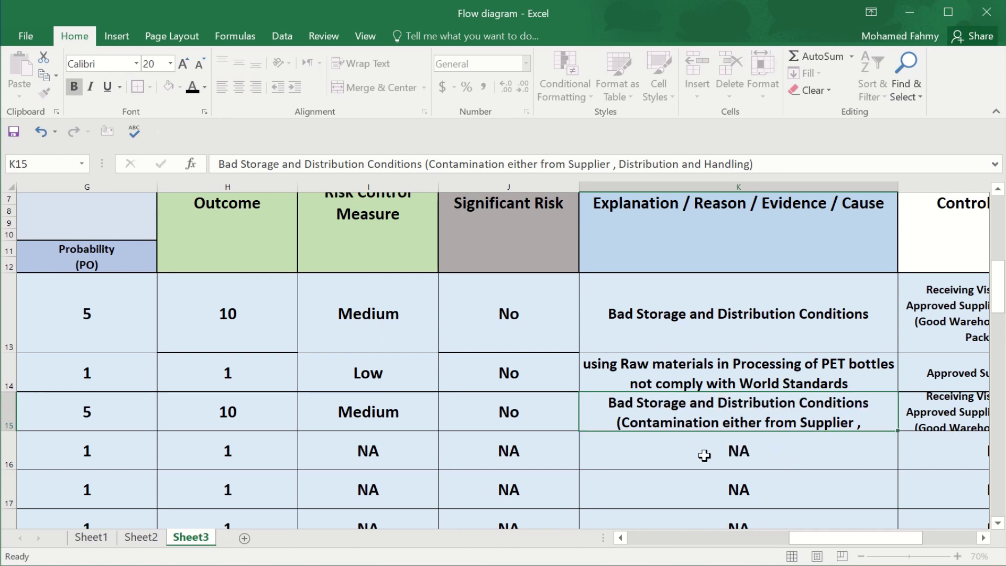
# Heighten row 15 and delete 'Receiving Visual Inspection ,' from the L15 control measure.
pyautogui.moveTo(11, 431); pyautogui.dragTo(11, 447)
pyautogui.click(797, 468)
pyautogui.moveTo(826, 541); pyautogui.dragTo(901, 539)
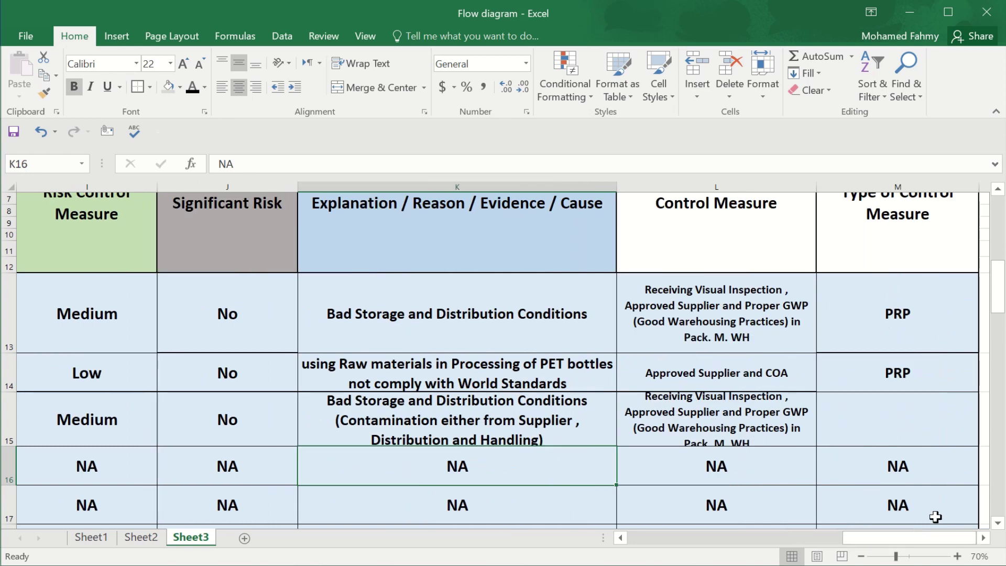
pyautogui.doubleClick(738, 412)
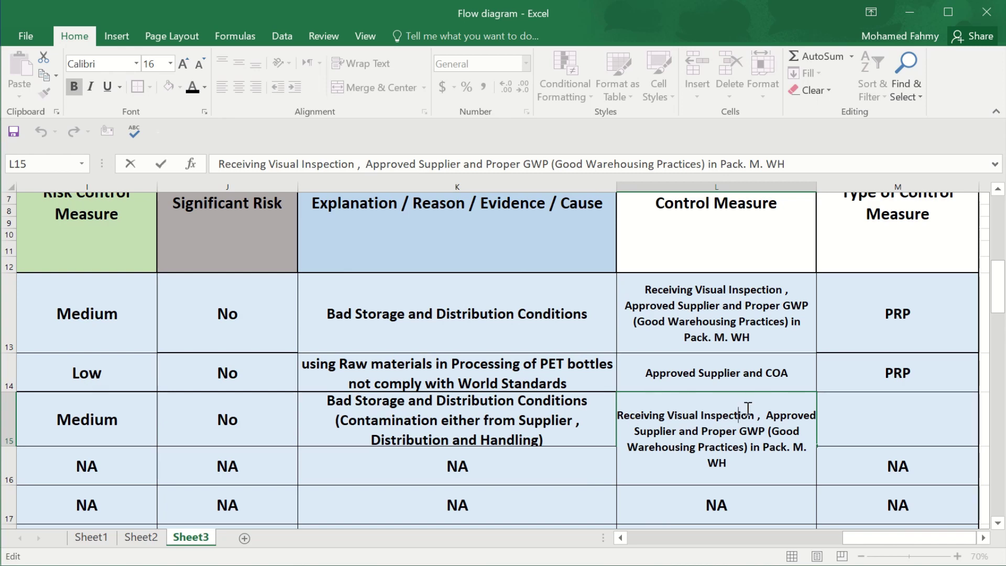
pyautogui.moveTo(765, 414); pyautogui.dragTo(657, 416)
pyautogui.click(657, 417)
pyautogui.moveTo(766, 415); pyautogui.dragTo(612, 415)
pyautogui.press('Delete')
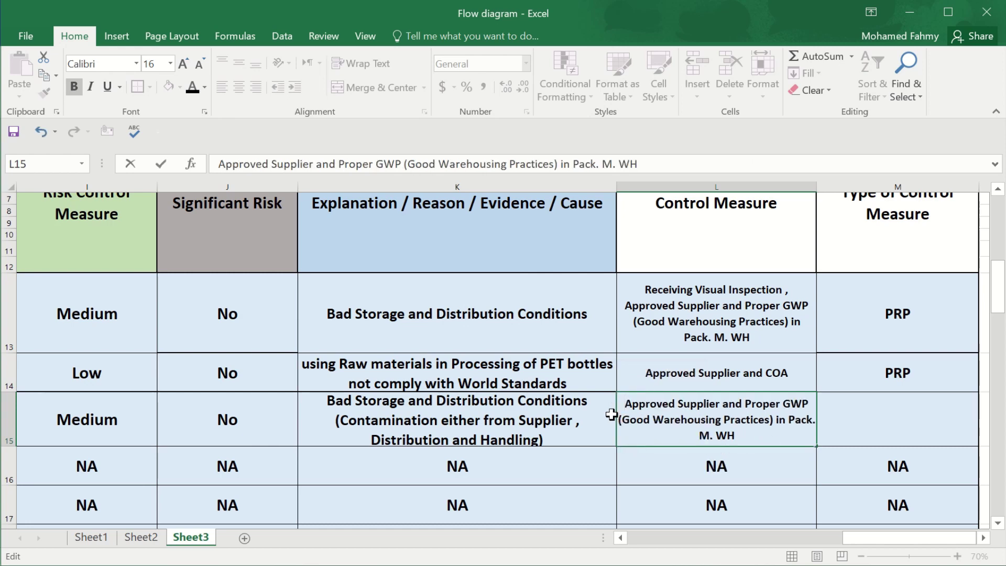
pyautogui.click(760, 460)
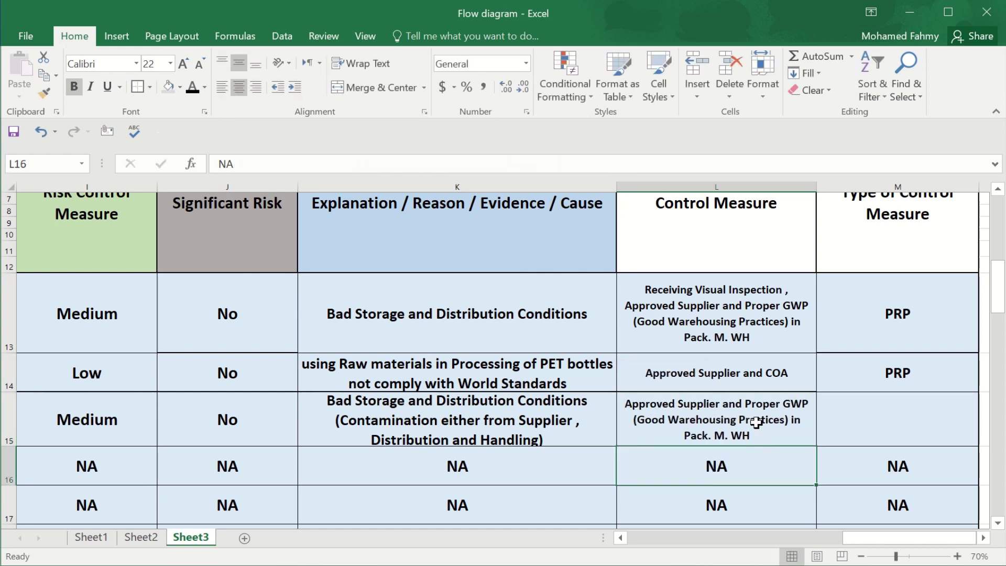
# Copy PRP from M14 into M15.
pyautogui.click(905, 424)
pyautogui.click(890, 367)
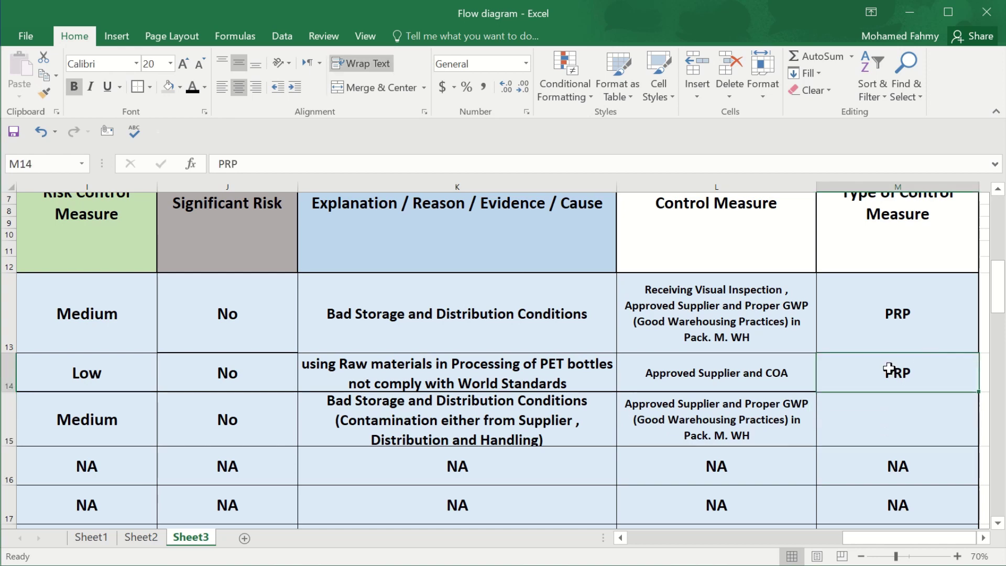
pyautogui.hotkey('ctrl', 'c')
pyautogui.click(895, 410)
pyautogui.hotkey('ctrl', 'v')
pyautogui.press('Escape')
# Select the packaging-material hazard table from B2 through column M, row 18.
pyautogui.scroll(-3, 622, 447)
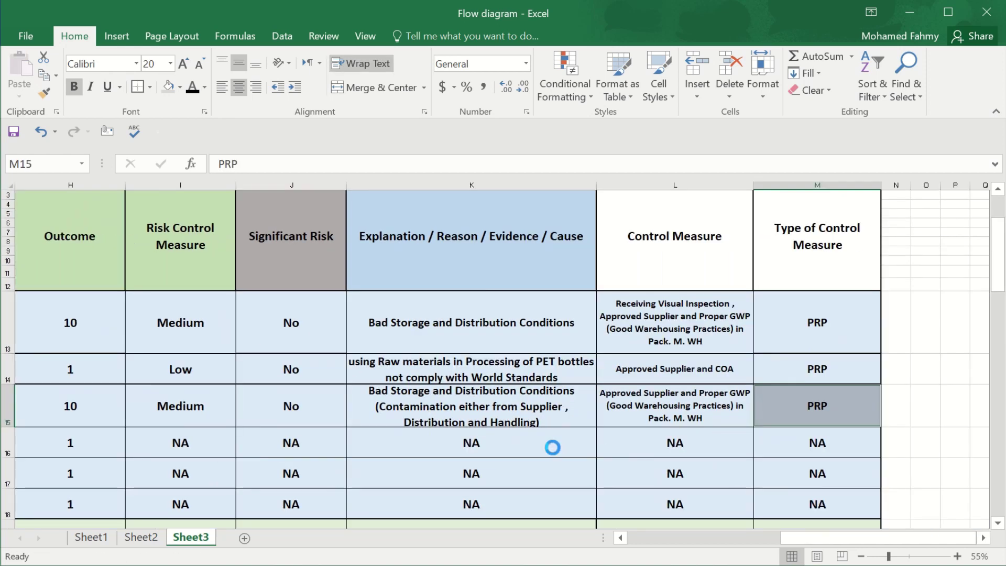
pyautogui.moveTo(874, 539); pyautogui.dragTo(732, 545)
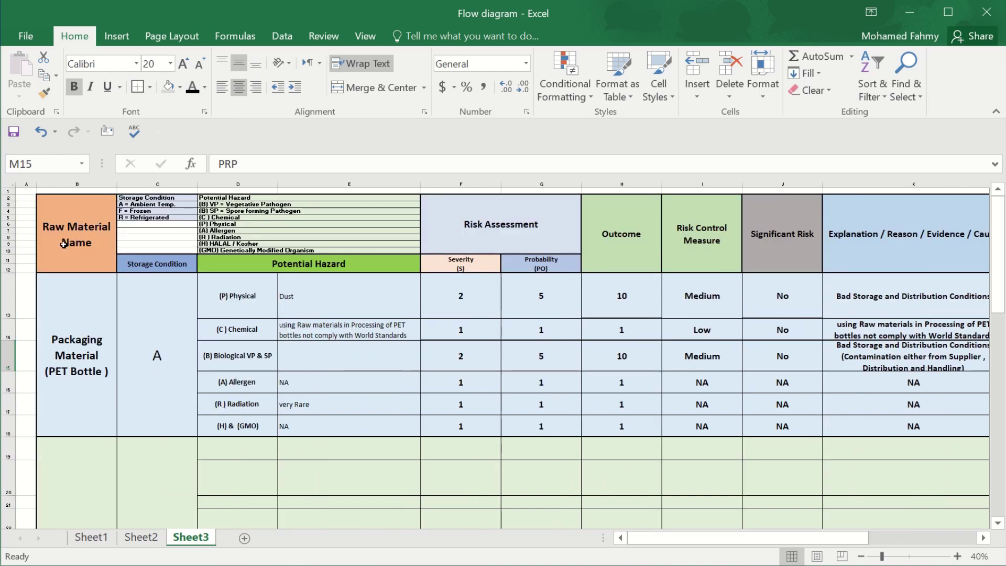
pyautogui.moveTo(68, 217); pyautogui.dragTo(895, 383)
# Paste the copied hazard table on a new line under heading b) on page 12.
pyautogui.hotkey('ctrl', 'c')
pyautogui.hotkey('alt', 'Tab')
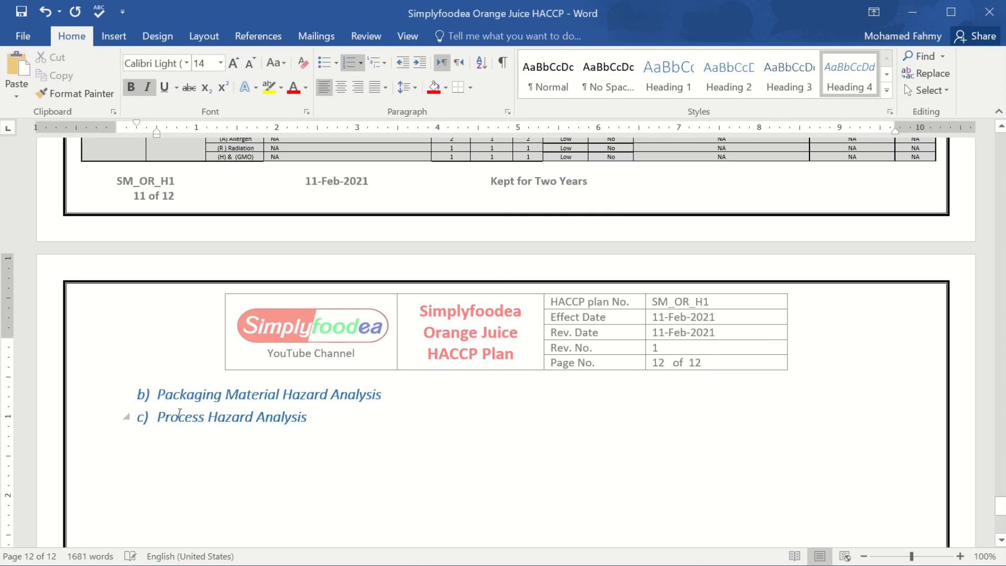
pyautogui.press('Return')
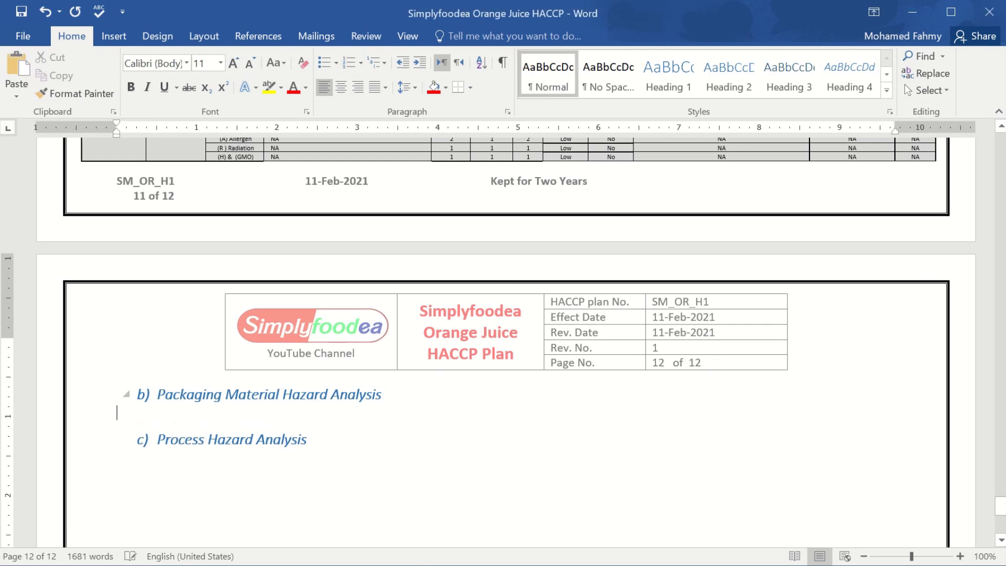
pyautogui.hotkey('ctrl', 'v')
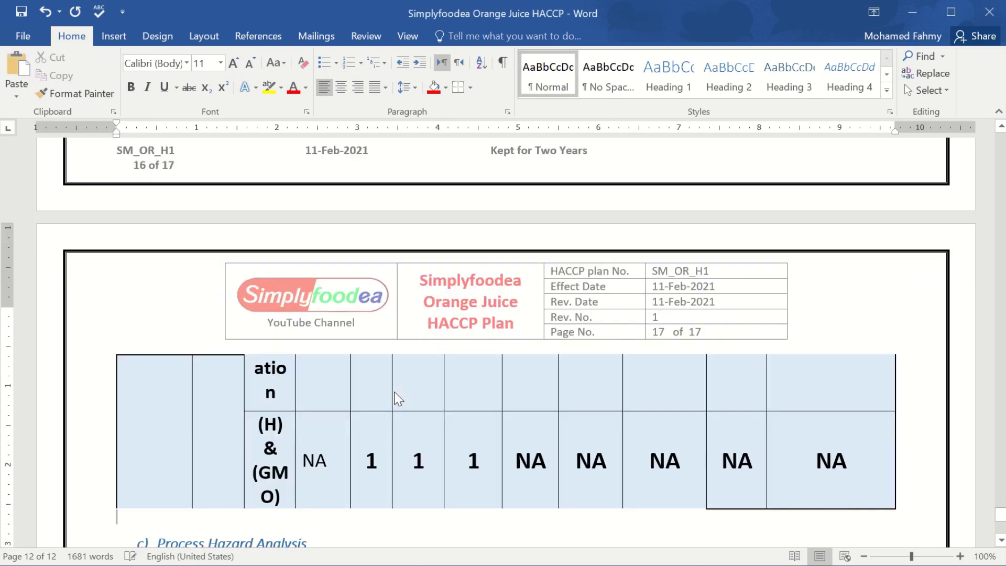
pyautogui.scroll(5, 212, 395)
pyautogui.scroll(20, 210, 400)
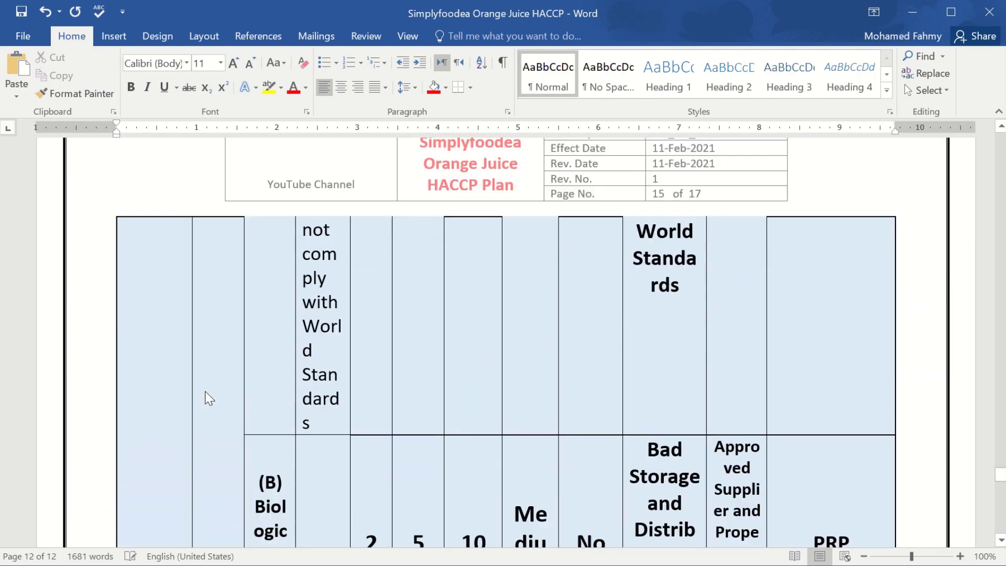
pyautogui.scroll(18, 206, 391)
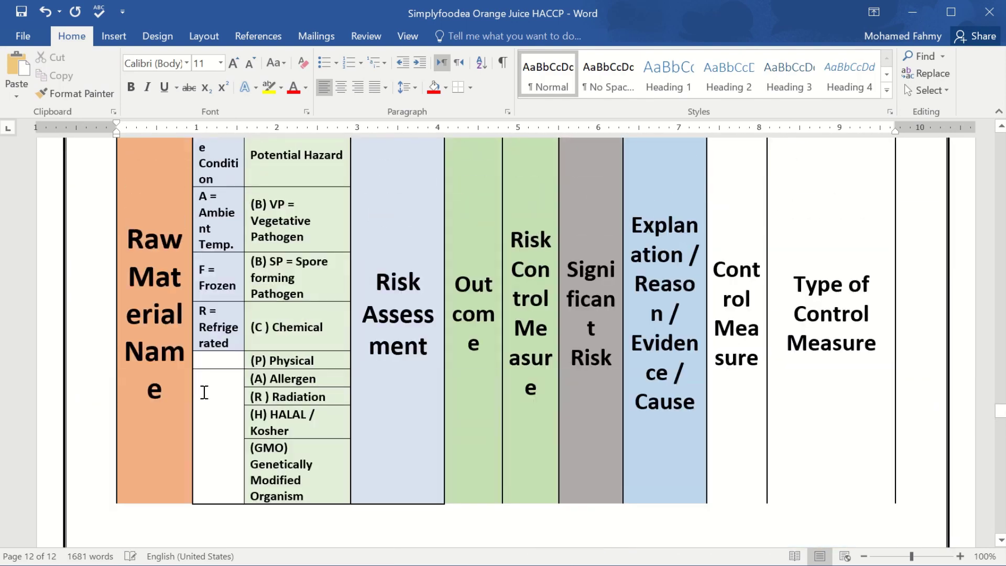
pyautogui.scroll(-1, 204, 400)
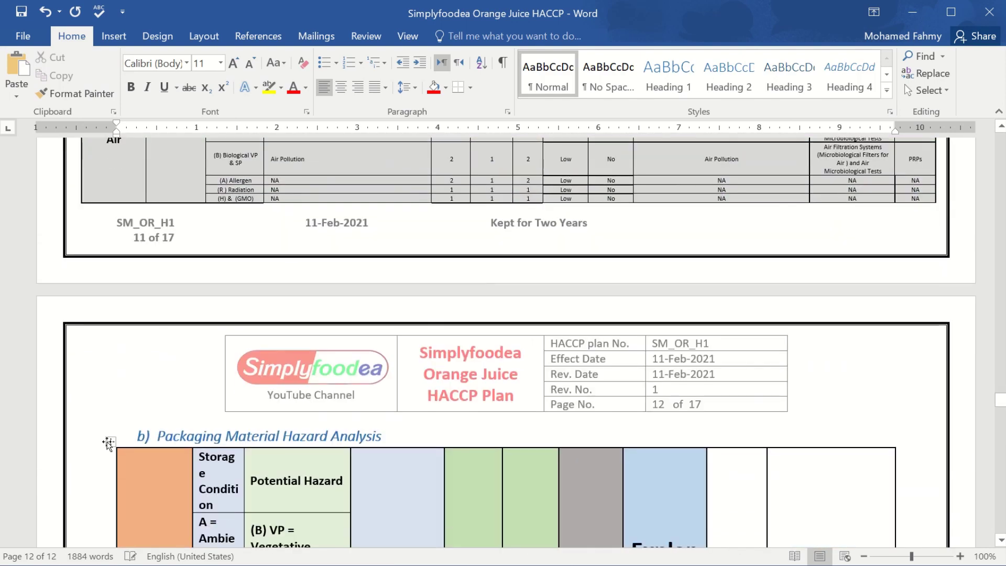
# Stretch the table's left edge toward the margin and narrow the Raw Material Name column.
pyautogui.click(108, 441)
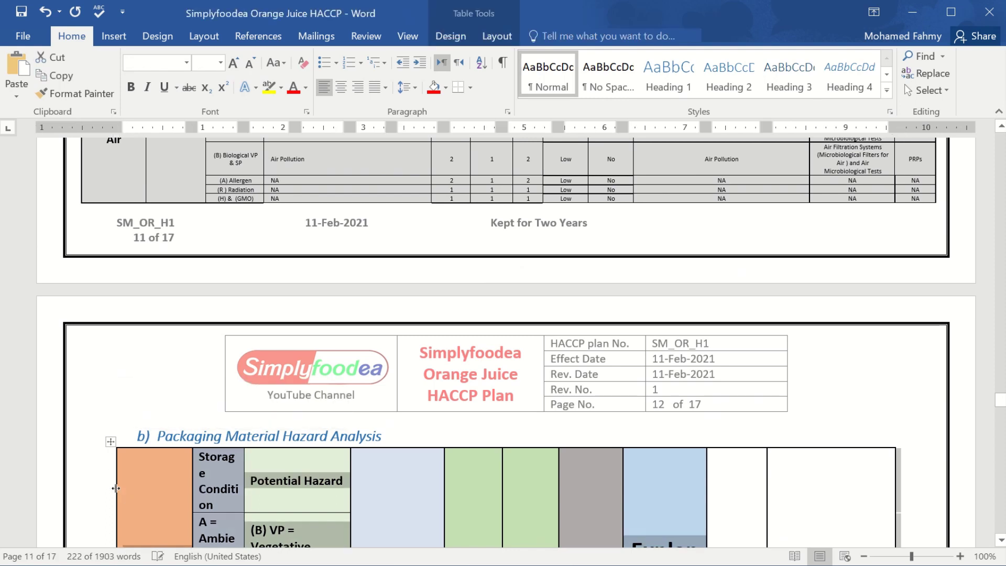
pyautogui.moveTo(116, 489); pyautogui.dragTo(90, 486)
pyautogui.click(166, 483)
pyautogui.click(166, 481)
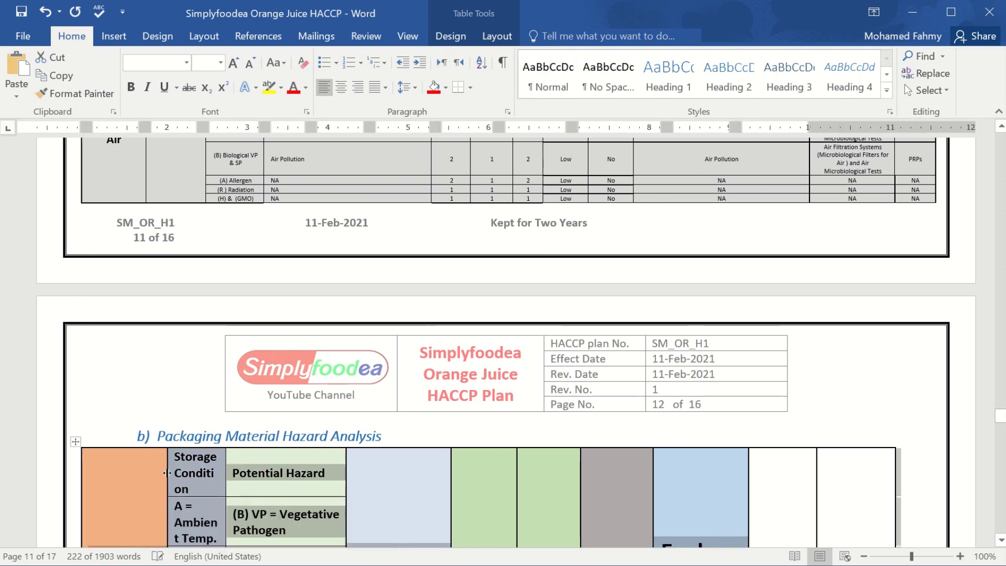
pyautogui.keyDown('ctrl'); pyautogui.scroll(2, 166, 473); pyautogui.keyUp('ctrl')
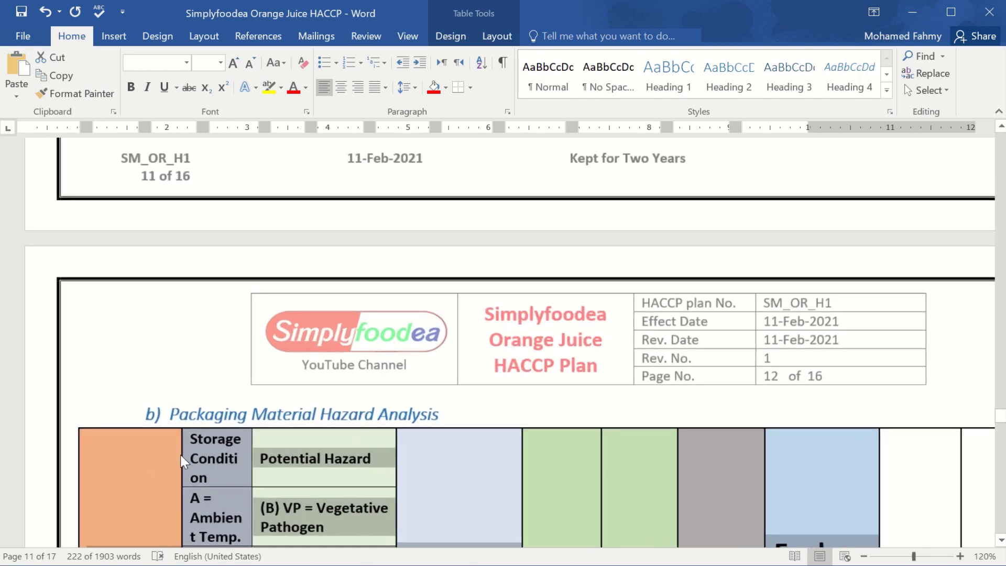
pyautogui.moveTo(182, 457); pyautogui.dragTo(160, 455)
pyautogui.keyDown('ctrl'); pyautogui.scroll(-6, 283, 461); pyautogui.keyUp('ctrl')
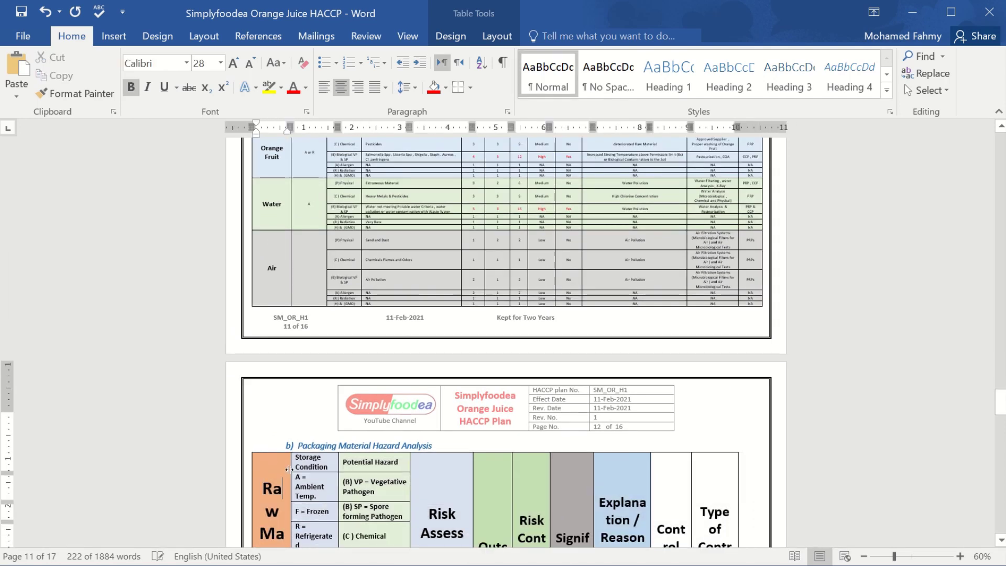
pyautogui.keyDown('ctrl'); pyautogui.scroll(7, 290, 469); pyautogui.keyUp('ctrl')
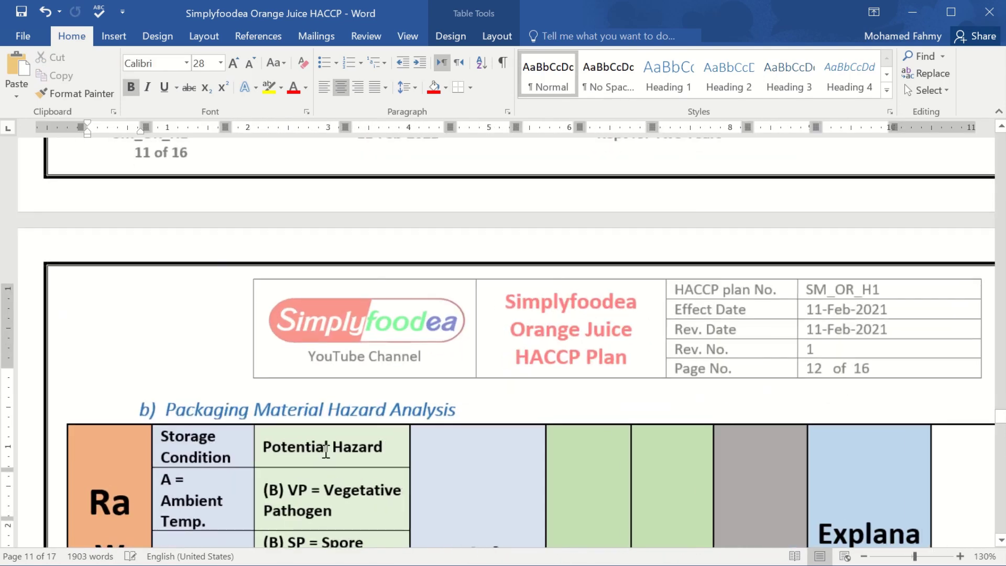
# Reduce the whole table's text to 6 point, cutting the plan from 16 to 13 pages.
pyautogui.click(60, 417)
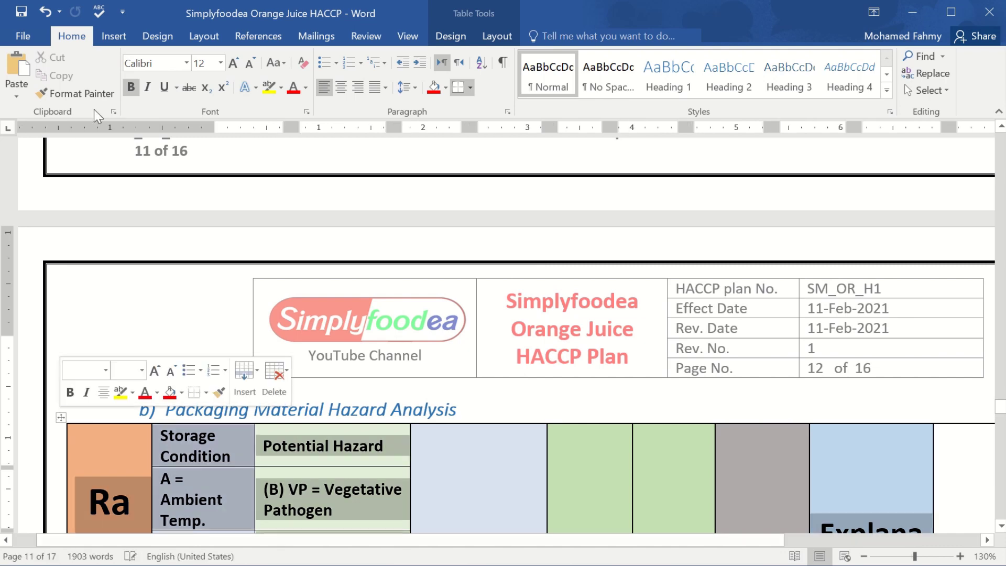
pyautogui.click(251, 63)
pyautogui.click(250, 63)
pyautogui.click(250, 63)
pyautogui.click(250, 63)
pyautogui.click(251, 64)
pyautogui.click(250, 64)
pyautogui.click(251, 63)
pyautogui.click(251, 63)
pyautogui.click(251, 63)
pyautogui.click(404, 466)
pyautogui.scroll(-2, 404, 466)
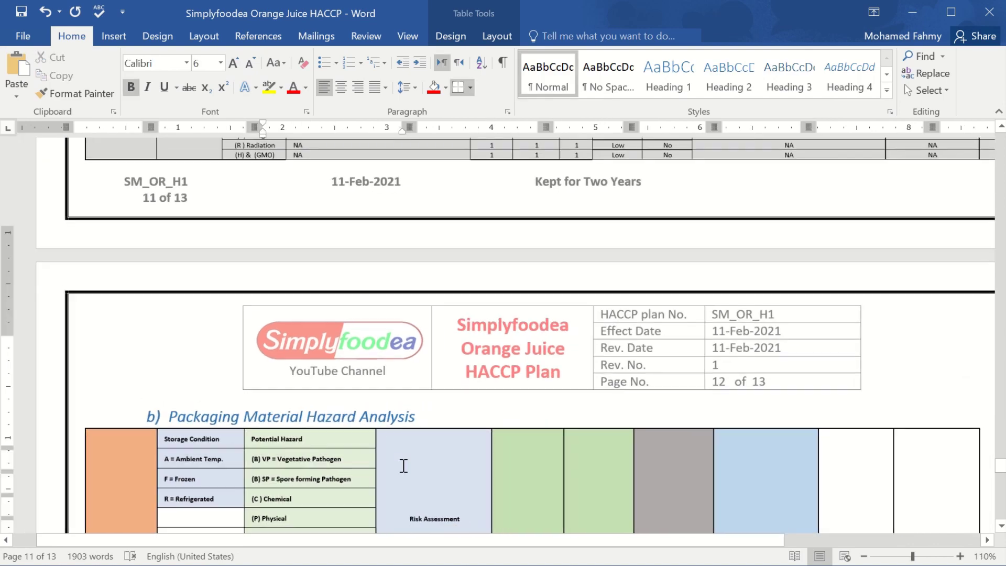
pyautogui.scroll(-8, 404, 466)
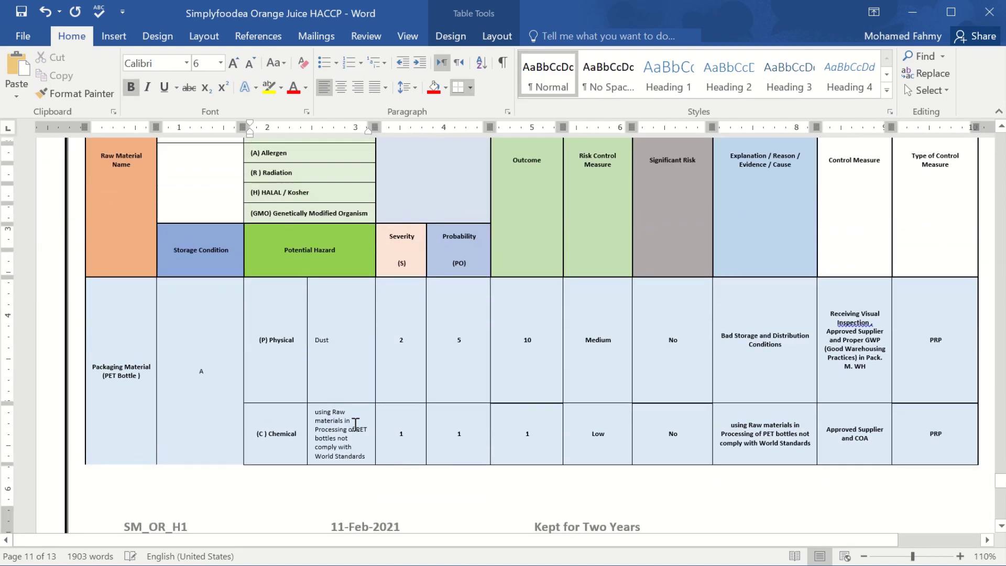
pyautogui.scroll(10, 355, 424)
pyautogui.scroll(-8, 714, 413)
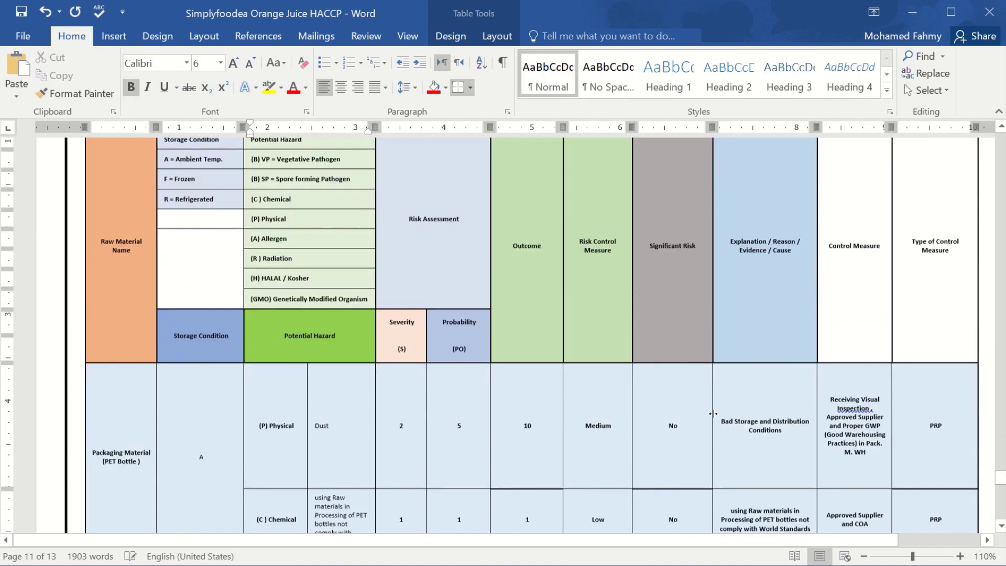
# Reduce the height of the table's A = Ambient Temp. row.
pyautogui.click(496, 36)
pyautogui.click(581, 67)
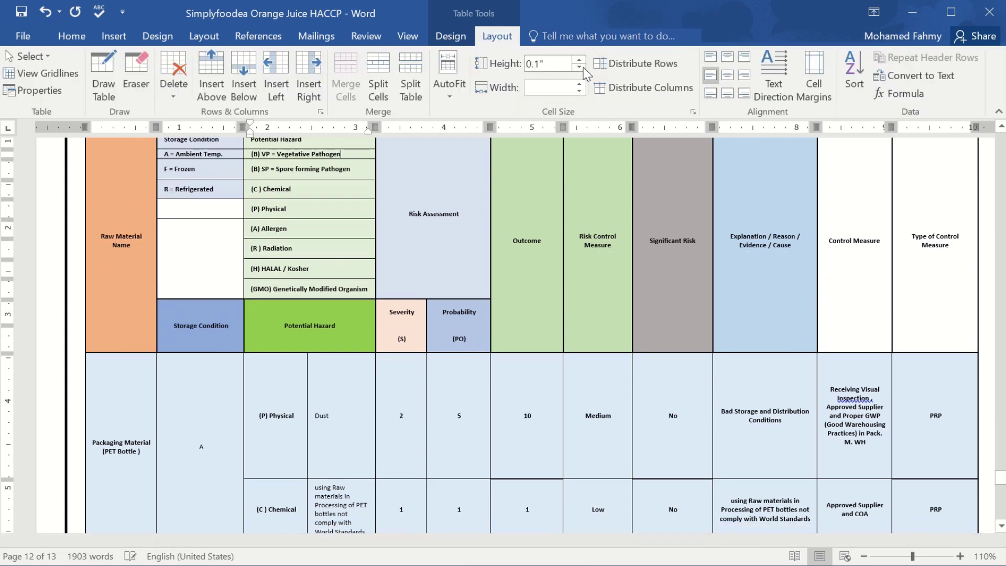
pyautogui.click(589, 415)
pyautogui.scroll(-4, 818, 437)
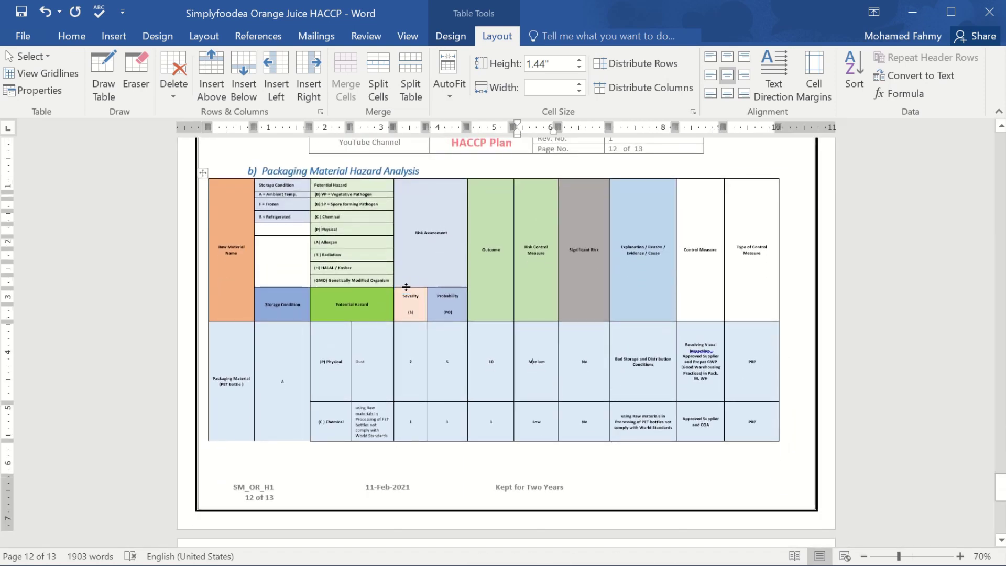
pyautogui.scroll(-10, 422, 383)
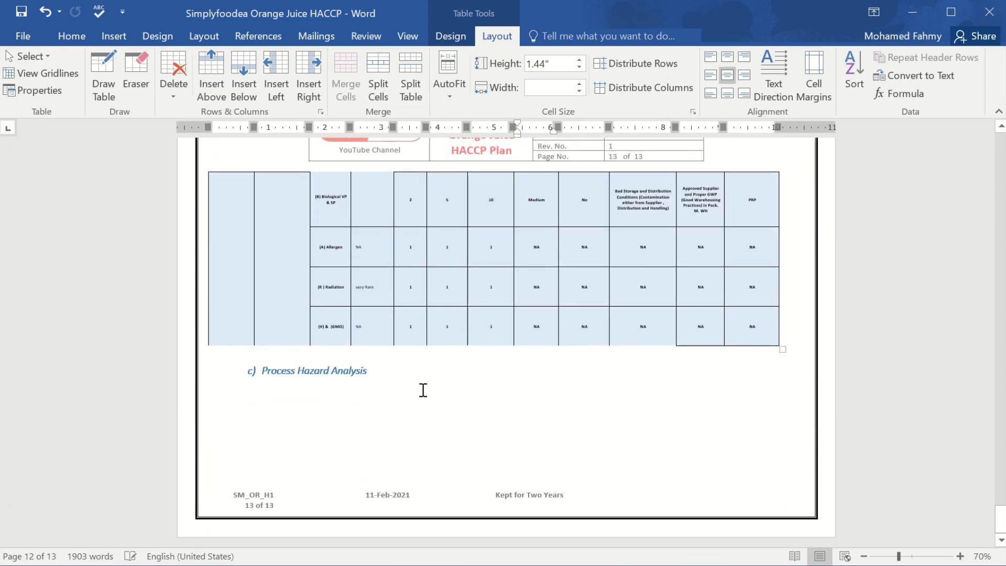
pyautogui.scroll(10, 423, 388)
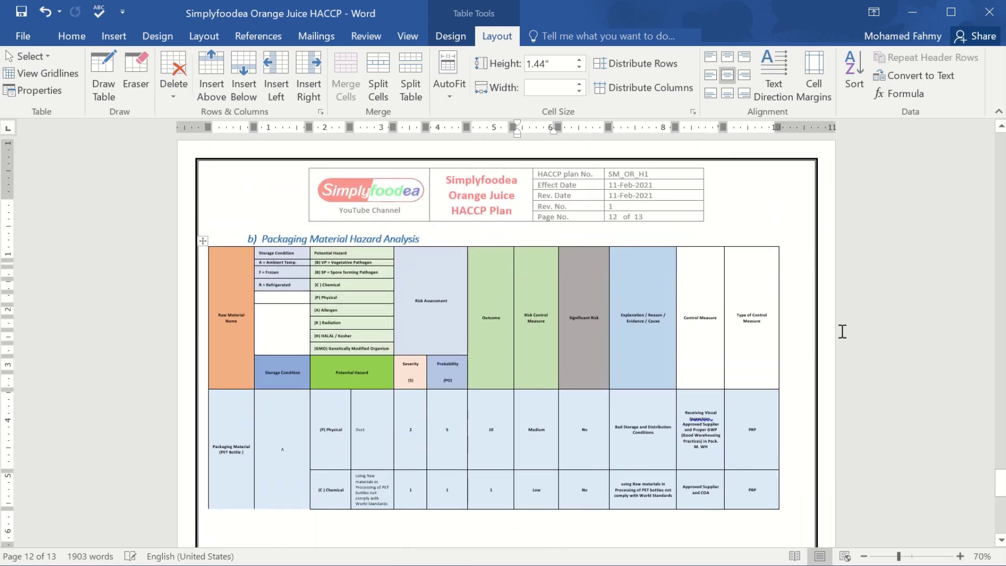
# Widen the Control Measure column, narrowing the Type of Control Measure column beside it.
pyautogui.moveTo(779, 284); pyautogui.dragTo(801, 283)
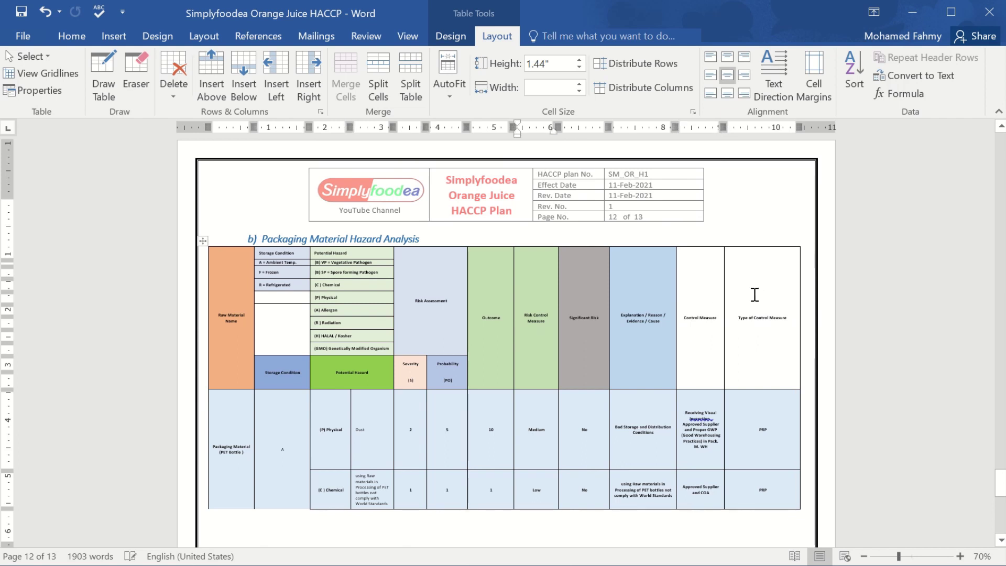
pyautogui.scroll(5, 755, 295)
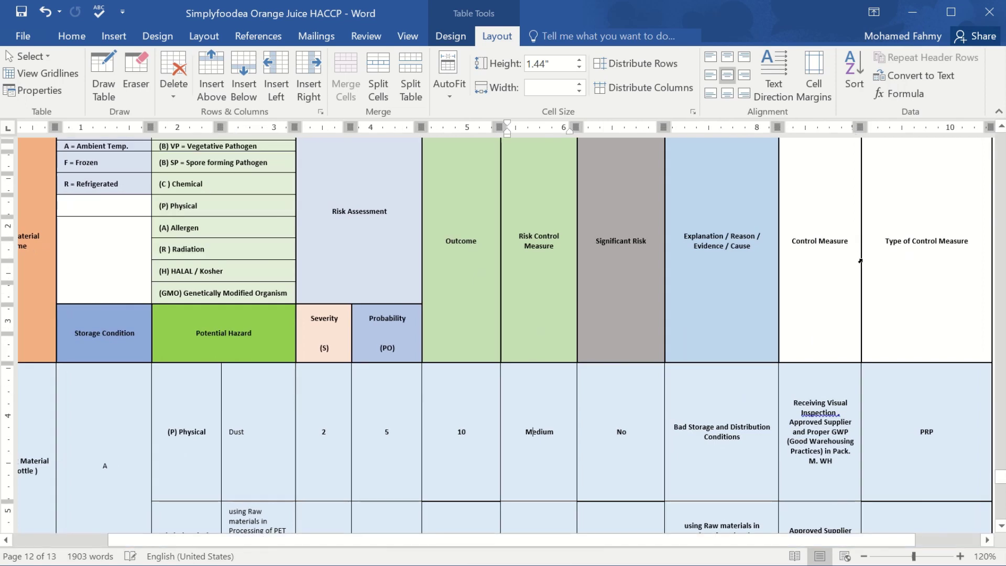
pyautogui.moveTo(860, 260); pyautogui.dragTo(912, 261)
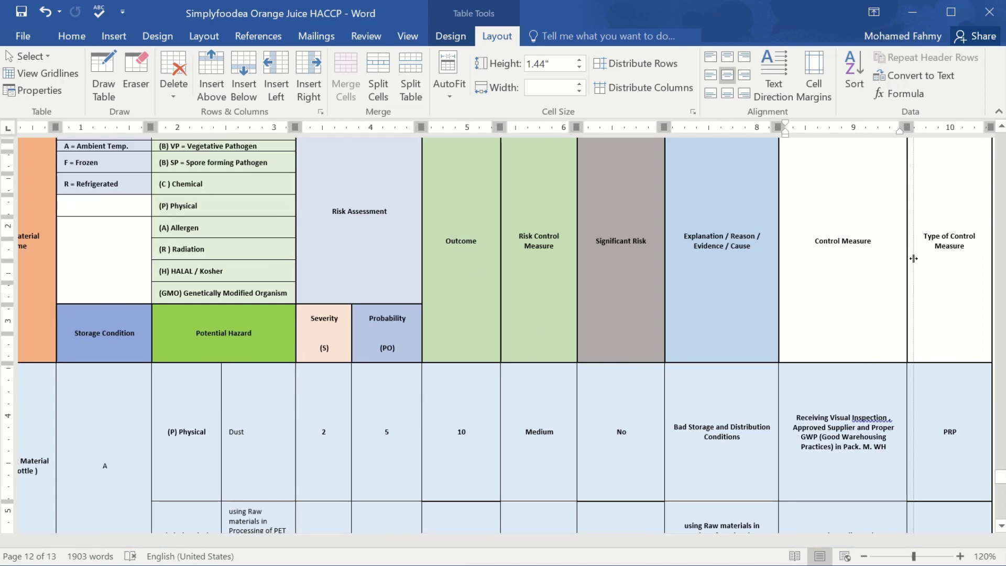
pyautogui.click(778, 236)
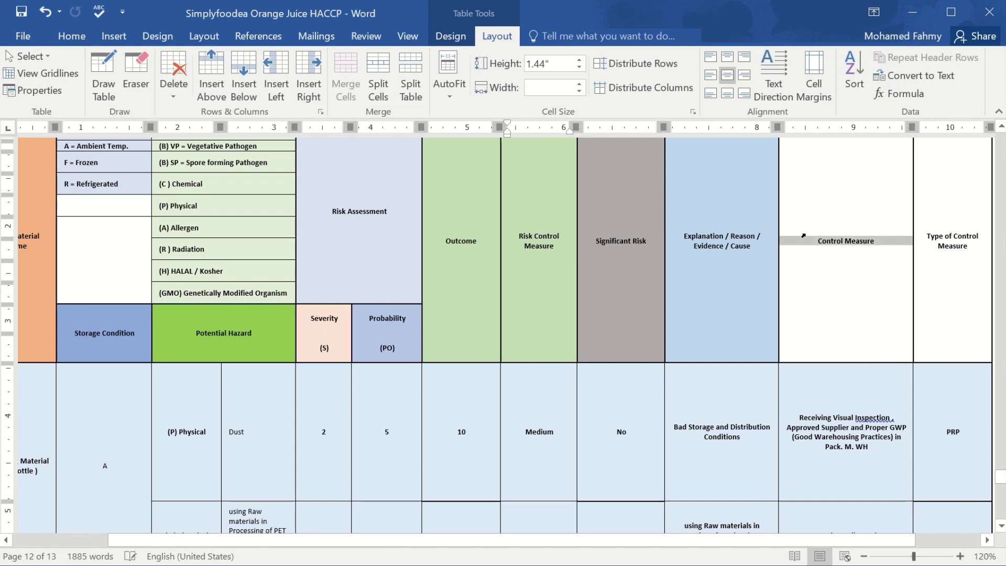
pyautogui.click(548, 335)
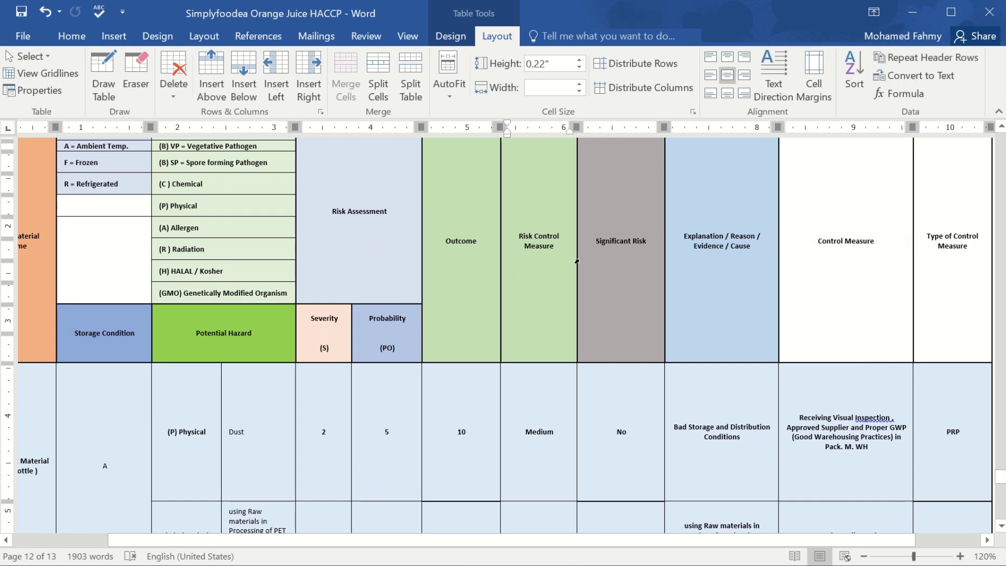
pyautogui.scroll(3, 119, 271)
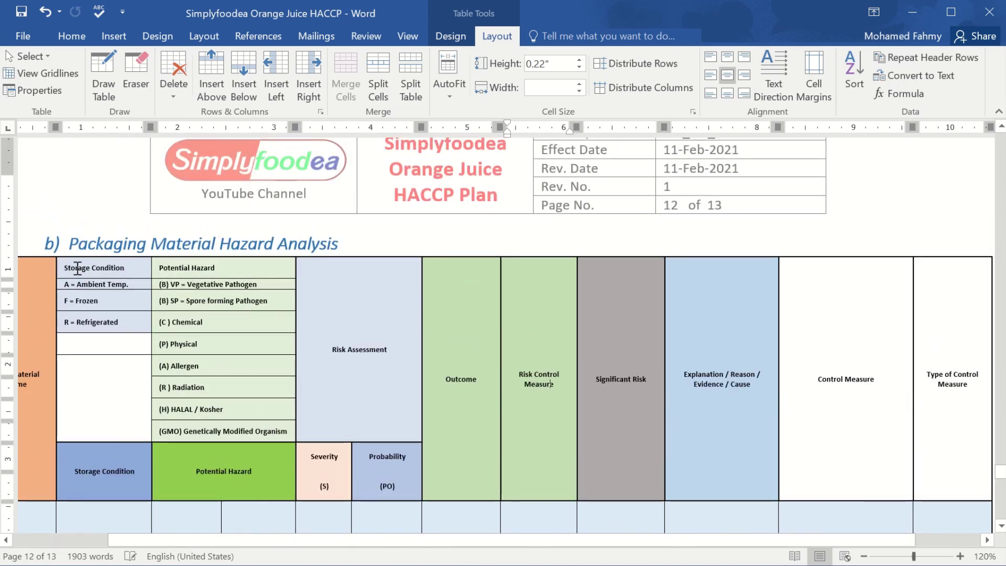
pyautogui.moveTo(78, 265); pyautogui.dragTo(934, 427)
pyautogui.click(227, 384)
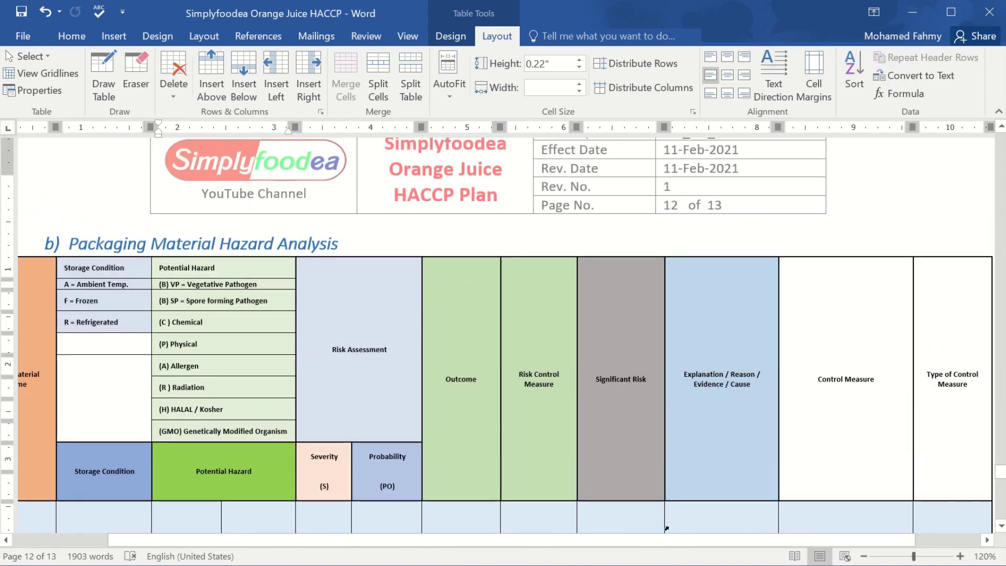
pyautogui.moveTo(668, 539); pyautogui.dragTo(267, 539)
# Lower the table's row height and fine-tune its font size so it fits page 12.
pyautogui.click(91, 231)
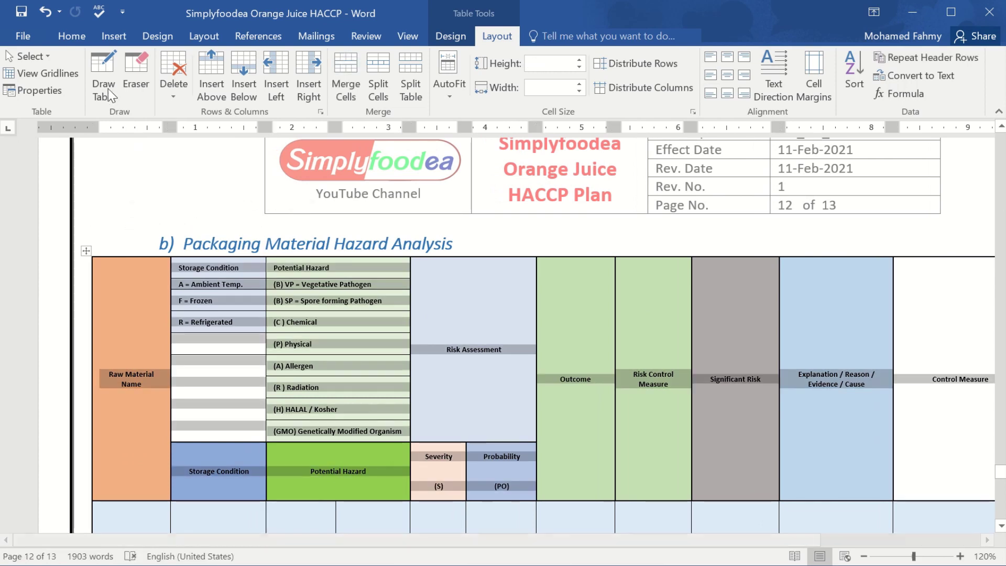
pyautogui.click(579, 68)
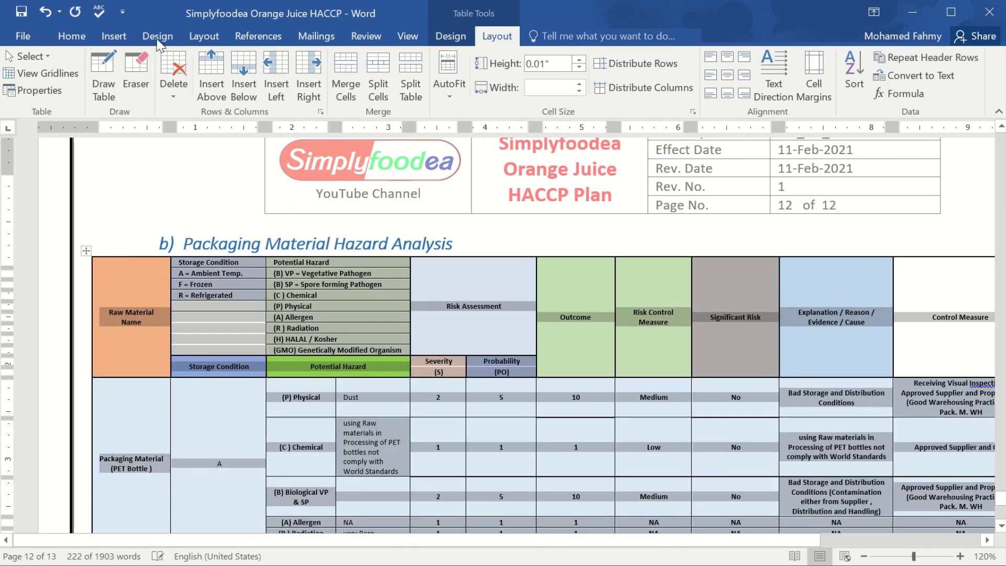
pyautogui.click(72, 36)
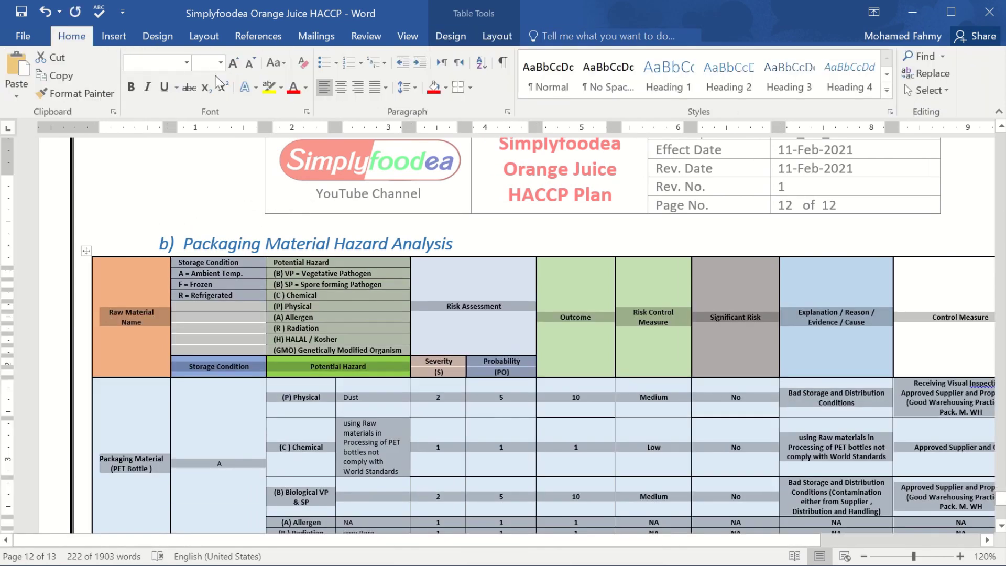
pyautogui.click(244, 65)
pyautogui.click(244, 64)
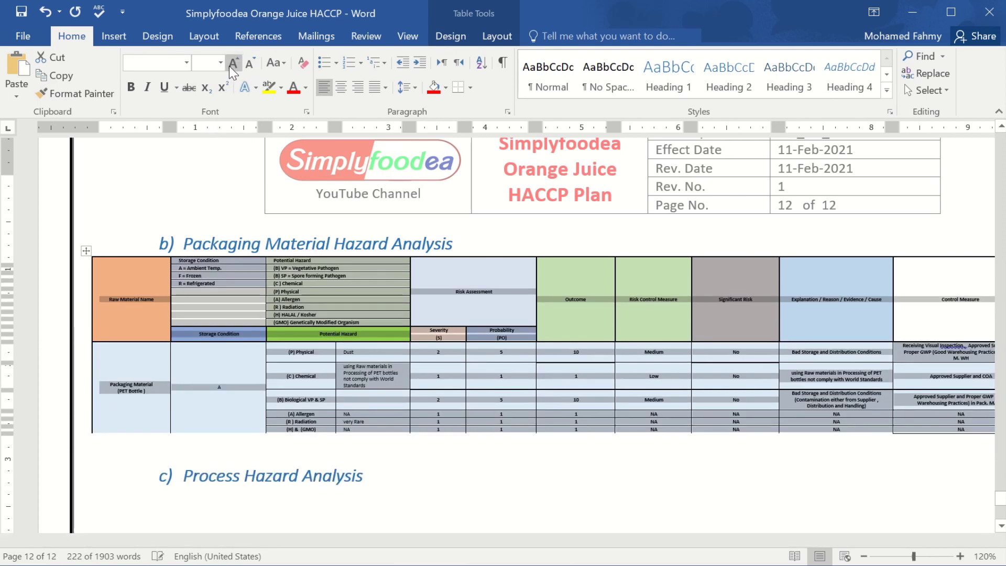
pyautogui.click(233, 64)
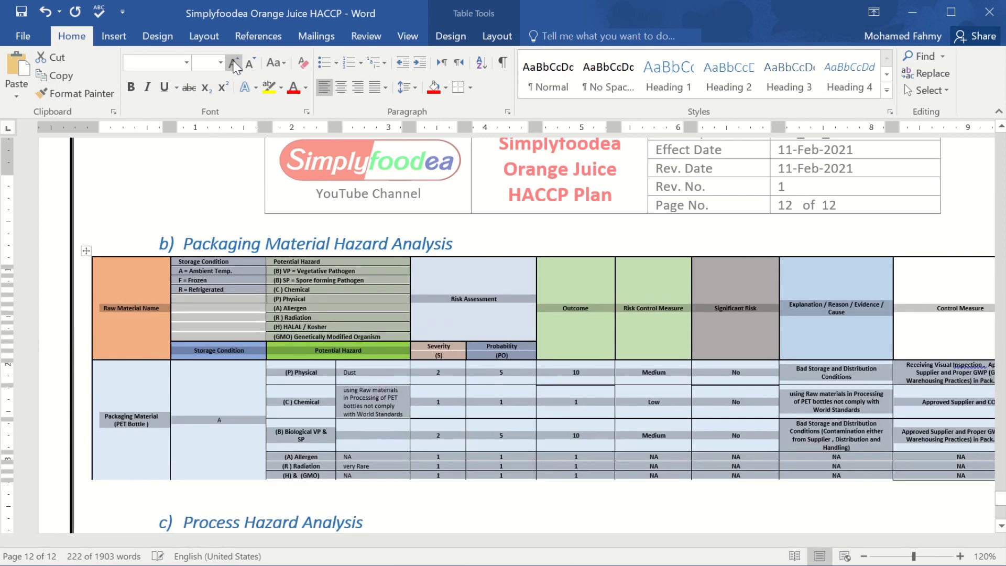
pyautogui.click(235, 65)
# Add a blank line below the table, pushing Process Hazard Analysis onto page 13.
pyautogui.click(447, 483)
pyautogui.scroll(-4, 348, 503)
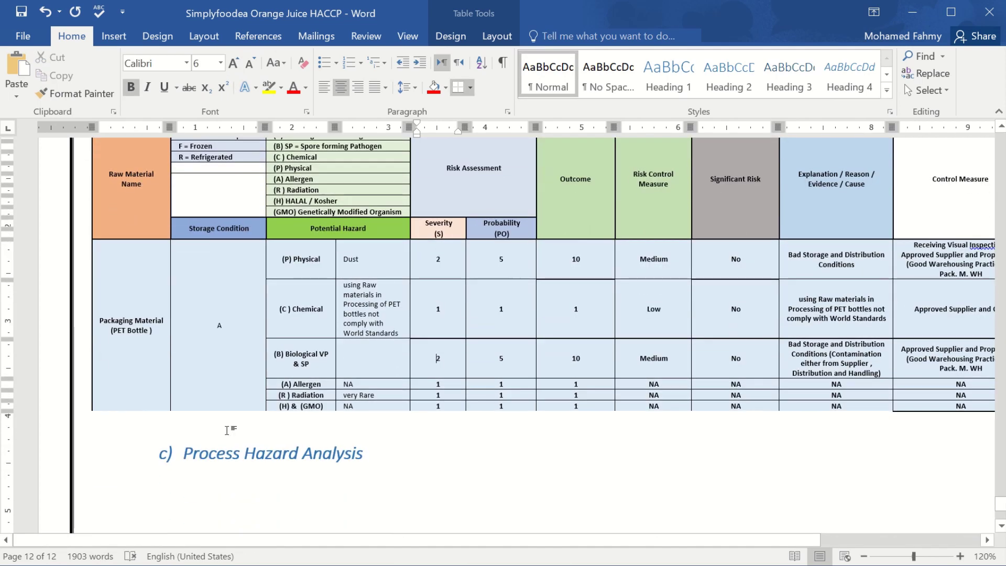
pyautogui.click(227, 431)
pyautogui.press('Return')
pyautogui.press('Return')
pyautogui.press('Return')
pyautogui.press('Return')
pyautogui.press('Return')
pyautogui.press('Return')
pyautogui.press('Return')
pyautogui.press('Return')
pyautogui.press('Return')
pyautogui.press('Return')
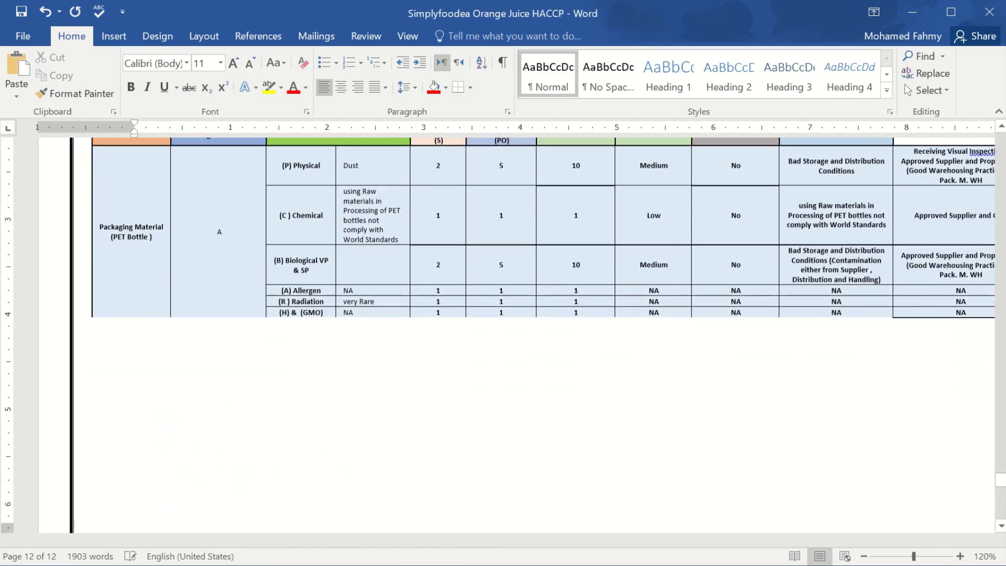
pyautogui.scroll(-3, 524, 336)
pyautogui.scroll(-4, 148, 407)
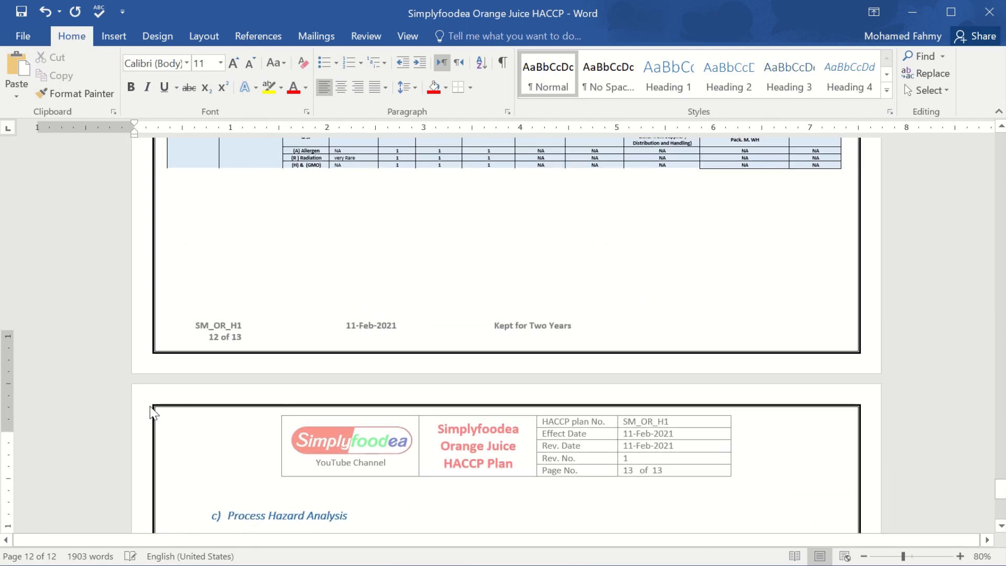
pyautogui.scroll(5, 240, 330)
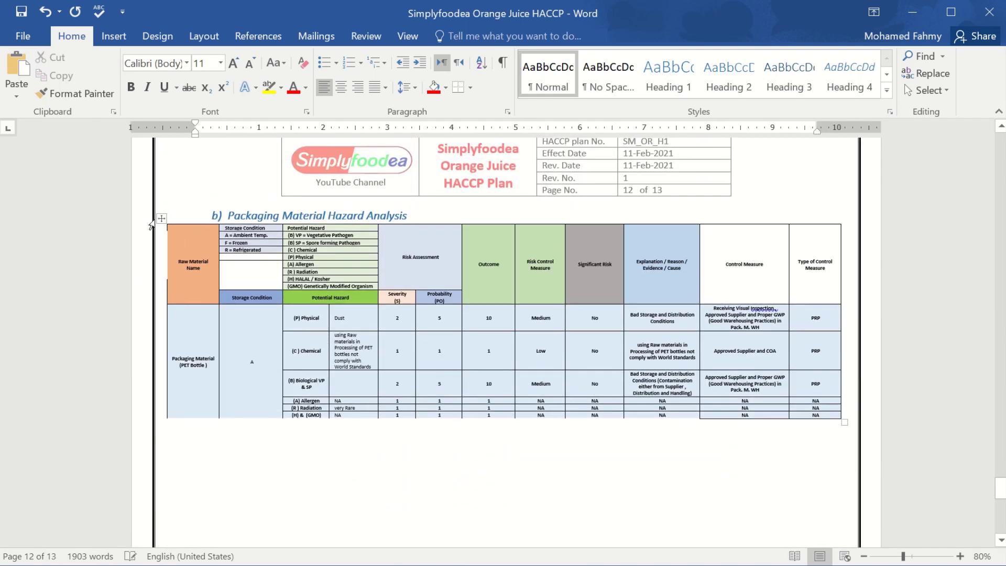
# Apply All Borders to every cell of the packaging-material hazard table.
pyautogui.click(161, 218)
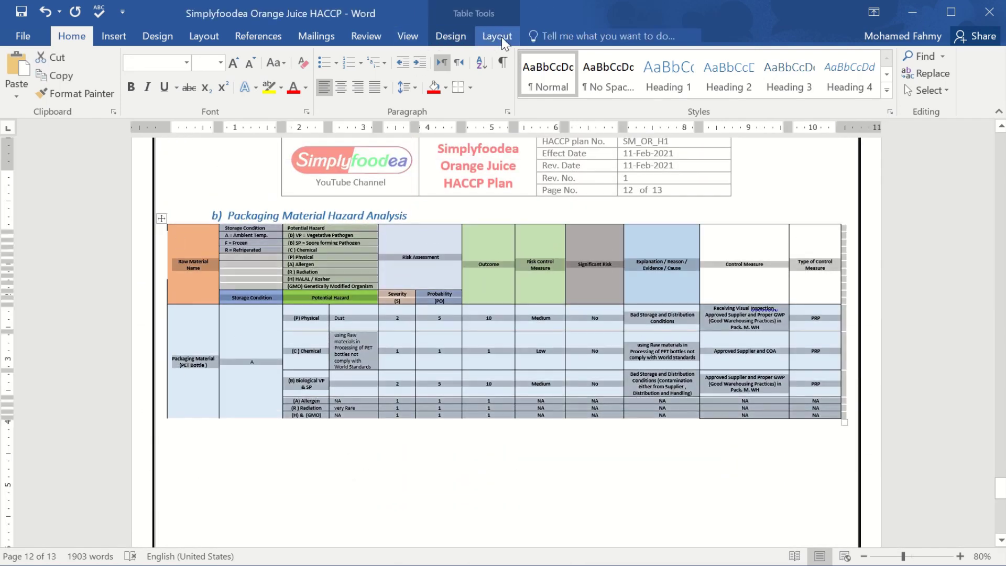
pyautogui.click(503, 39)
pyautogui.click(451, 36)
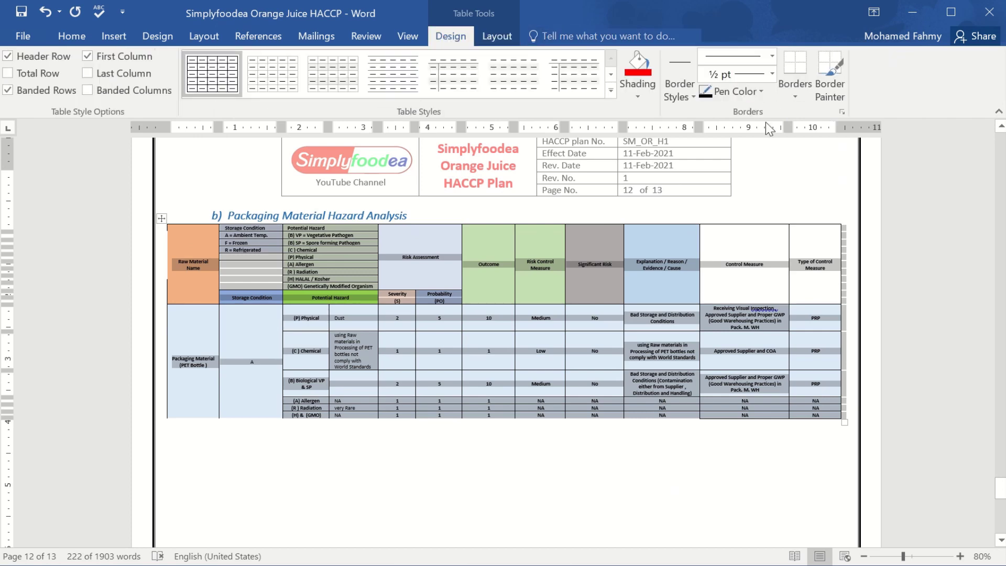
pyautogui.click(794, 89)
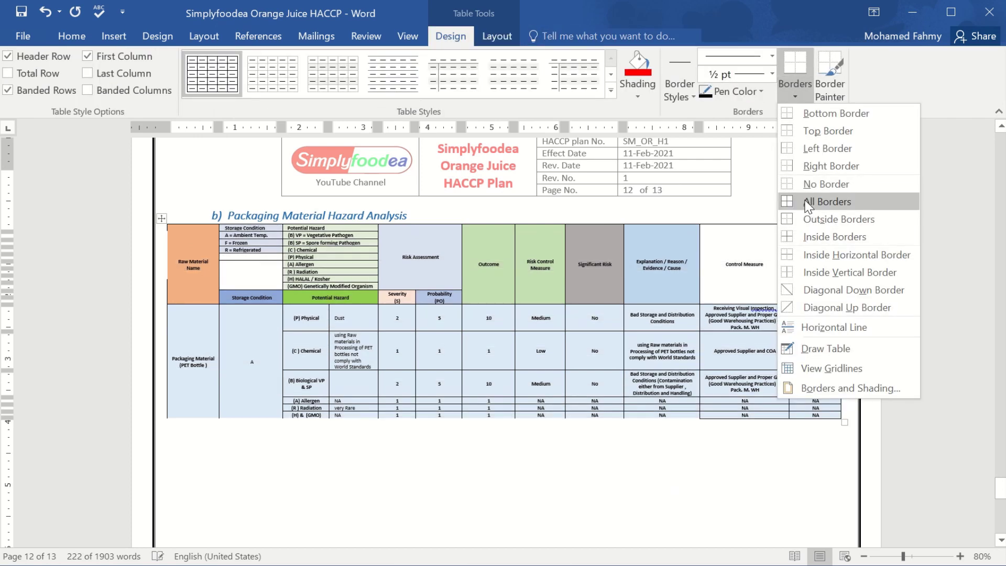
pyautogui.click(809, 202)
pyautogui.click(498, 451)
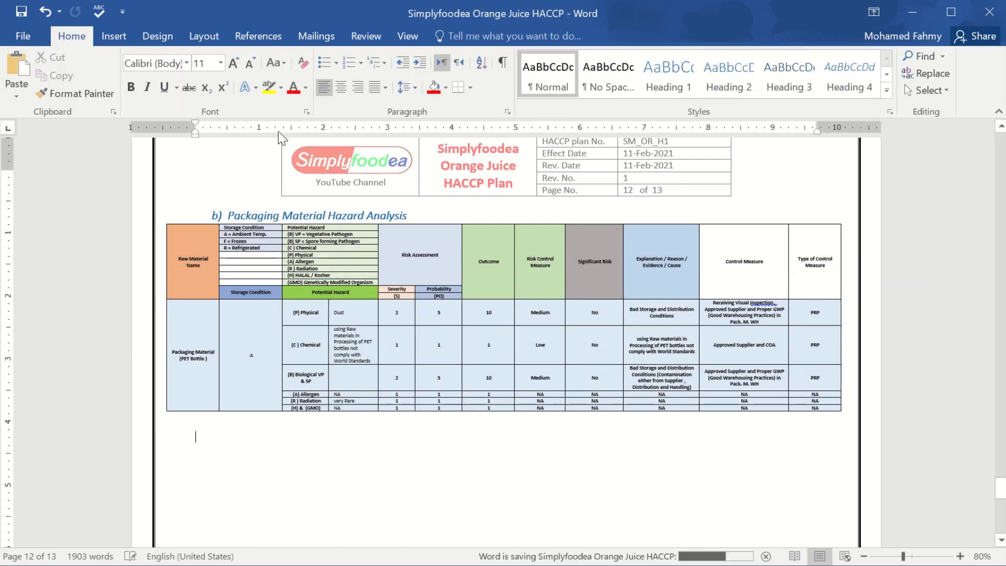
pyautogui.click(367, 36)
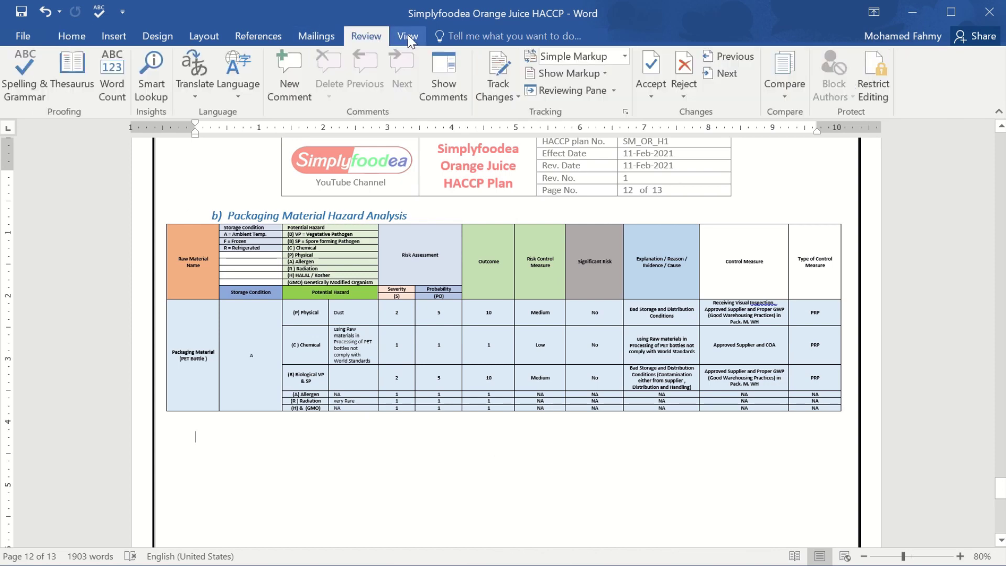
# Turn on the Navigation Pane and step through headings B, 1-, a), b) to c) Process Hazard Analysis.
pyautogui.click(405, 36)
pyautogui.click(205, 91)
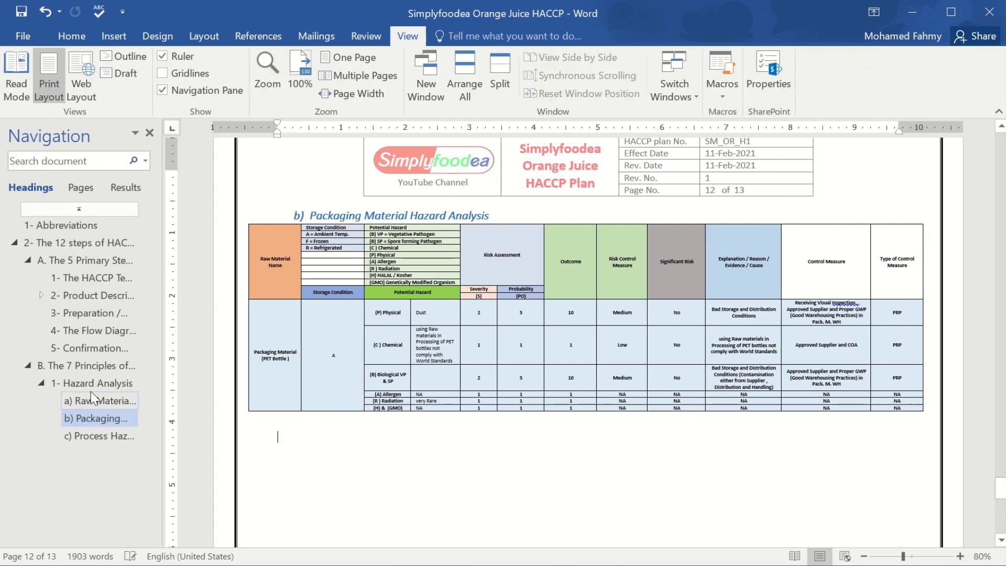
pyautogui.click(75, 370)
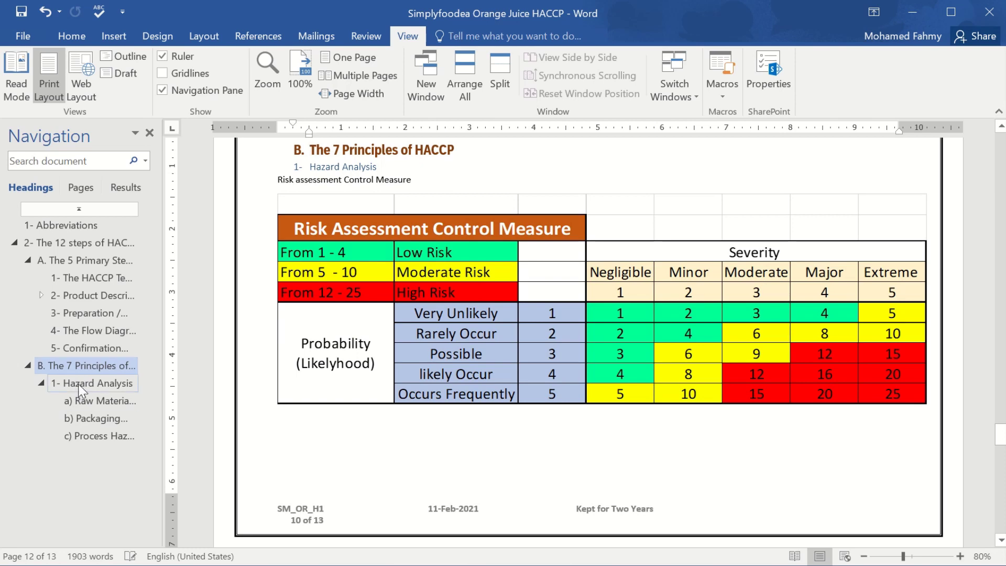
pyautogui.click(90, 385)
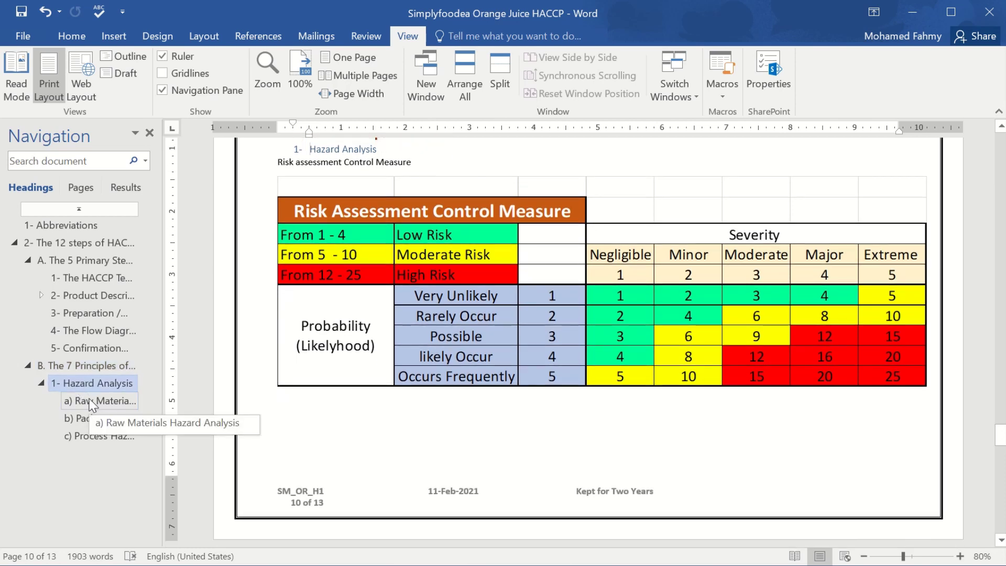
pyautogui.click(92, 403)
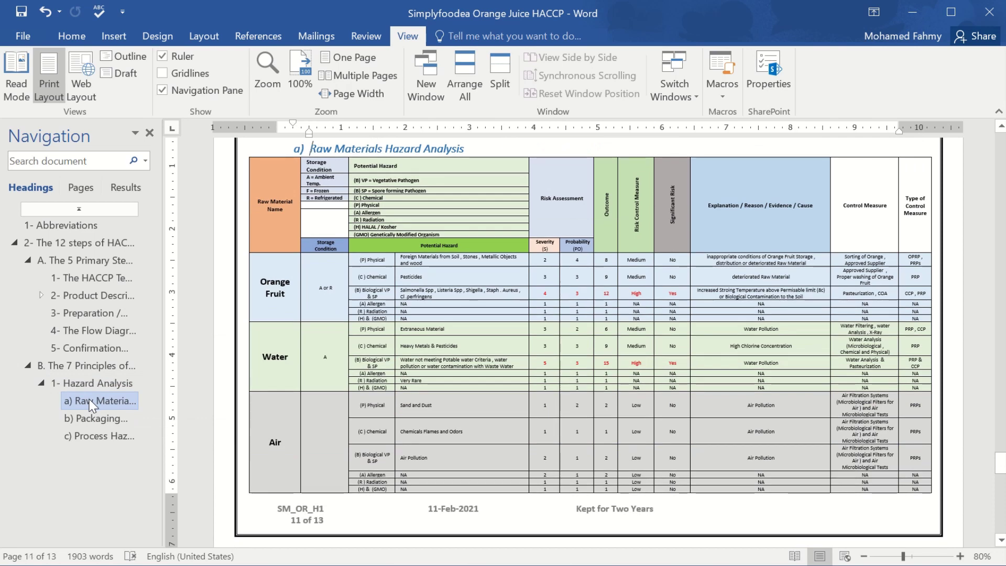
pyautogui.click(86, 416)
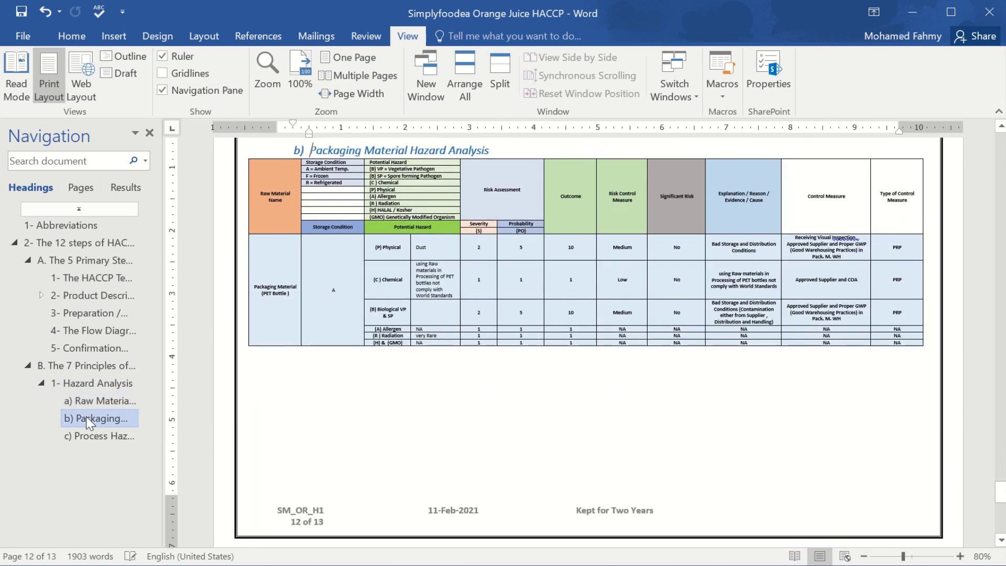
pyautogui.click(93, 435)
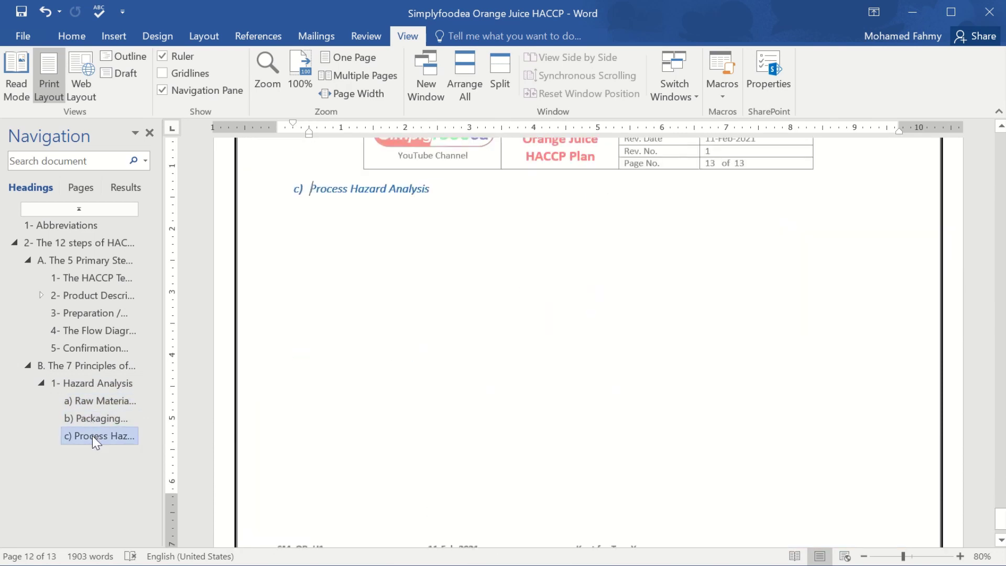
pyautogui.click(477, 161)
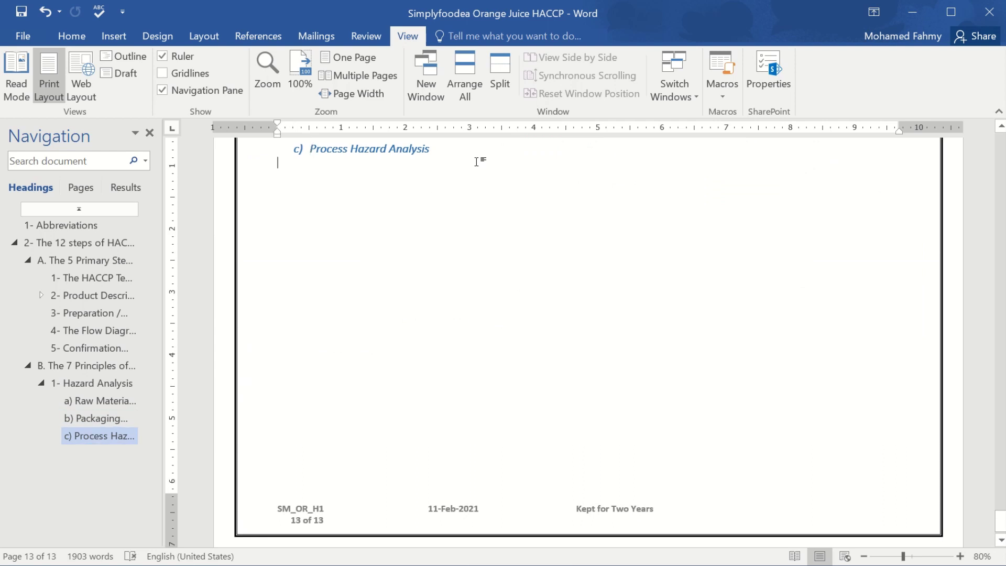